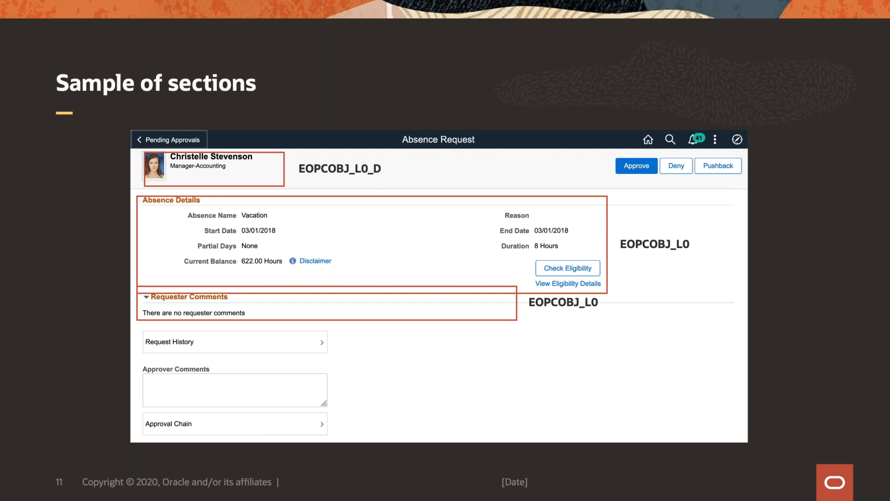
- Advance to slide 12, the DEMO slide, and end the slideshow to normal editing
{"action": "key", "text": "Right"}
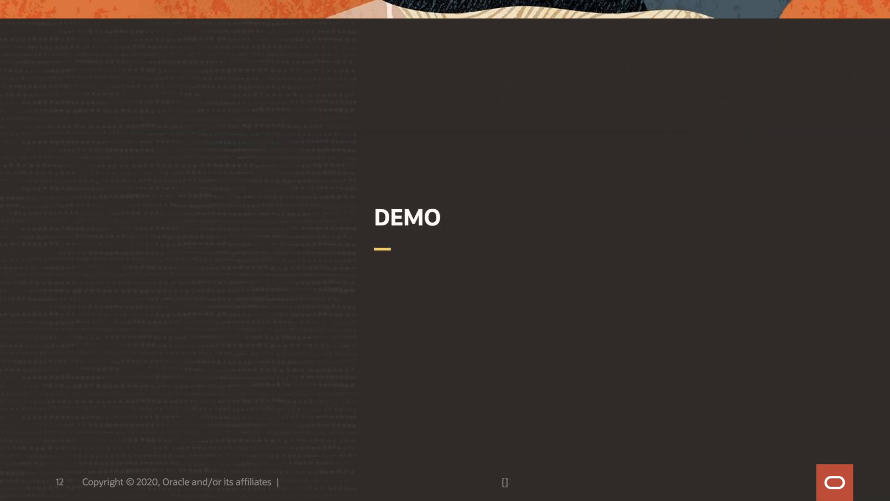
{"action": "key", "text": "Escape"}
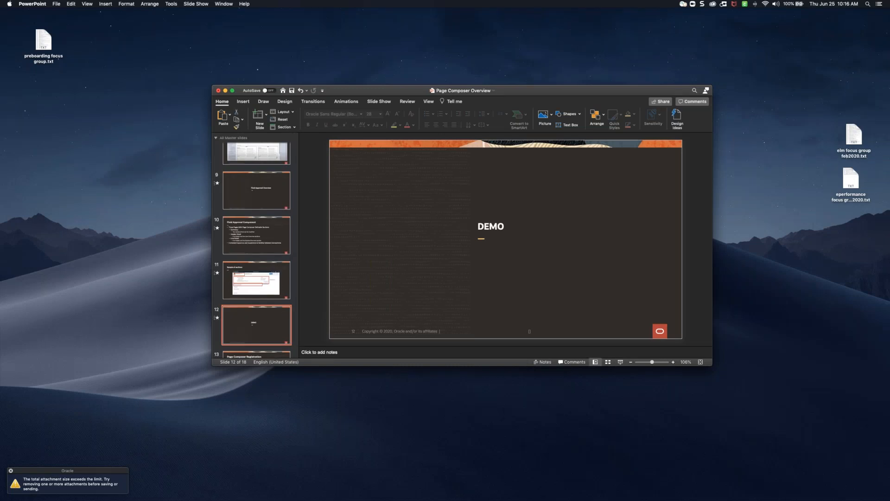
- Bring Chrome forward maximized and sign back into PeopleSoft with the account password
{"action": "left_click_drag", "start_coordinate": [0, 24], "coordinate": [184, 54]}
{"action": "key", "text": "Return"}
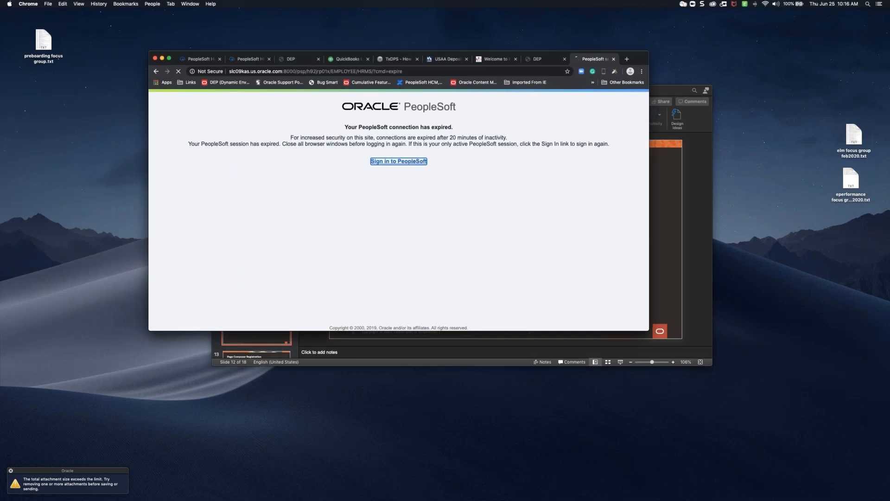
{"action": "left_click", "coordinate": [170, 59]}
{"action": "left_click", "coordinate": [388, 257]}
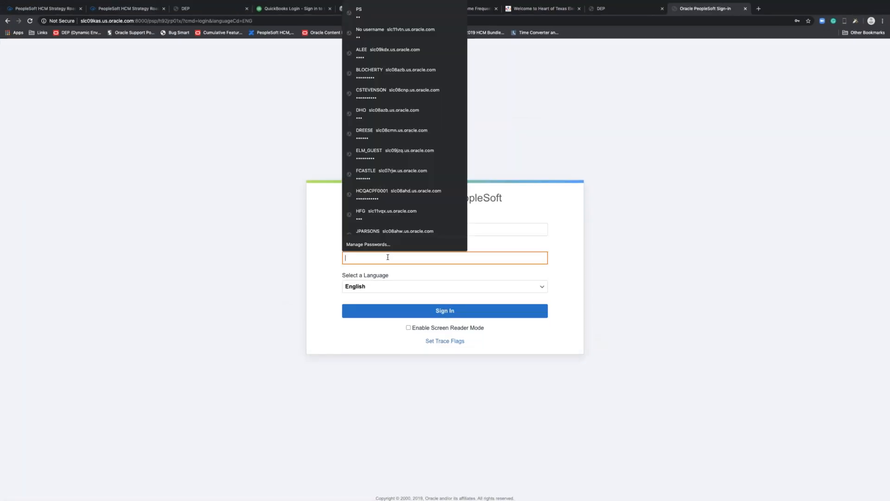
{"action": "type", "text": "PS"}
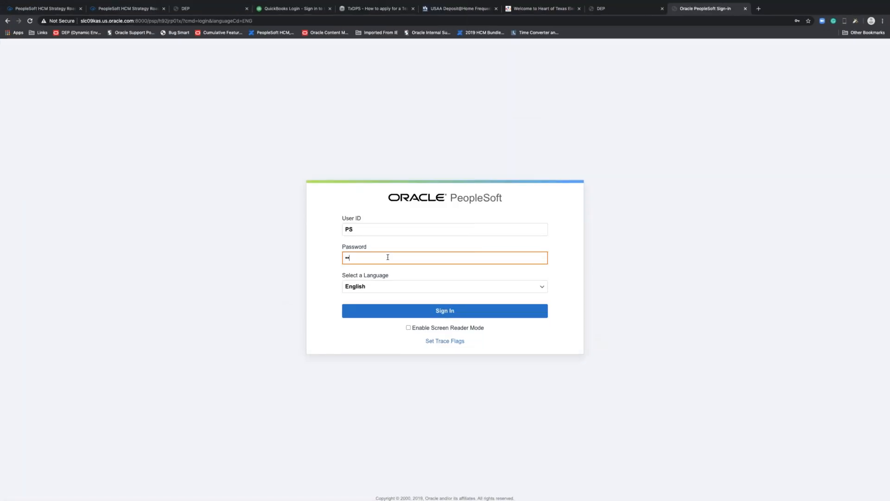
{"action": "key", "text": "Return"}
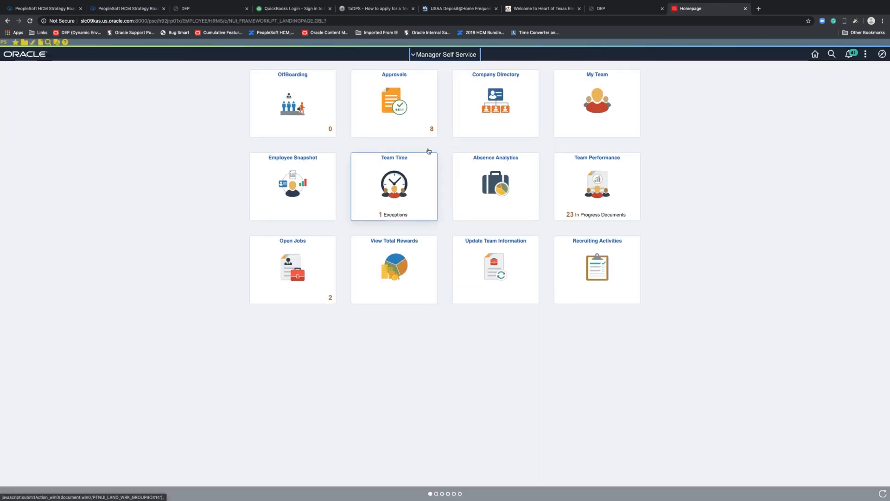
- Open the Approvals tile showing 8 items on the Manager Self Service homepage
{"action": "left_click", "coordinate": [421, 121]}
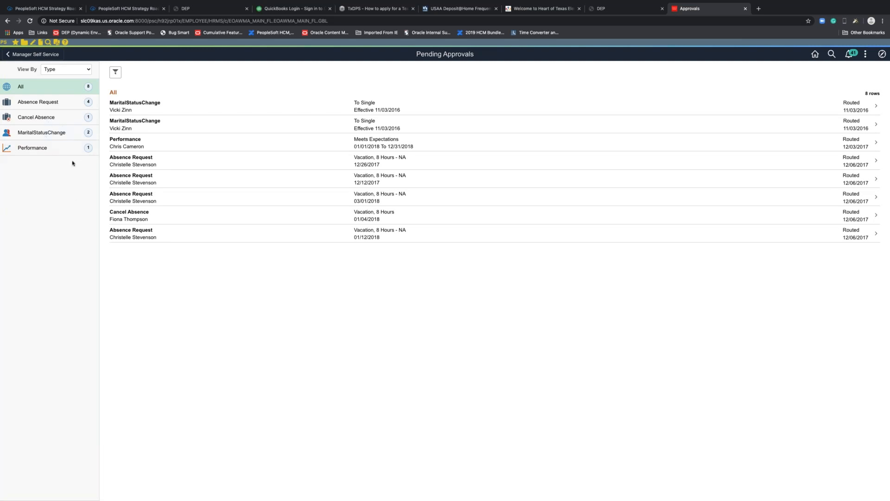
- Filter to Absence Request approvals and open the 12/26/2017 8-hour vacation request
{"action": "left_click", "coordinate": [35, 103]}
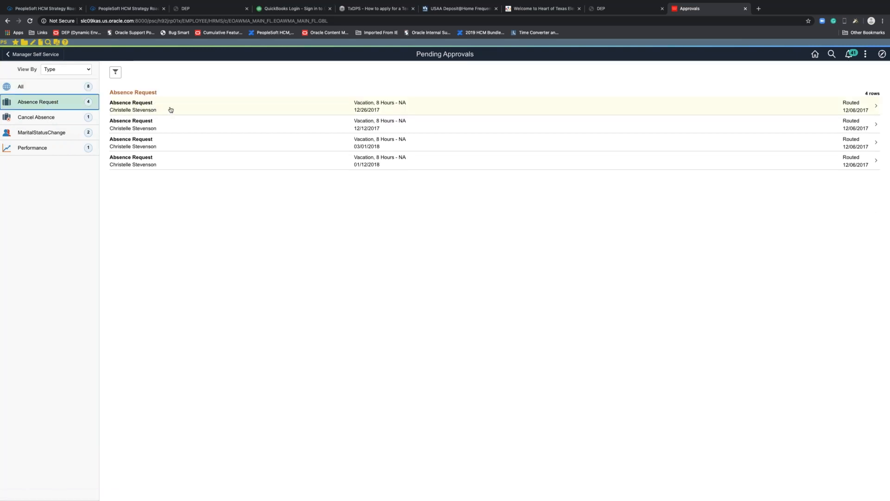
{"action": "left_click", "coordinate": [198, 109]}
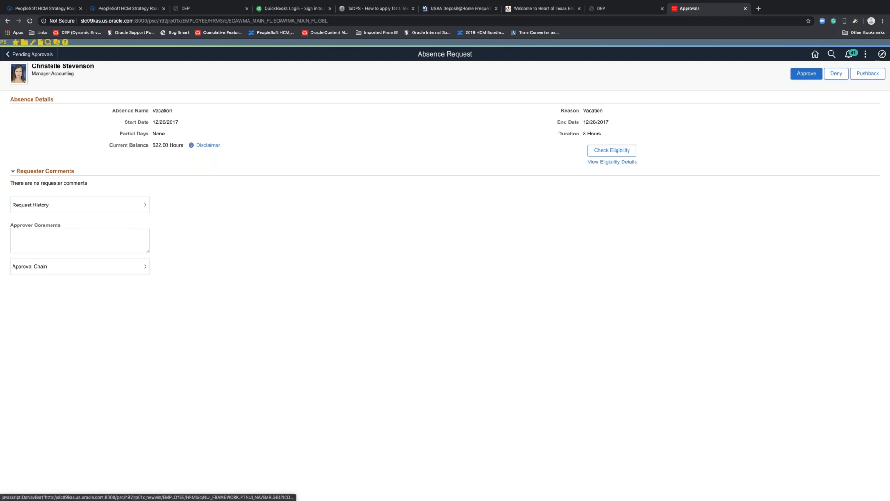
- Navigate NavBar > Navigator > Enterprise Components > Page Composer > Page Composer
{"action": "left_click", "coordinate": [882, 54]}
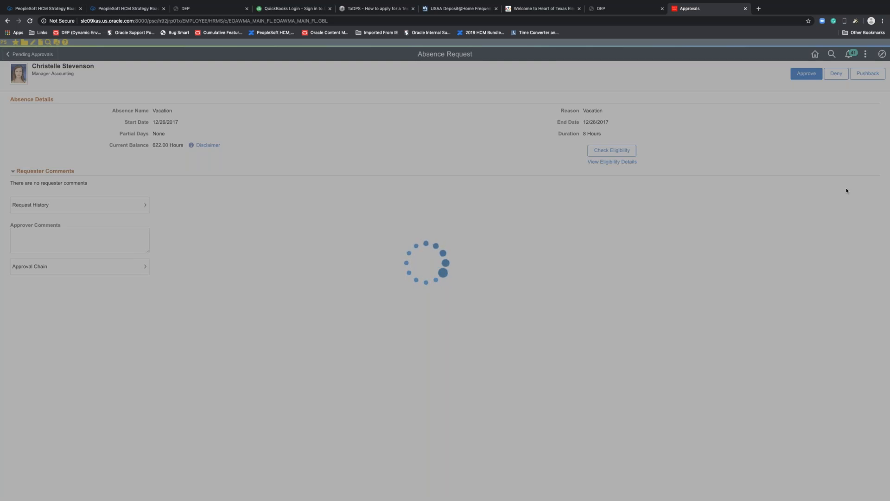
{"action": "left_click", "coordinate": [870, 169]}
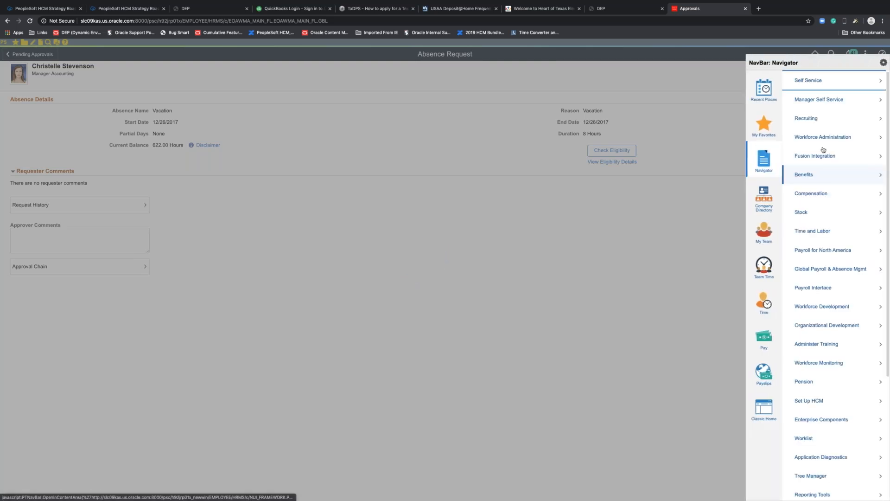
{"action": "scroll", "coordinate": [832, 371], "scroll_direction": "down", "scroll_amount": 1}
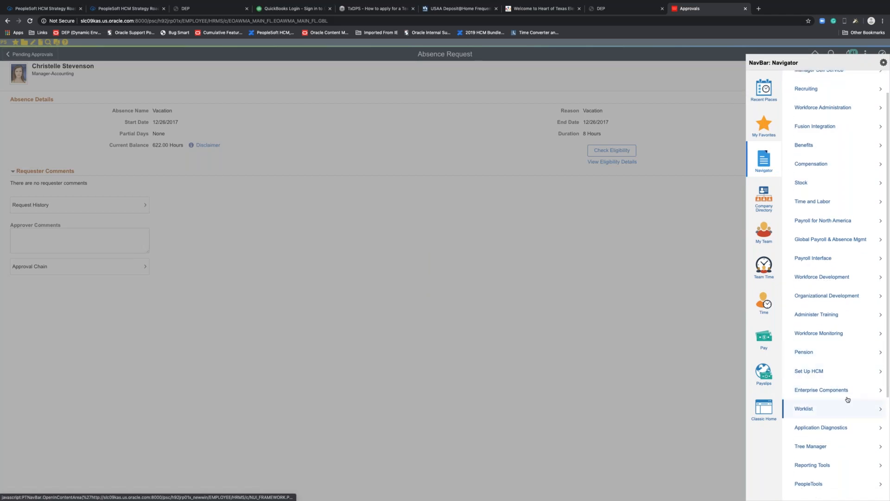
{"action": "left_click", "coordinate": [831, 390]}
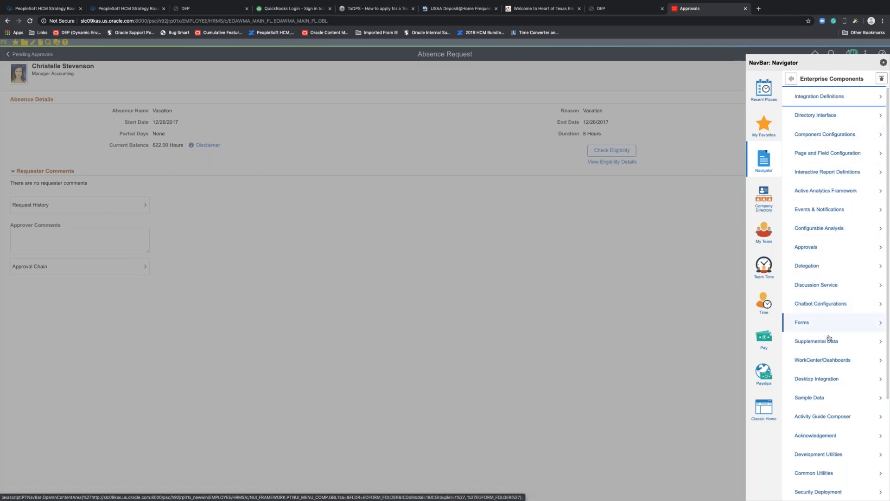
{"action": "scroll", "coordinate": [830, 340], "scroll_direction": "down", "scroll_amount": 2}
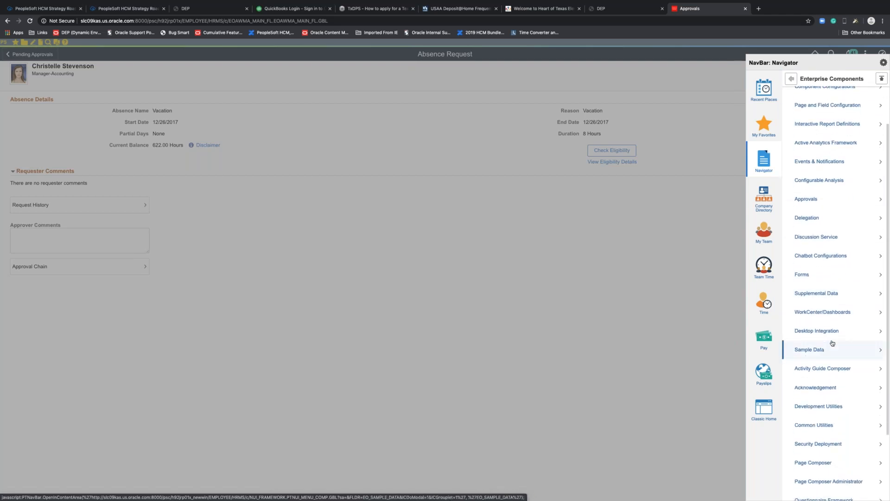
{"action": "scroll", "coordinate": [832, 343], "scroll_direction": "down", "scroll_amount": 3}
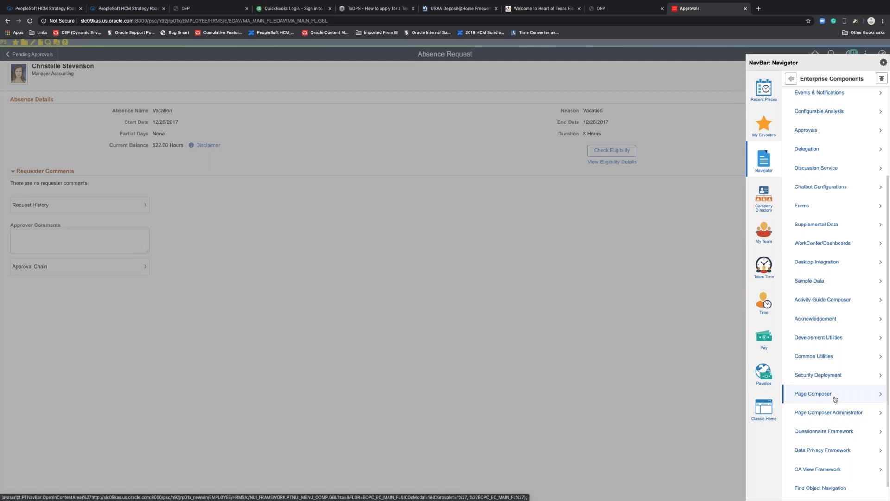
{"action": "left_click", "coordinate": [821, 398]}
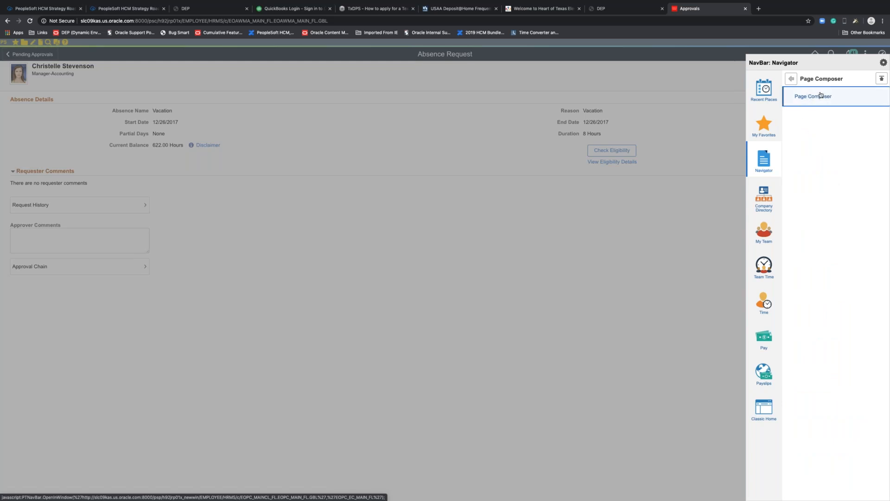
{"action": "left_click", "coordinate": [821, 96]}
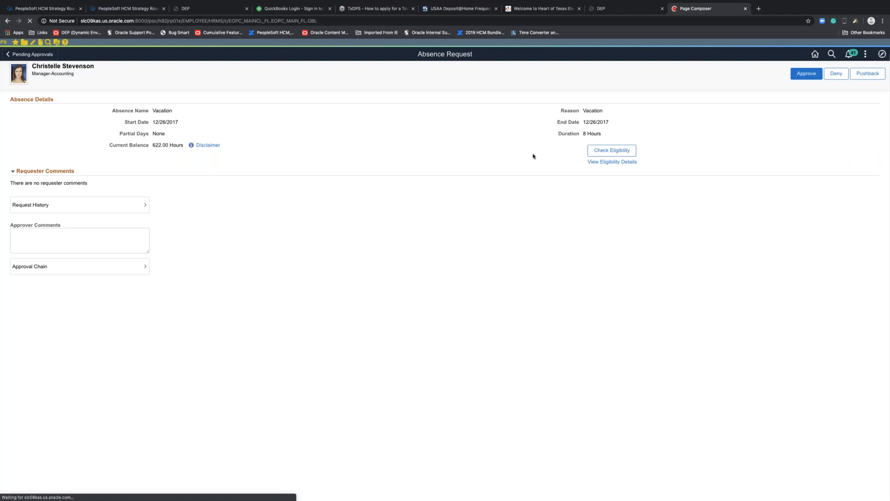
- Search Definition APPROVALS with Object Type Component and open the AbsenceManagement composition
{"action": "left_click", "coordinate": [59, 91]}
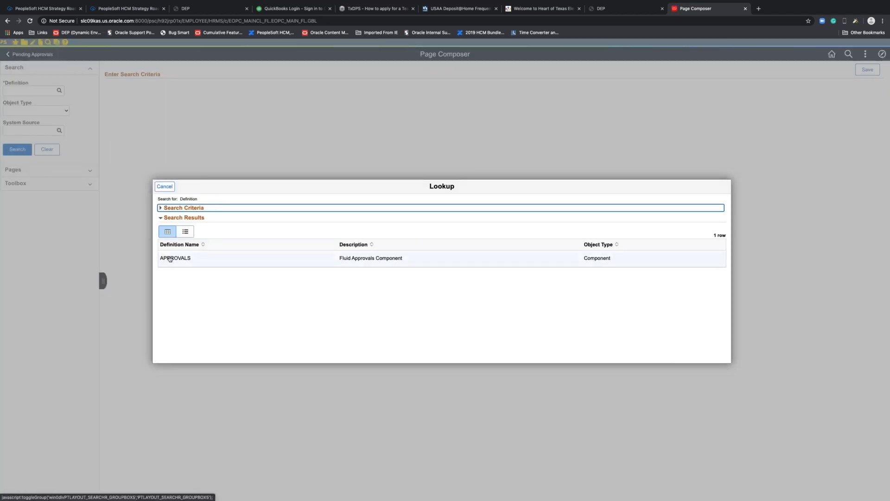
{"action": "left_click", "coordinate": [169, 259]}
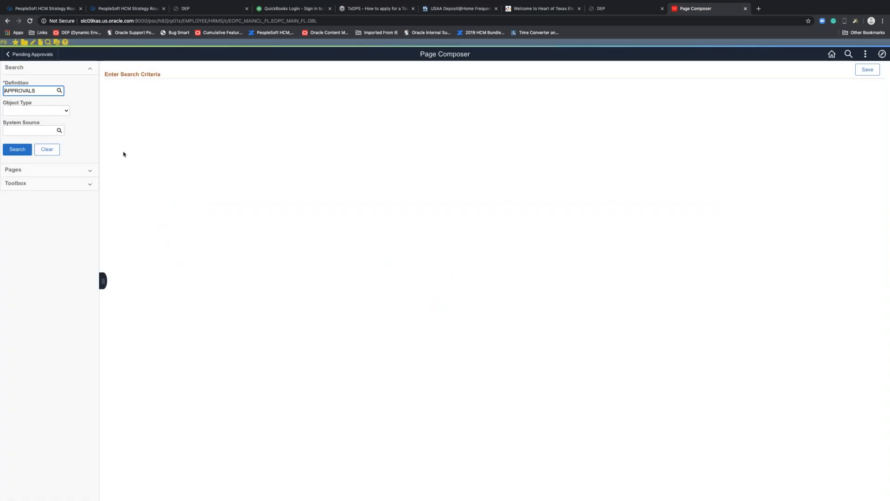
{"action": "left_click", "coordinate": [66, 111]}
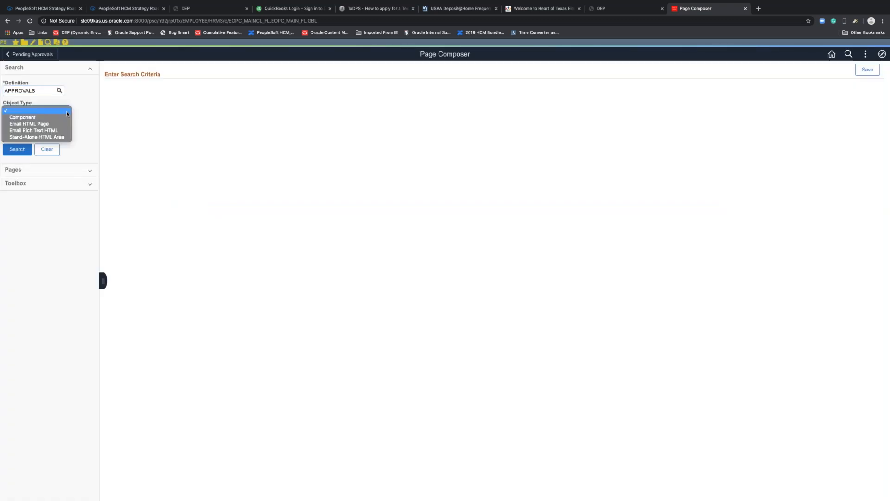
{"action": "left_click", "coordinate": [40, 118]}
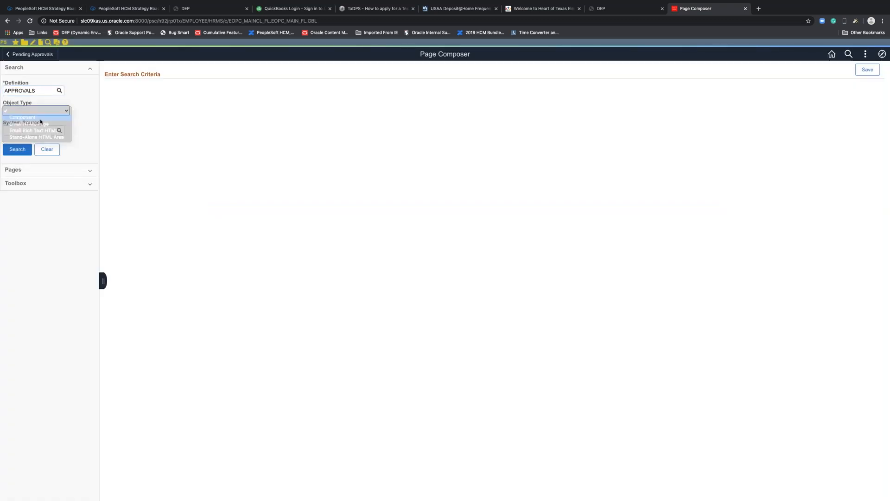
{"action": "left_click", "coordinate": [20, 153]}
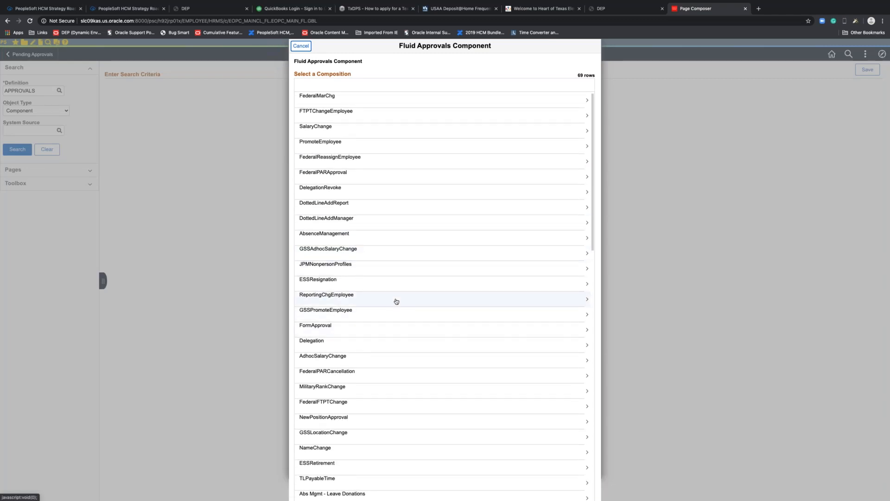
{"action": "scroll", "coordinate": [397, 302], "scroll_direction": "down", "scroll_amount": 3}
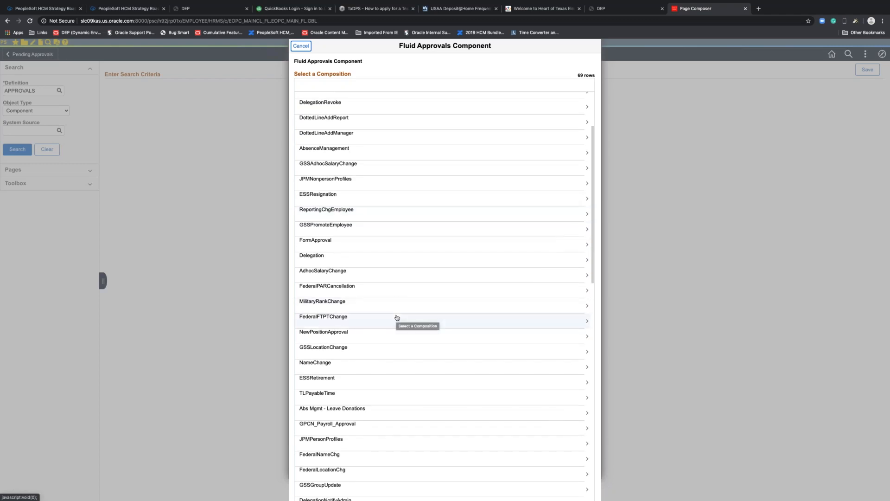
{"action": "left_click", "coordinate": [354, 151]}
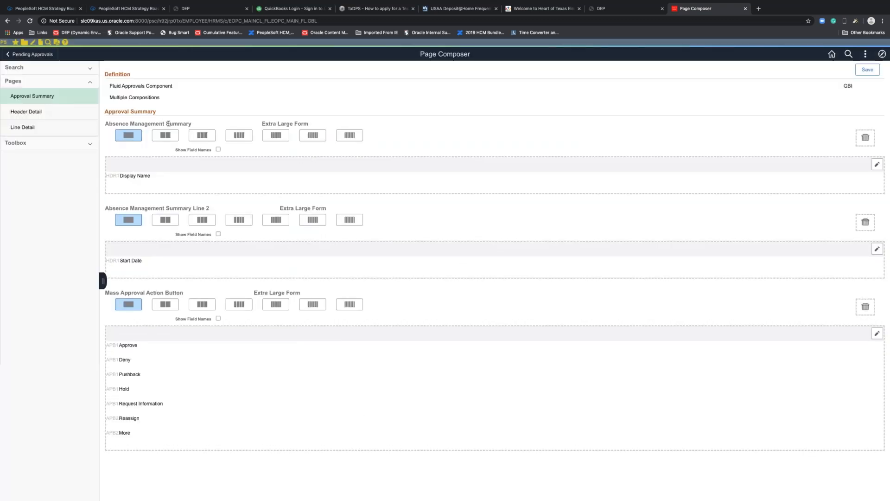
- Switch to the Header Detail page layout and expand the Toolbox section
{"action": "left_click", "coordinate": [39, 113]}
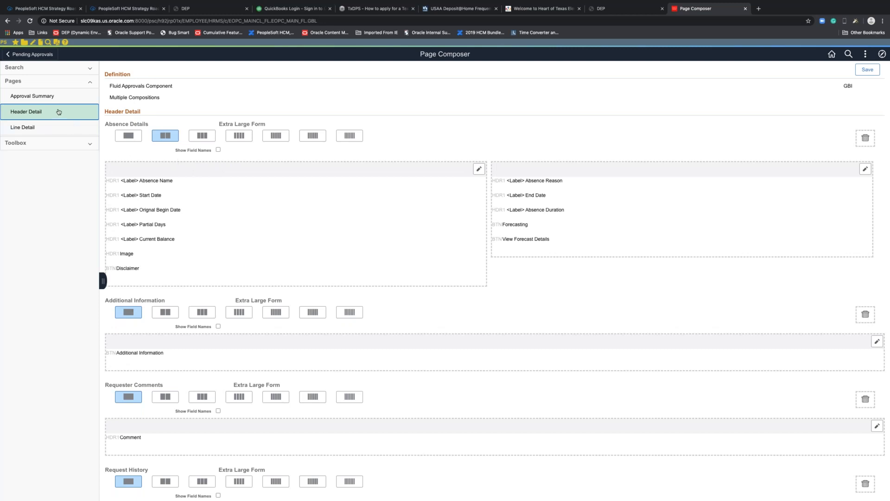
{"action": "left_click", "coordinate": [65, 141]}
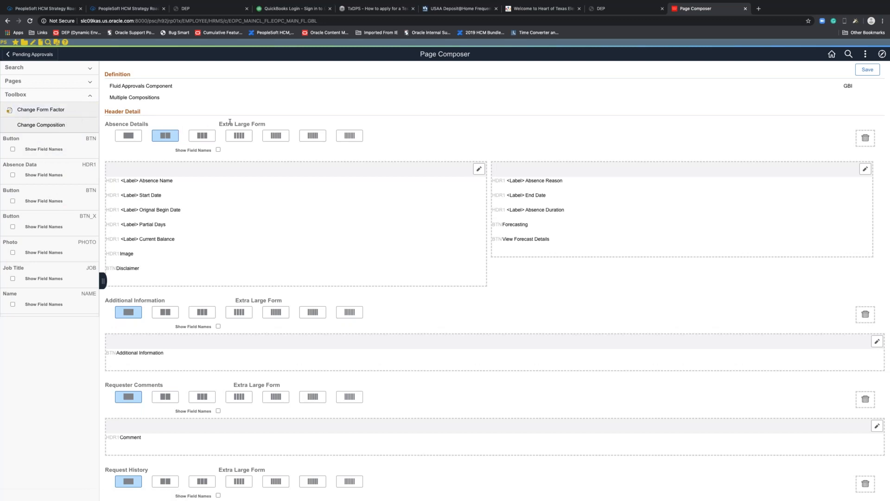
{"action": "left_click", "coordinate": [40, 110]}
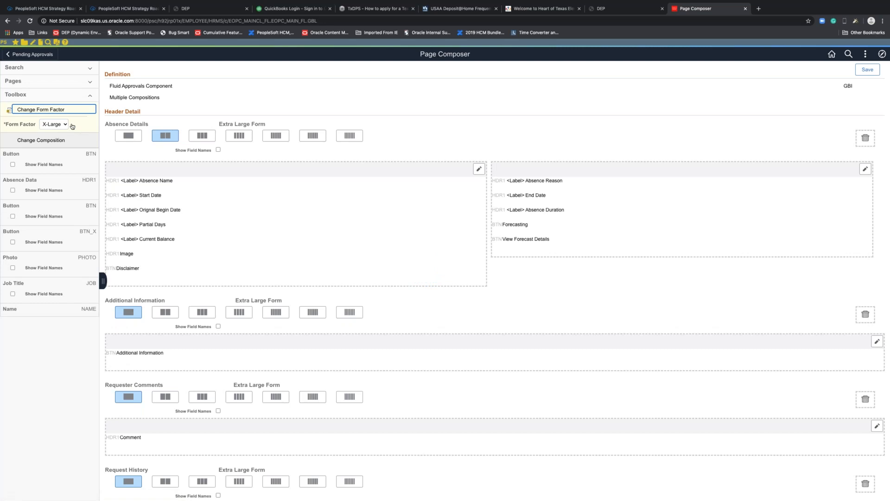
{"action": "left_click", "coordinate": [65, 125]}
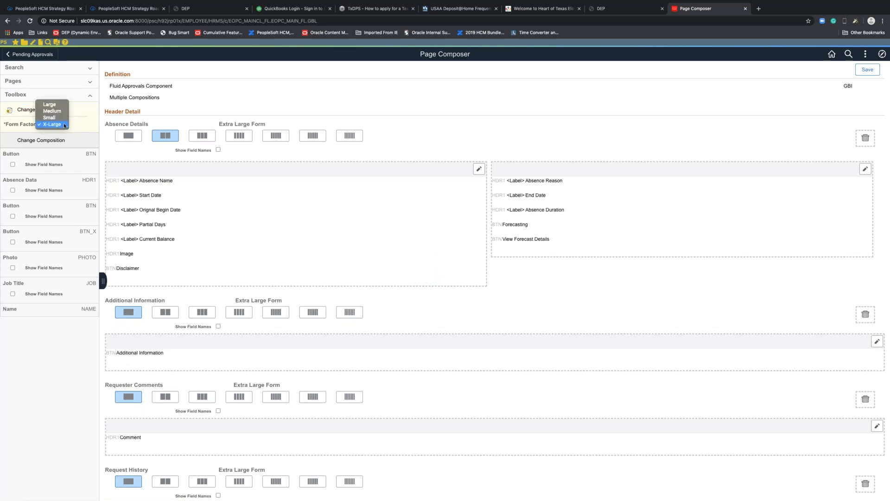
{"action": "left_click", "coordinate": [63, 119]}
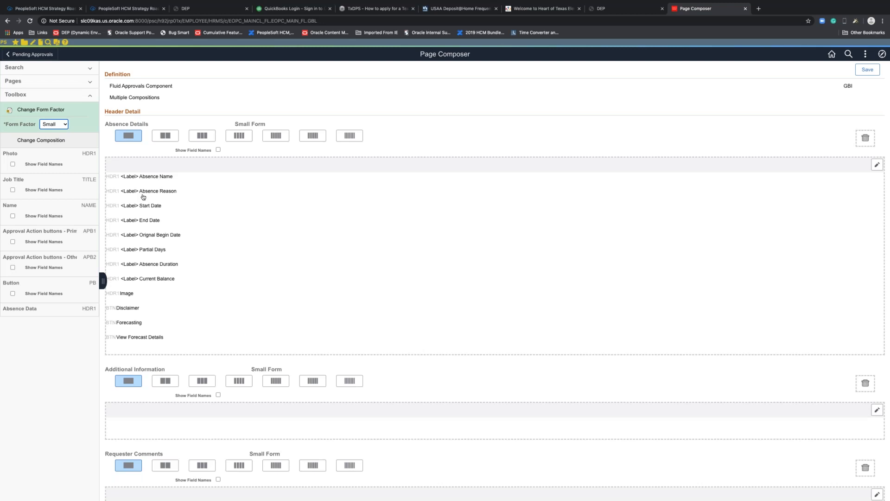
{"action": "left_click", "coordinate": [59, 128]}
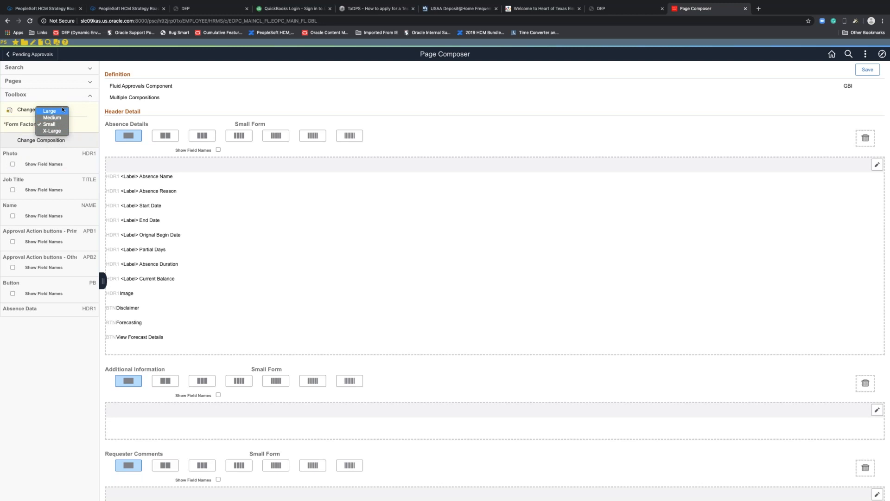
{"action": "left_click", "coordinate": [52, 131]}
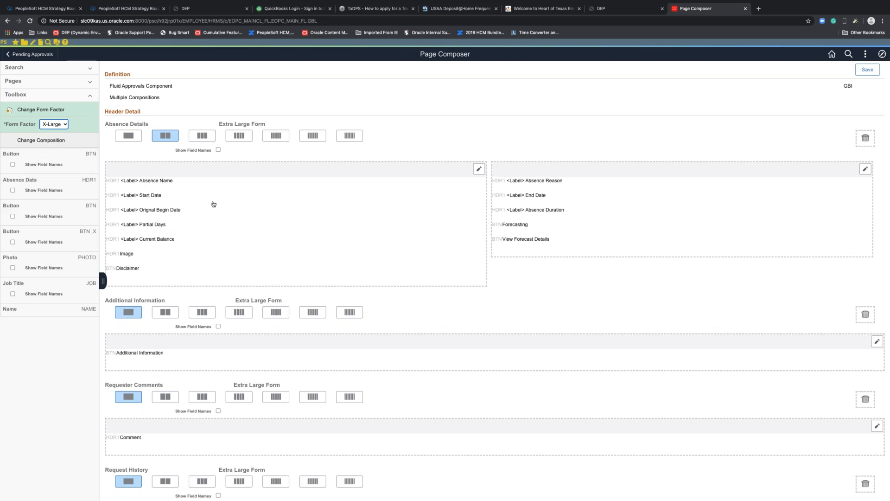
- In Absence Details column 1, style Start Date red and bold and Current Balance bold
{"action": "left_click", "coordinate": [479, 169]}
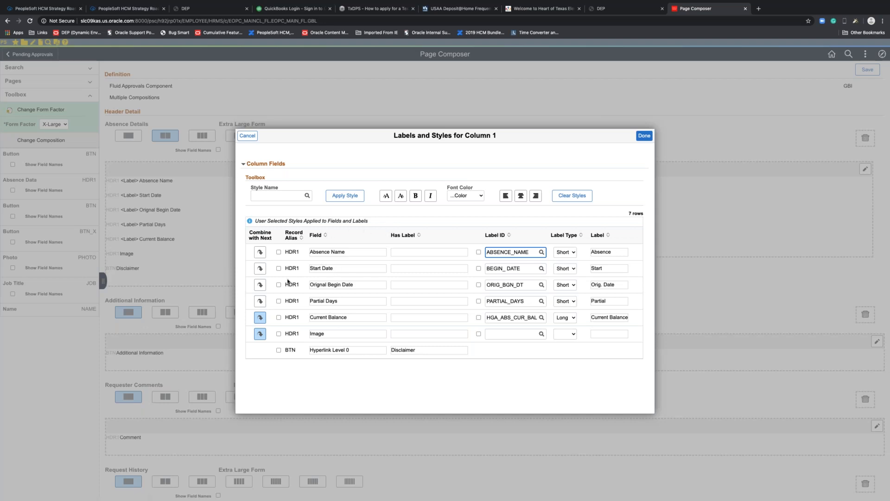
{"action": "left_click", "coordinate": [278, 269]}
{"action": "left_click", "coordinate": [480, 195]}
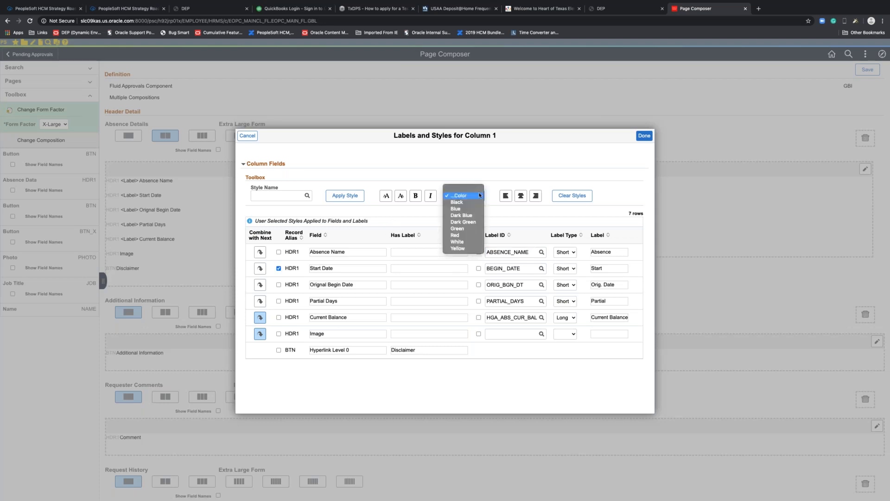
{"action": "left_click", "coordinate": [467, 235]}
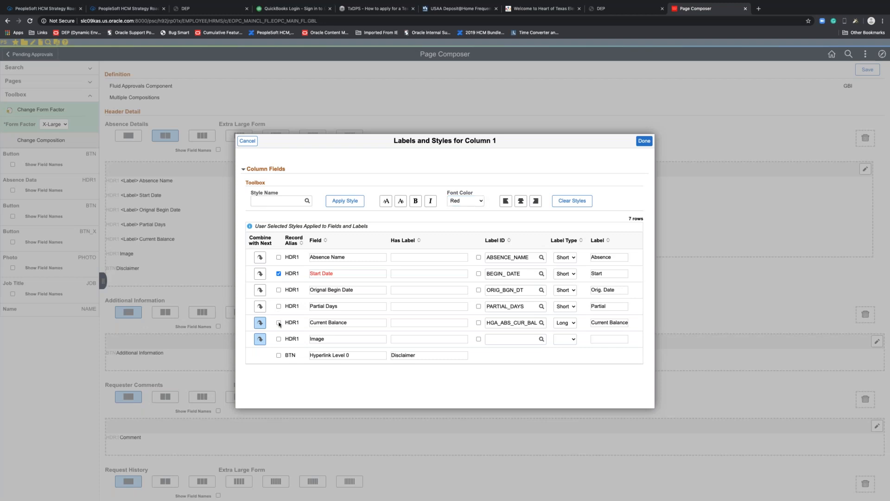
{"action": "left_click", "coordinate": [416, 202]}
{"action": "left_click", "coordinate": [478, 274]}
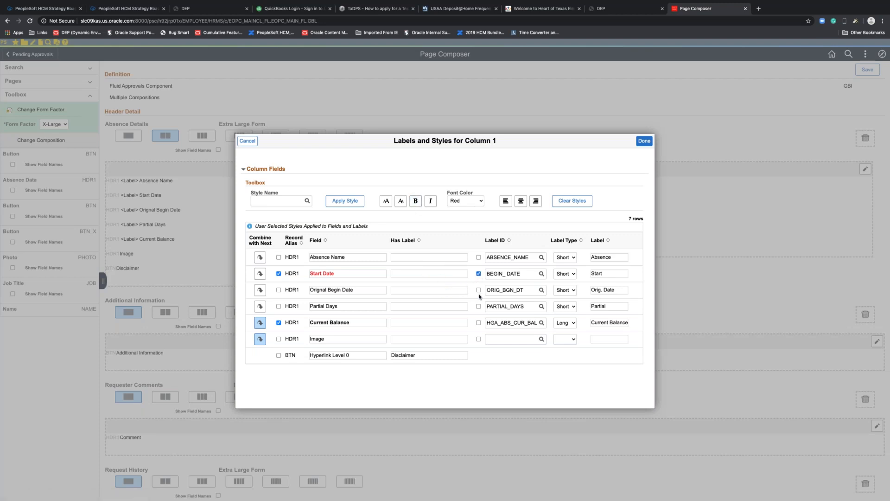
{"action": "left_click", "coordinate": [480, 200]}
{"action": "left_click", "coordinate": [464, 199]}
{"action": "left_click", "coordinate": [644, 141]}
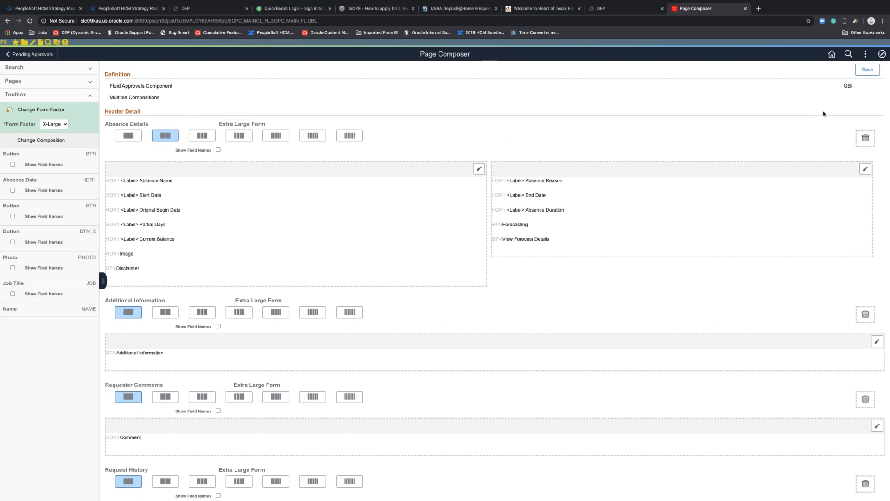
- Open the component in a new window, go Home, and open the Approvals tile
{"action": "left_click", "coordinate": [865, 54]}
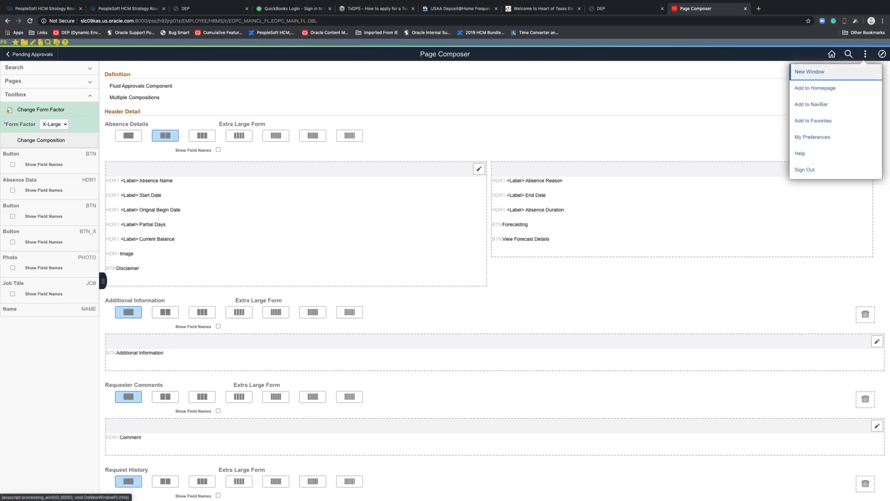
{"action": "left_click", "coordinate": [809, 72]}
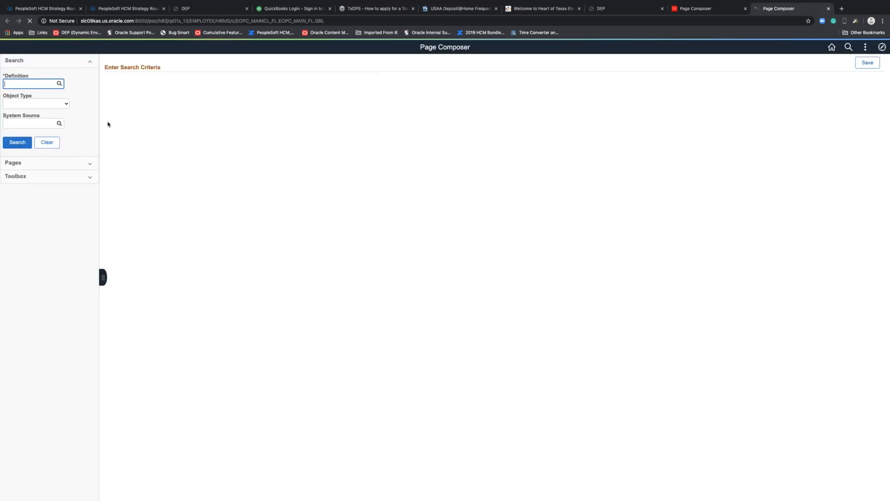
{"action": "left_click", "coordinate": [831, 54]}
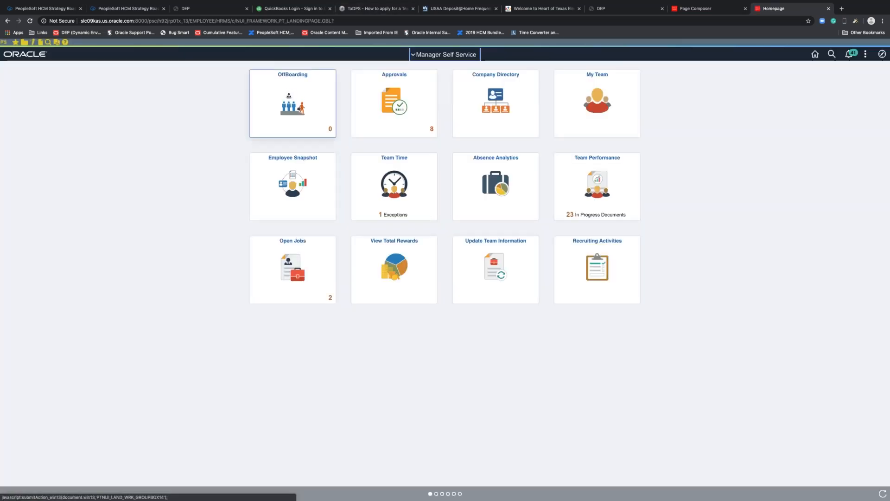
{"action": "left_click", "coordinate": [367, 103]}
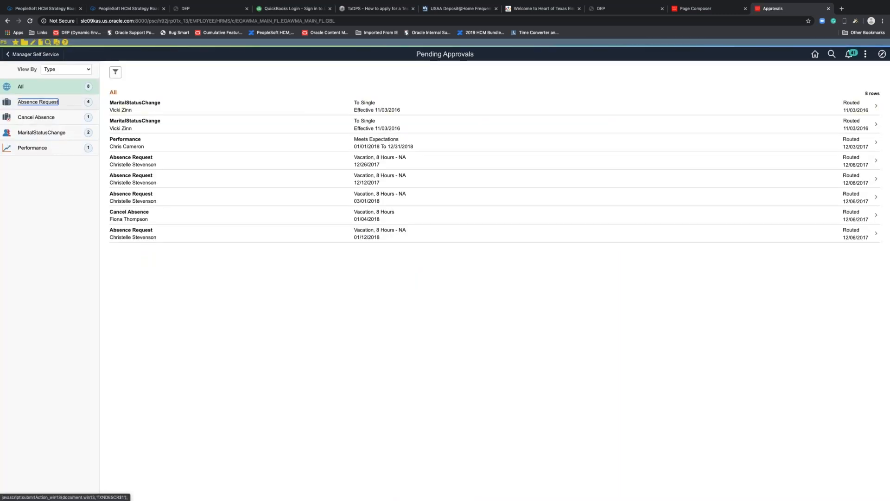
- Filter to Absence Request approvals and open the 12/26/2017 vacation request in the new window
{"action": "left_click", "coordinate": [42, 102]}
{"action": "left_click", "coordinate": [144, 106]}
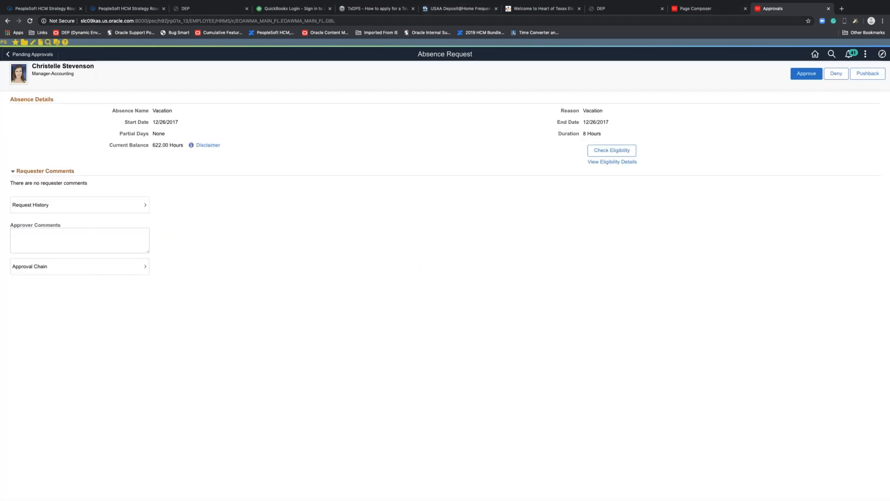
- Close the column 1 Labels and Styles dialog with Done, save the layout, and return to the approval request
{"action": "left_click", "coordinate": [701, 8]}
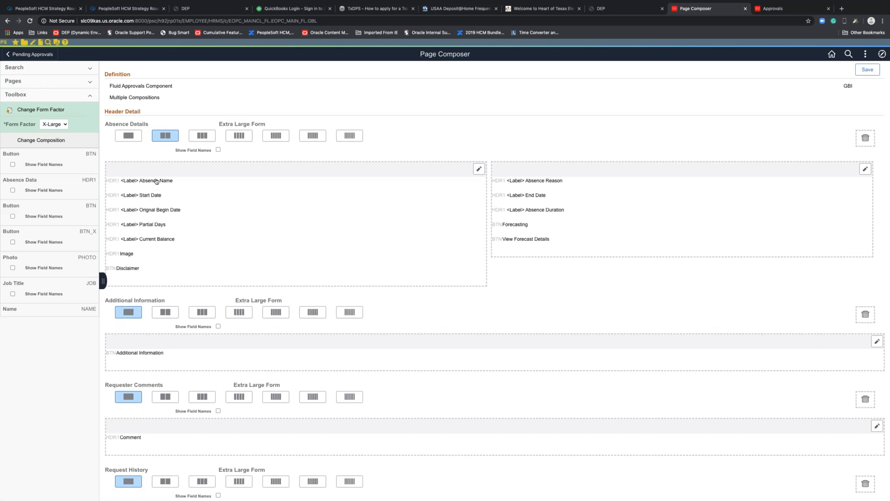
{"action": "left_click", "coordinate": [479, 169]}
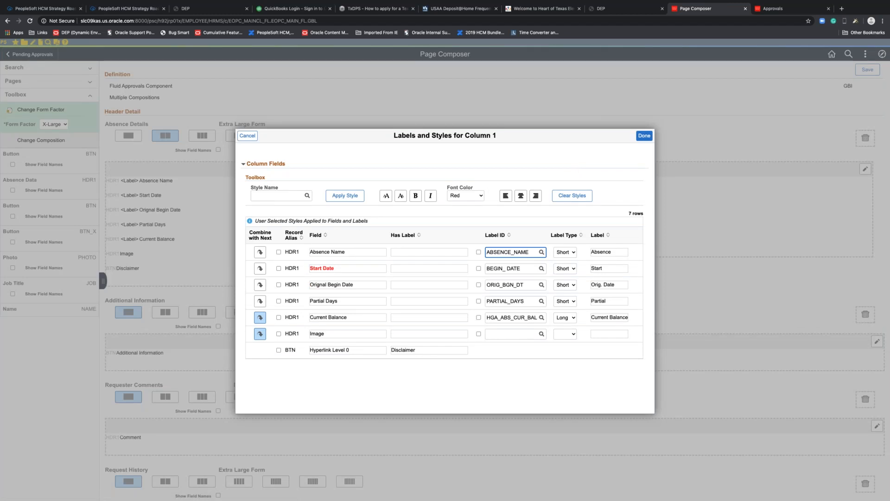
{"action": "left_click", "coordinate": [644, 136]}
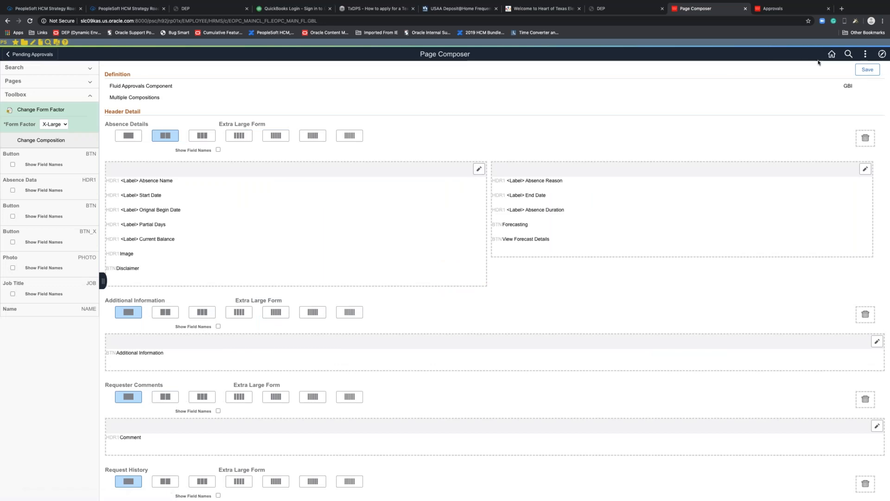
{"action": "left_click", "coordinate": [866, 70]}
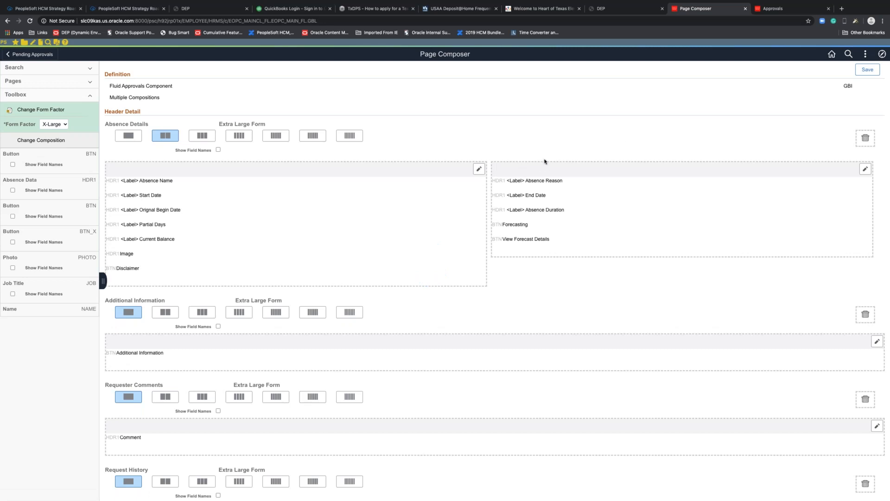
{"action": "left_click", "coordinate": [765, 8]}
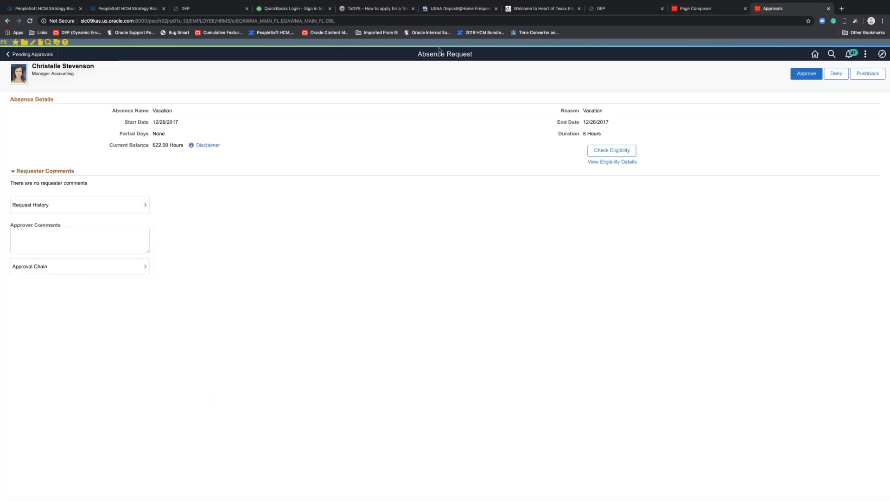
- Reload approvals and open the first Absence Request to check the red Start Date and bold Current Balance
{"action": "left_click", "coordinate": [417, 21]}
{"action": "key", "text": "Return"}
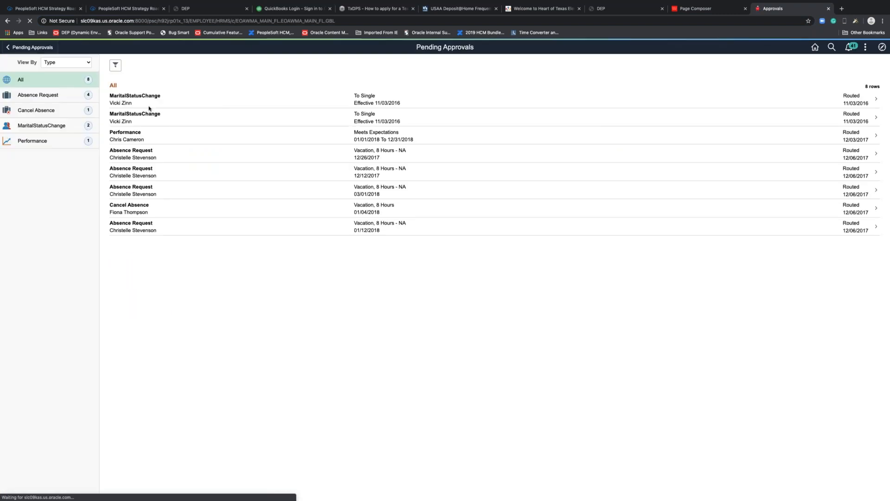
{"action": "left_click", "coordinate": [54, 102]}
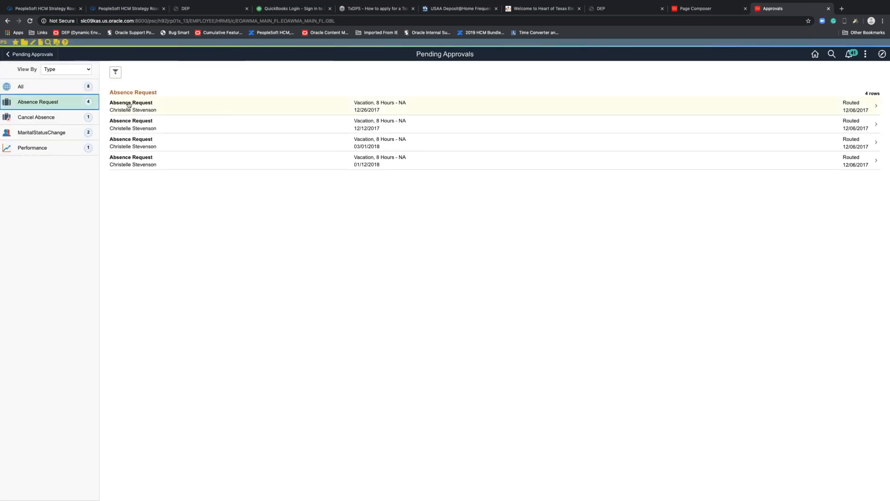
{"action": "left_click", "coordinate": [139, 107]}
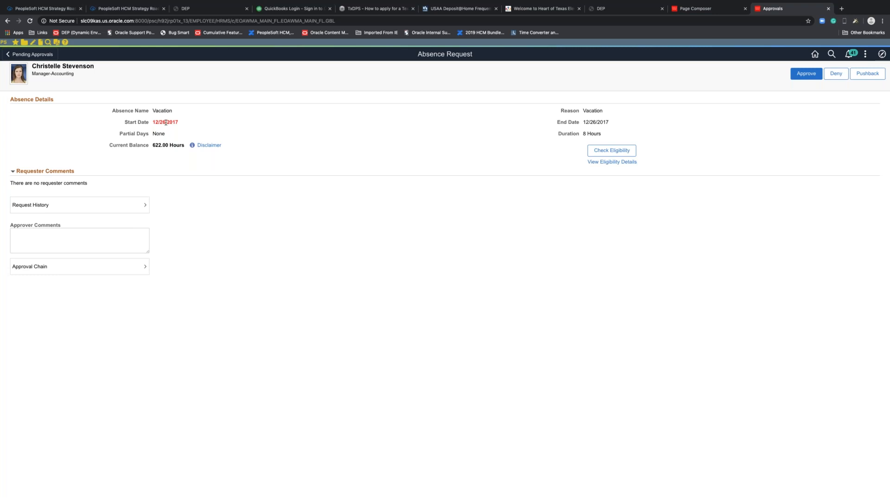
{"action": "left_click", "coordinate": [721, 9]}
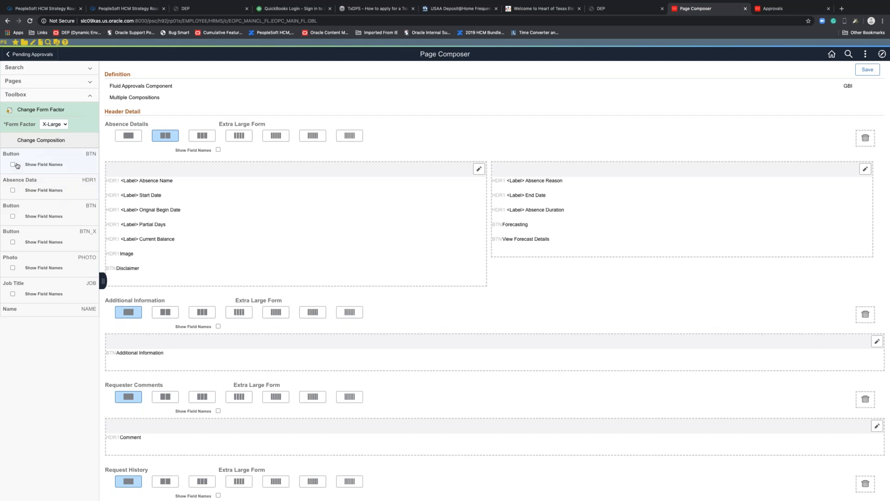
{"action": "left_click", "coordinate": [17, 191]}
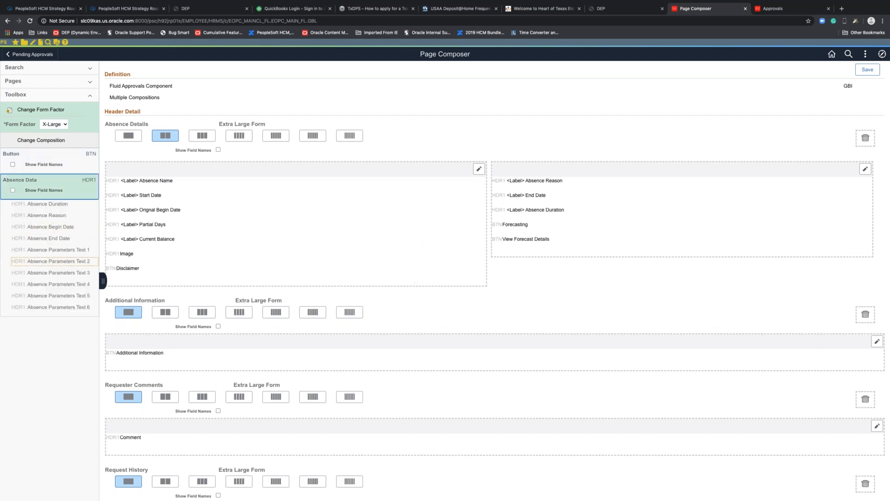
{"action": "scroll", "coordinate": [51, 281], "scroll_direction": "down", "scroll_amount": 5}
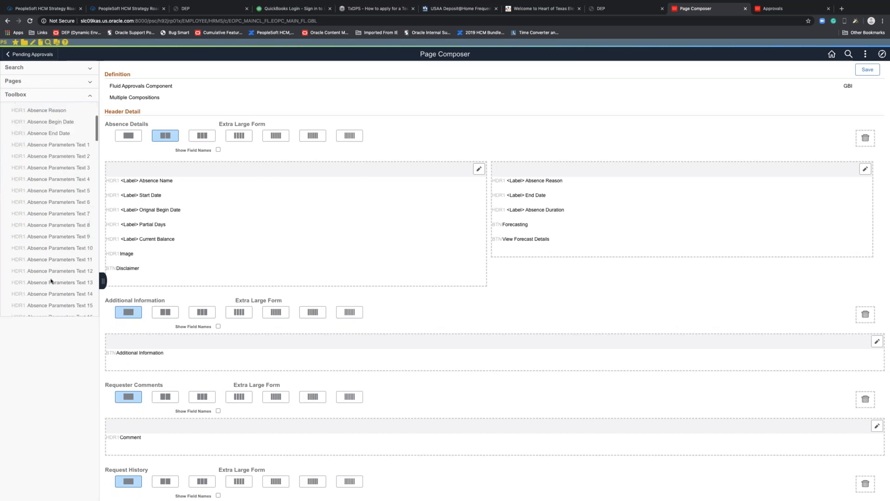
{"action": "scroll", "coordinate": [51, 281], "scroll_direction": "down", "scroll_amount": 5}
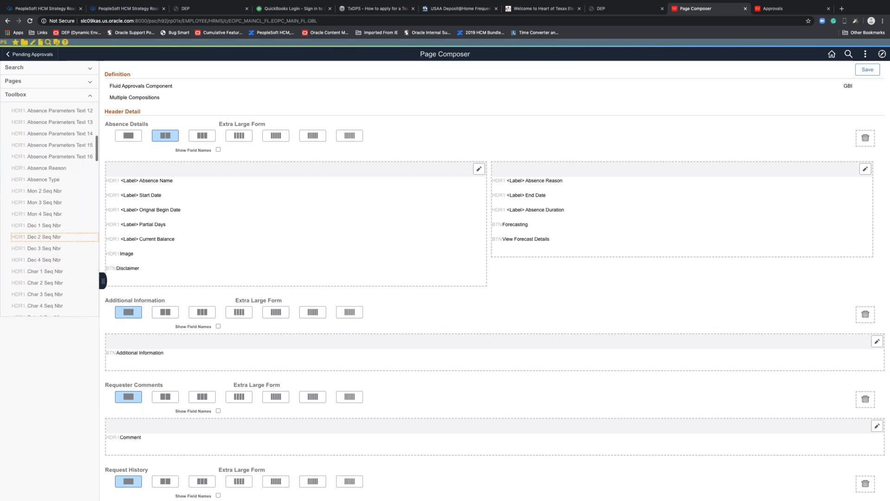
{"action": "scroll", "coordinate": [51, 278], "scroll_direction": "down", "scroll_amount": 5}
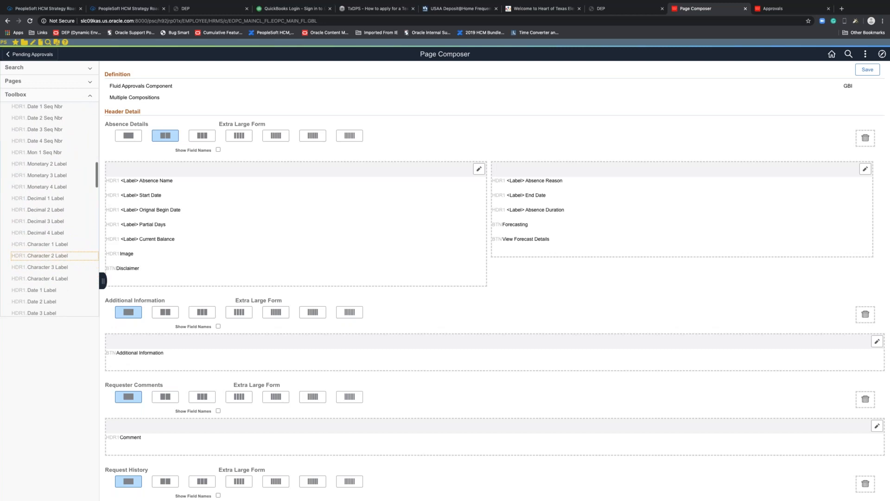
{"action": "scroll", "coordinate": [51, 278], "scroll_direction": "down", "scroll_amount": 1}
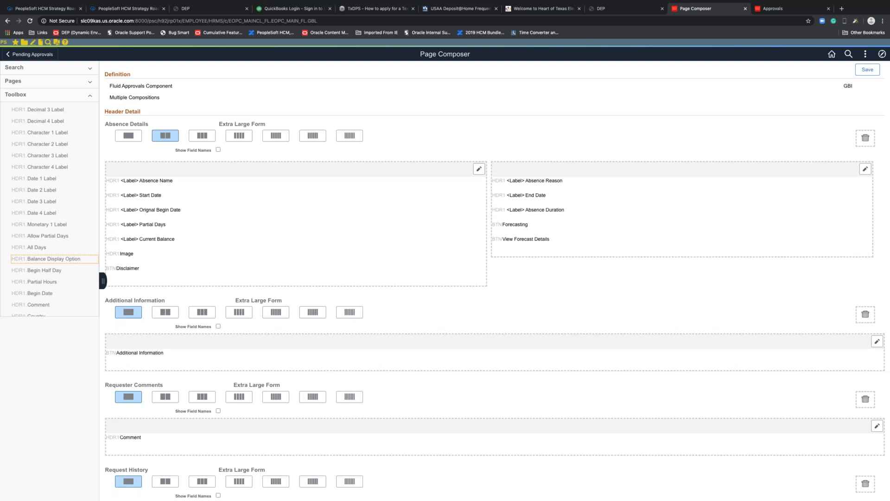
{"action": "scroll", "coordinate": [40, 262], "scroll_direction": "down", "scroll_amount": 3}
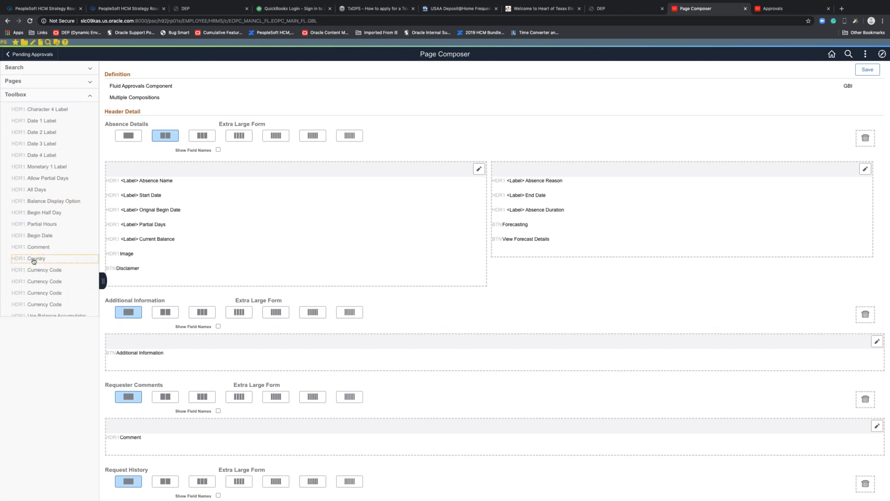
- Drag HDR1.Country, then HDR1.Absence Type, into the right column below View Forecast Details
{"action": "left_click_drag", "start_coordinate": [38, 259], "coordinate": [527, 243]}
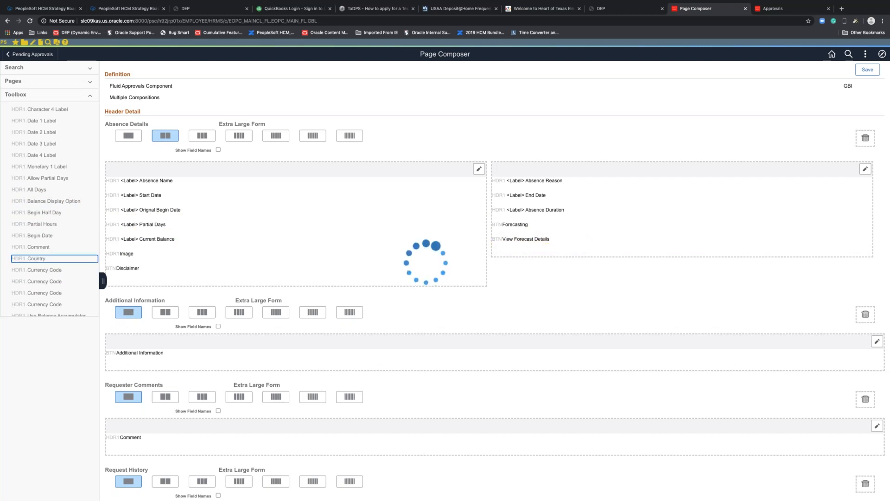
{"action": "scroll", "coordinate": [50, 209], "scroll_direction": "up", "scroll_amount": 5}
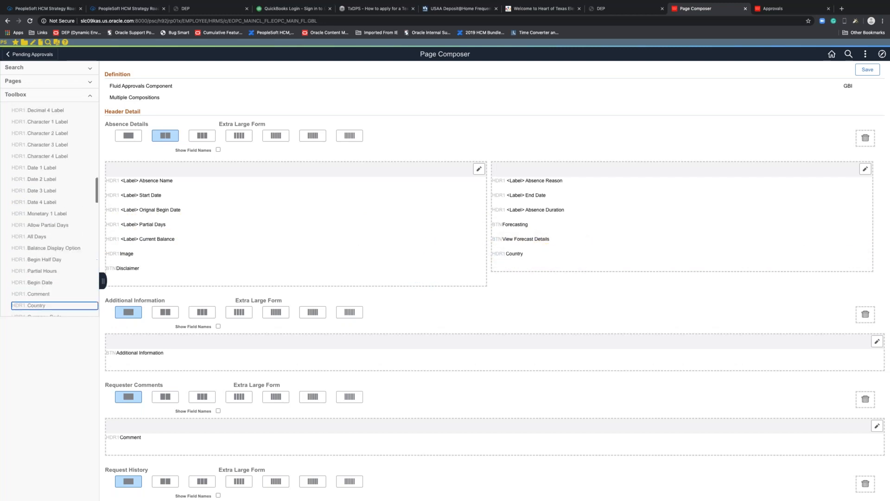
{"action": "scroll", "coordinate": [51, 267], "scroll_direction": "up", "scroll_amount": 10}
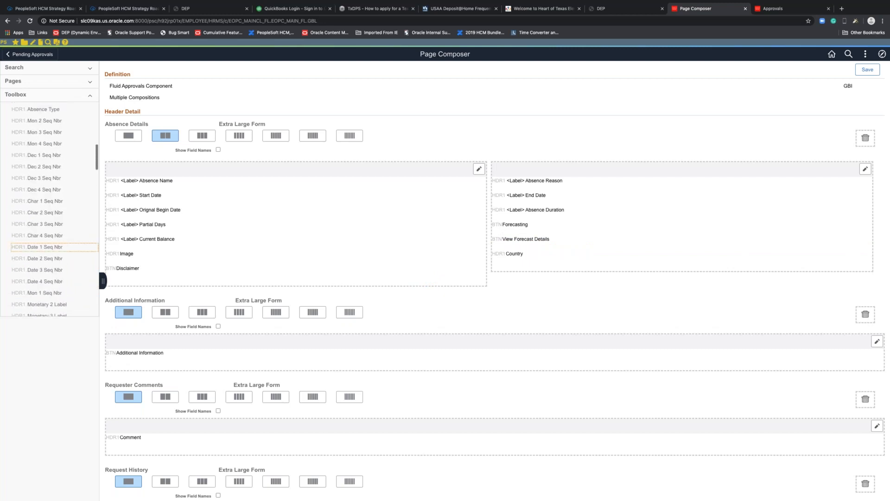
{"action": "scroll", "coordinate": [51, 267], "scroll_direction": "down", "scroll_amount": 5}
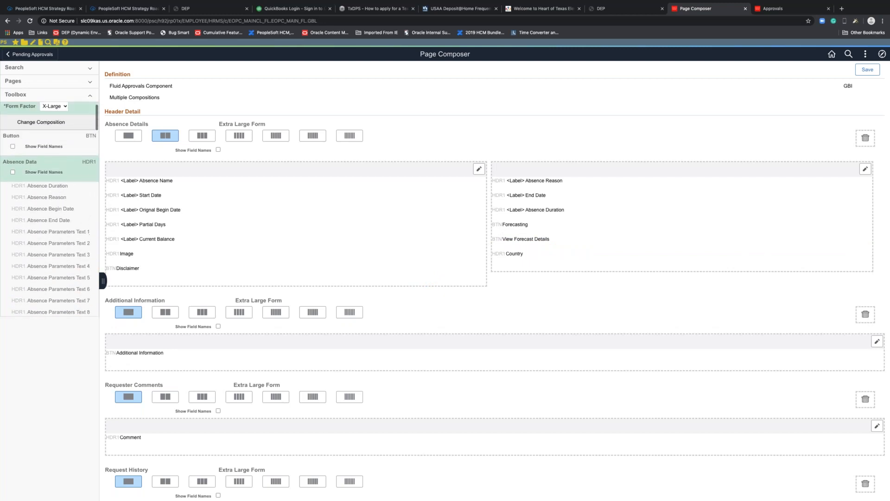
{"action": "scroll", "coordinate": [51, 233], "scroll_direction": "down", "scroll_amount": 1}
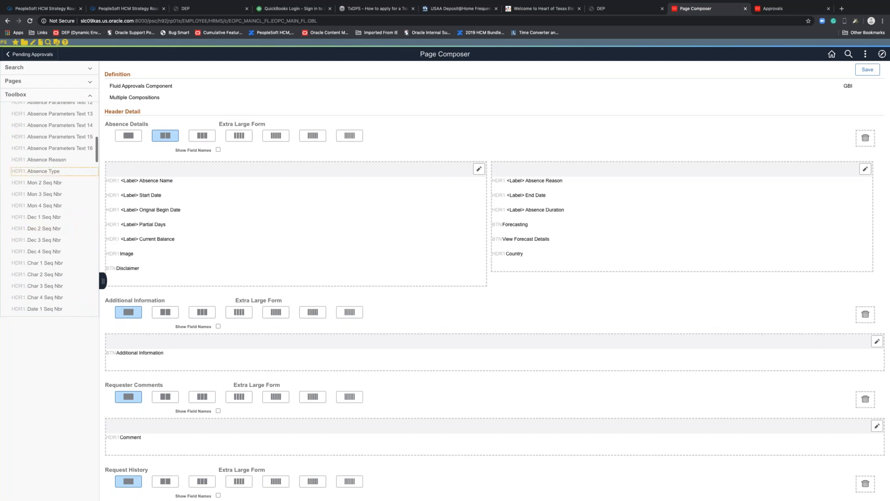
{"action": "left_click_drag", "start_coordinate": [44, 172], "coordinate": [531, 258]}
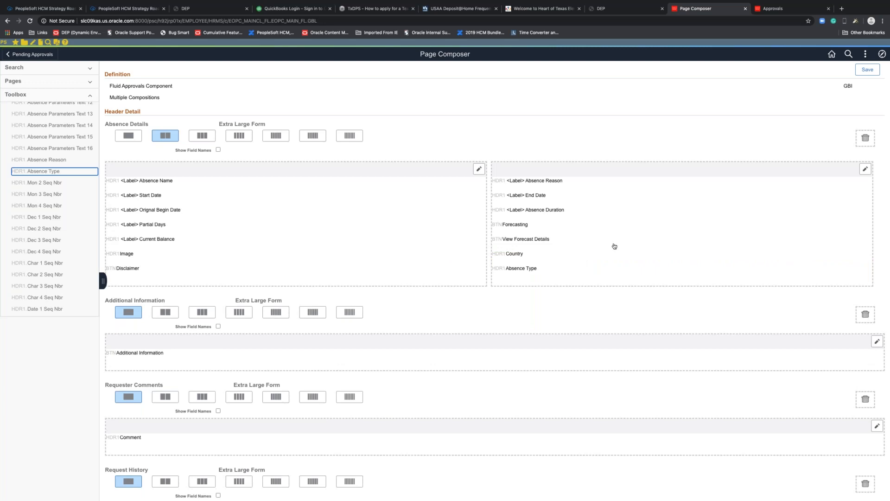
- Assign label IDs COUNTRY and ABS_TYPE_DESCR to the new fields, using the Long label for Absence Type
{"action": "left_click", "coordinate": [865, 169]}
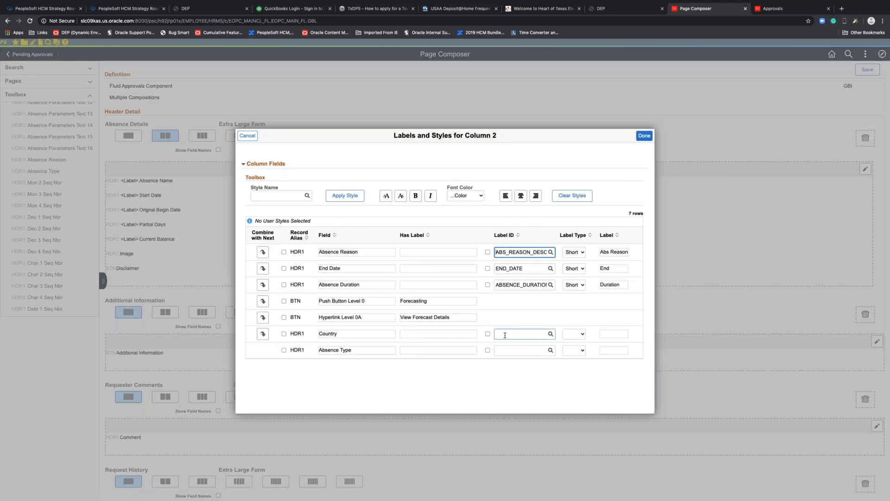
{"action": "left_click", "coordinate": [502, 348]}
{"action": "left_click", "coordinate": [550, 335]}
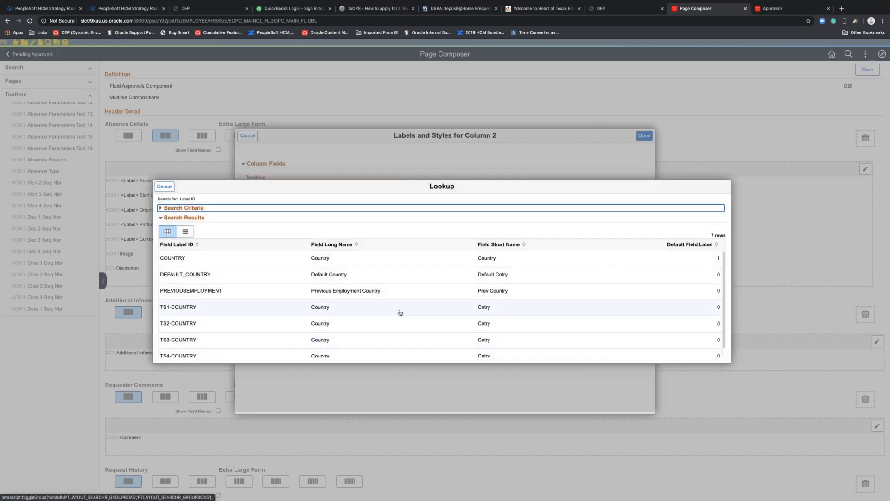
{"action": "left_click", "coordinate": [257, 259]}
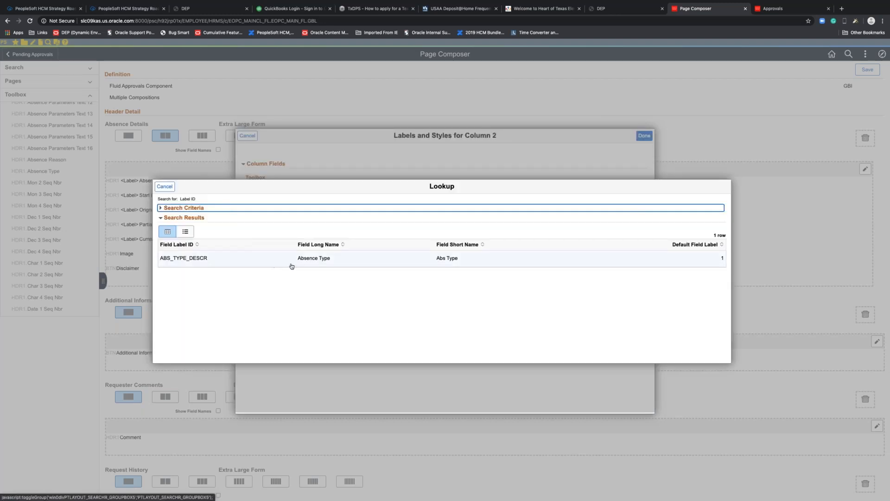
{"action": "left_click", "coordinate": [294, 260]}
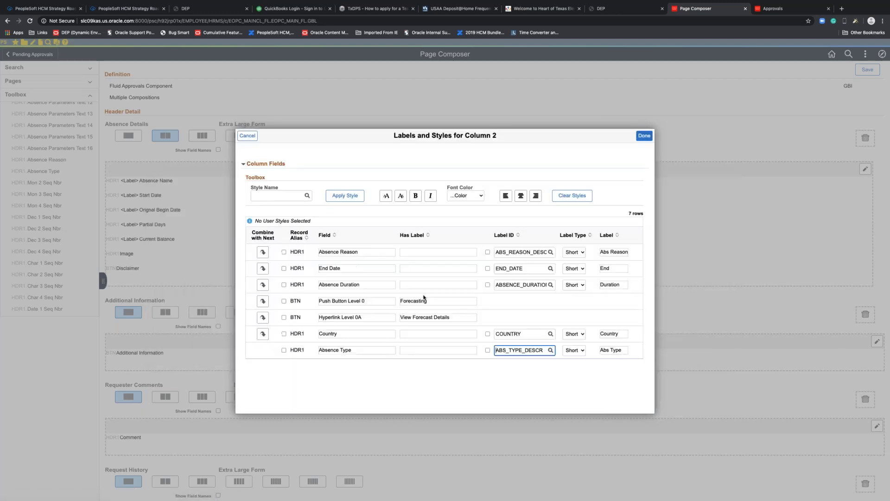
{"action": "left_click", "coordinate": [579, 353]}
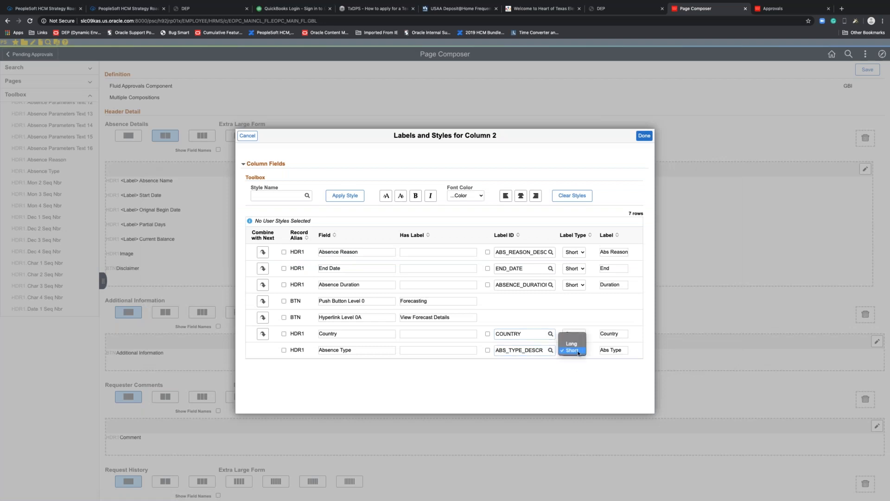
{"action": "left_click", "coordinate": [572, 344]}
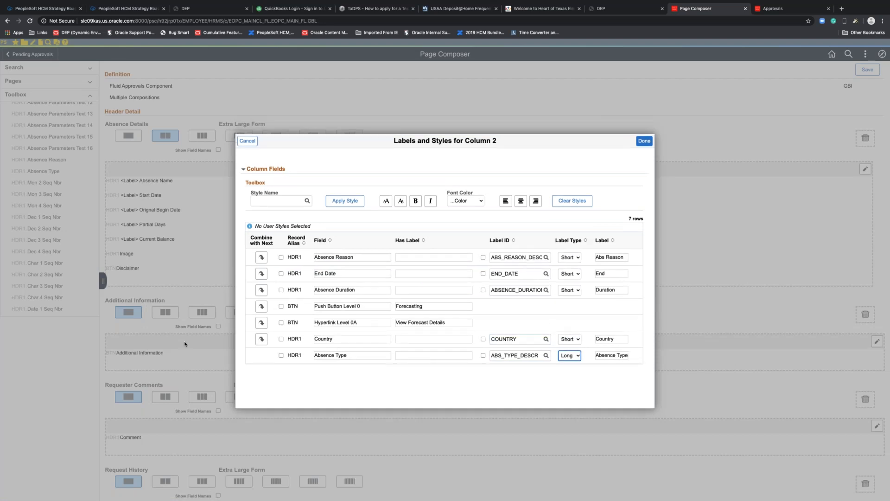
- Style the Absence Type label bold and Dark Green, apply with Done, and save the layout
{"action": "left_click", "coordinate": [281, 355]}
{"action": "left_click", "coordinate": [416, 201]}
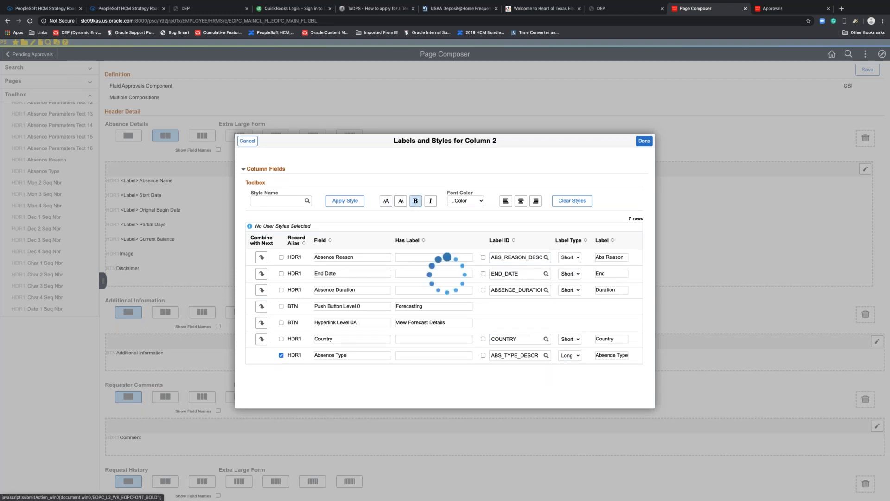
{"action": "left_click", "coordinate": [477, 202]}
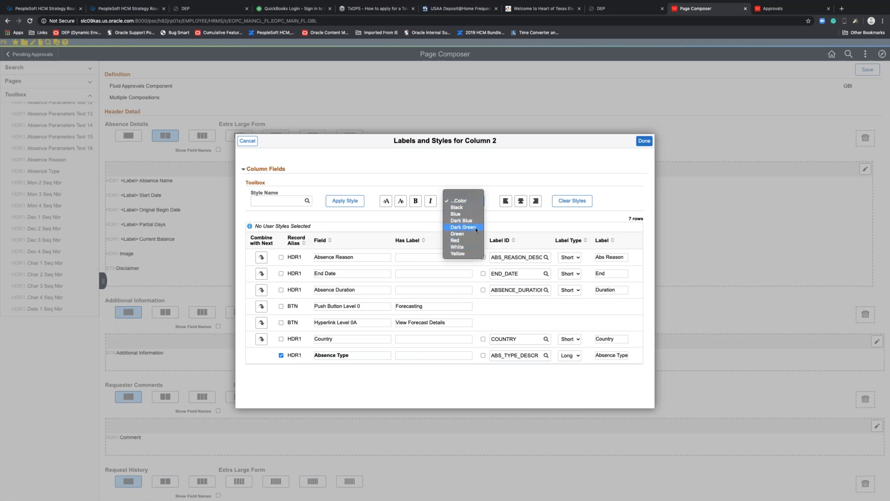
{"action": "left_click", "coordinate": [476, 227]}
{"action": "left_click", "coordinate": [644, 141]}
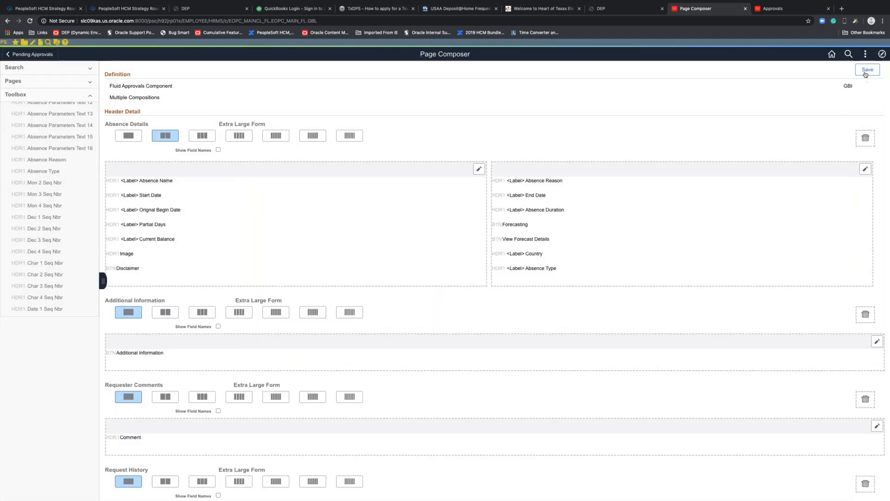
{"action": "left_click", "coordinate": [866, 70]}
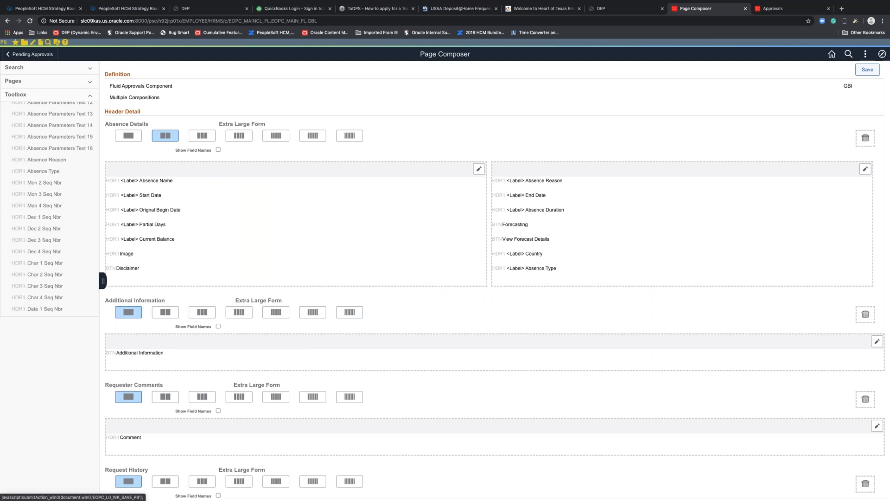
{"action": "left_click", "coordinate": [867, 70]}
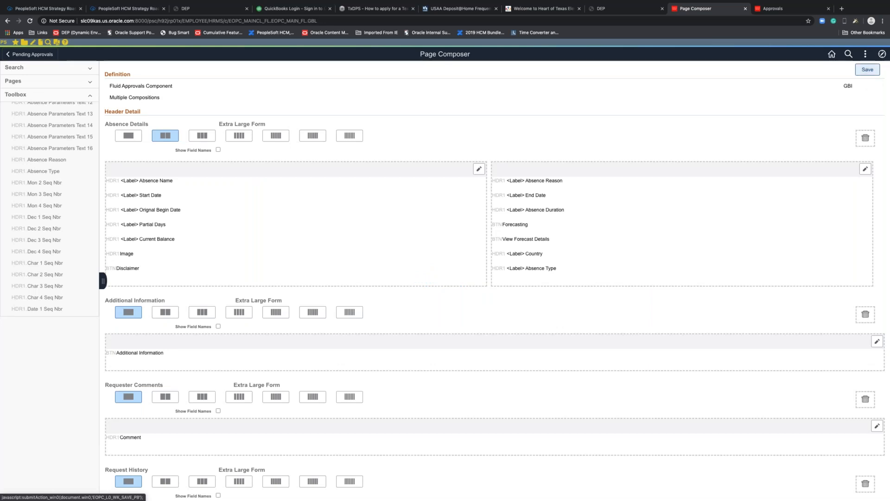
- Open an Absence Request from Manager Self Service approvals to confirm Country USA and Absence Type Hours appear
{"action": "left_click", "coordinate": [783, 9]}
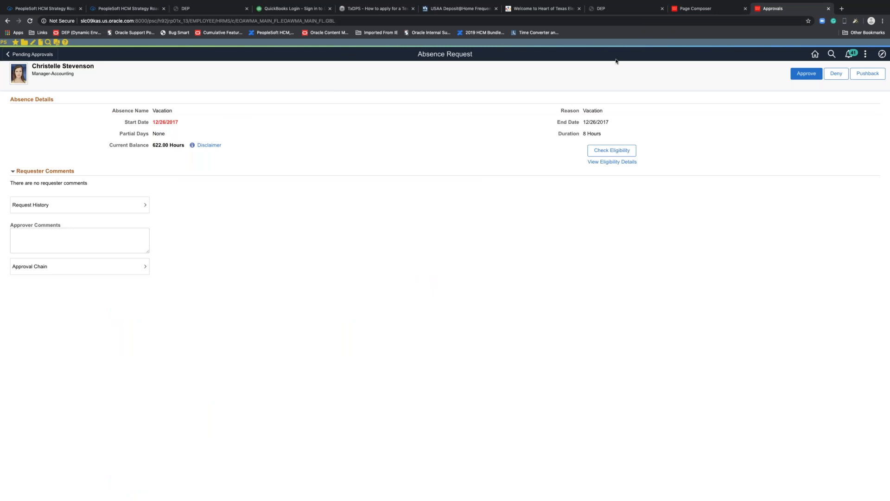
{"action": "left_click", "coordinate": [815, 53]}
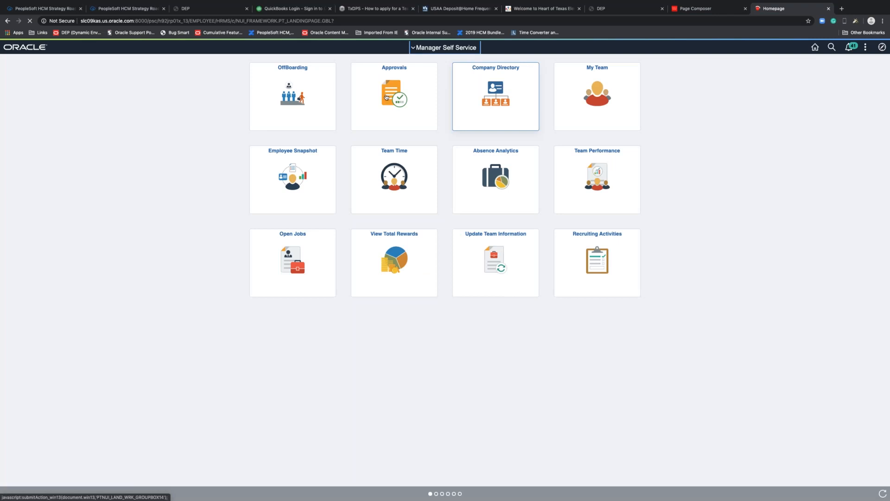
{"action": "left_click", "coordinate": [386, 97]}
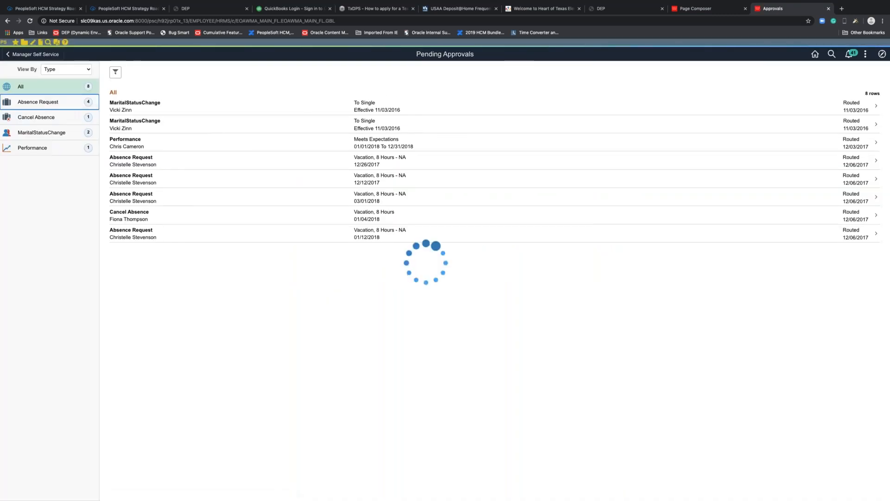
{"action": "left_click", "coordinate": [377, 108]}
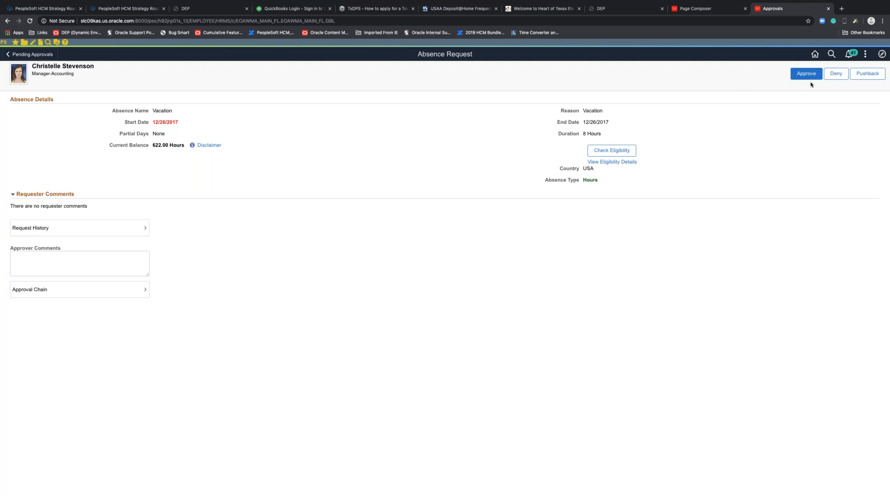
{"action": "left_click", "coordinate": [718, 11]}
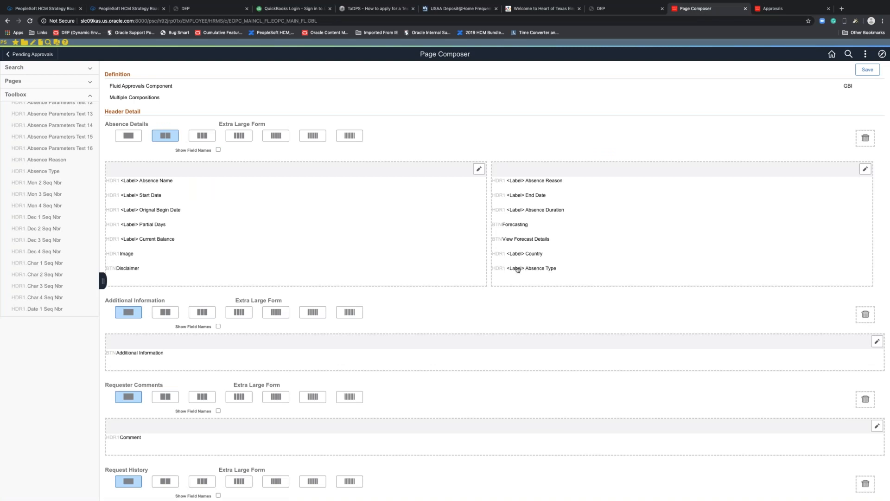
- Drag the Absence Type label row onto the column's trash icon and save the layout
{"action": "left_click_drag", "start_coordinate": [517, 270], "coordinate": [834, 136]}
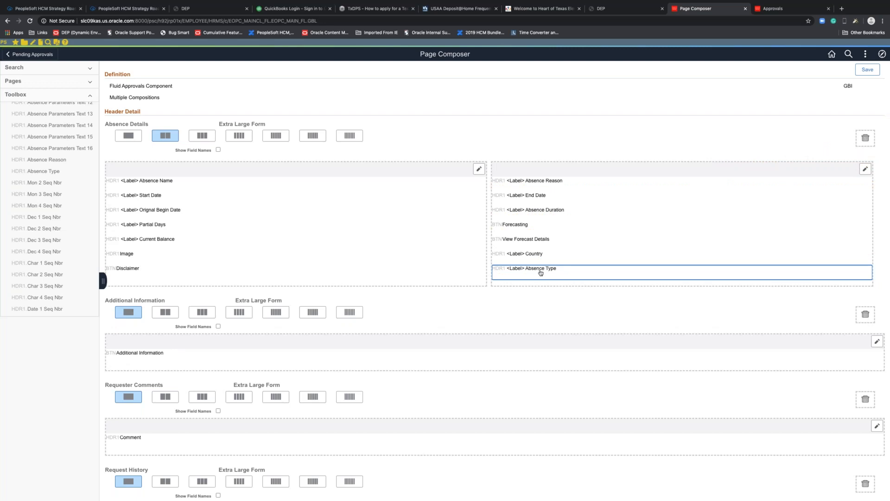
{"action": "left_click_drag", "start_coordinate": [540, 272], "coordinate": [869, 142]}
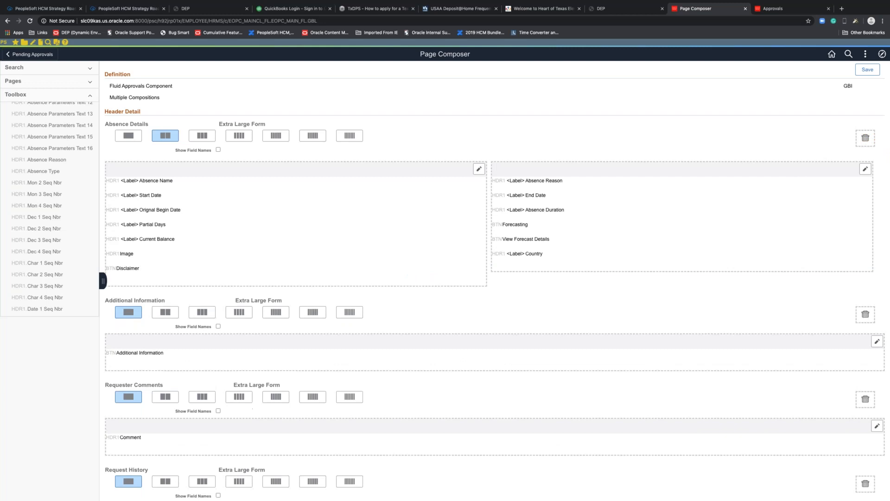
{"action": "left_click", "coordinate": [868, 70]}
- Present slide 13, "Page Composer Registration," as a full-screen PowerPoint slideshow
{"action": "key", "text": "ctrl+Left"}
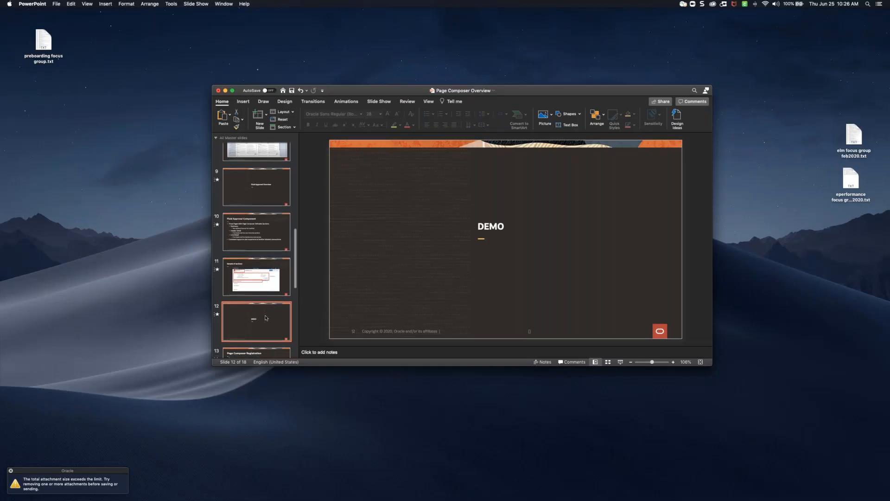
{"action": "scroll", "coordinate": [271, 332], "scroll_direction": "down", "scroll_amount": 2}
{"action": "left_click", "coordinate": [270, 332]}
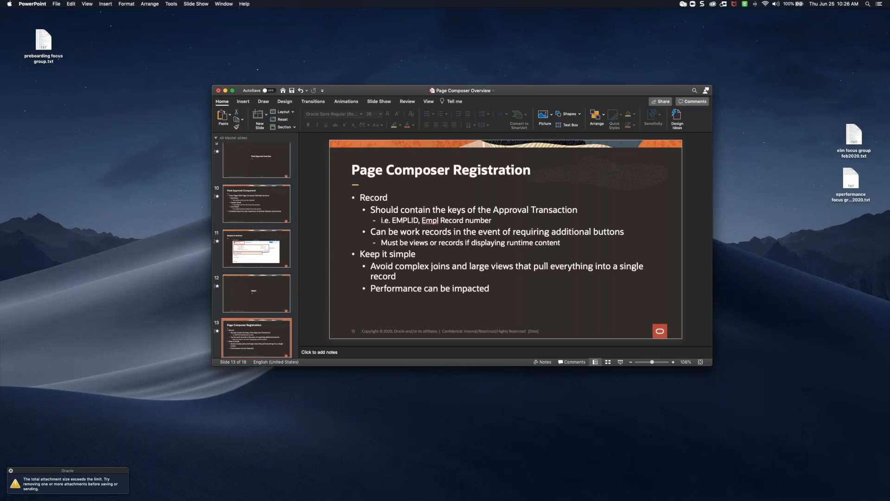
{"action": "left_click", "coordinate": [620, 362]}
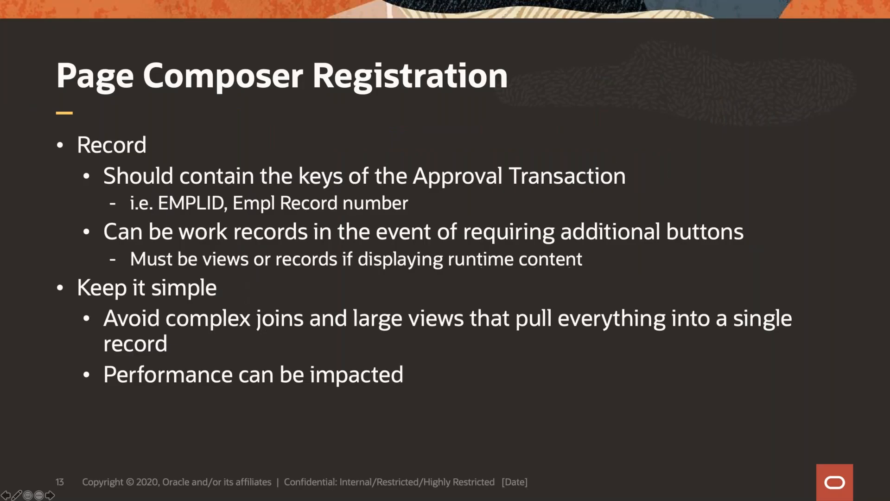
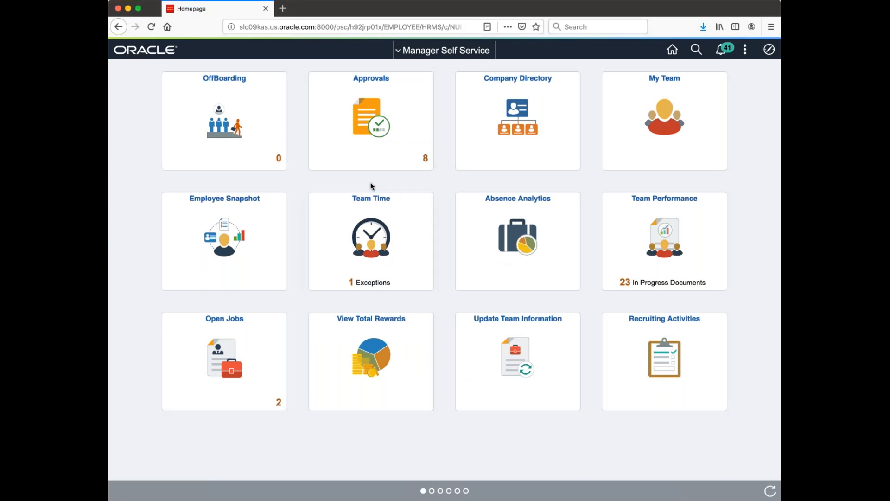
- Open the list of 8 pending approvals and bring up the NavBar Navigator's areas
{"action": "left_click", "coordinate": [397, 148]}
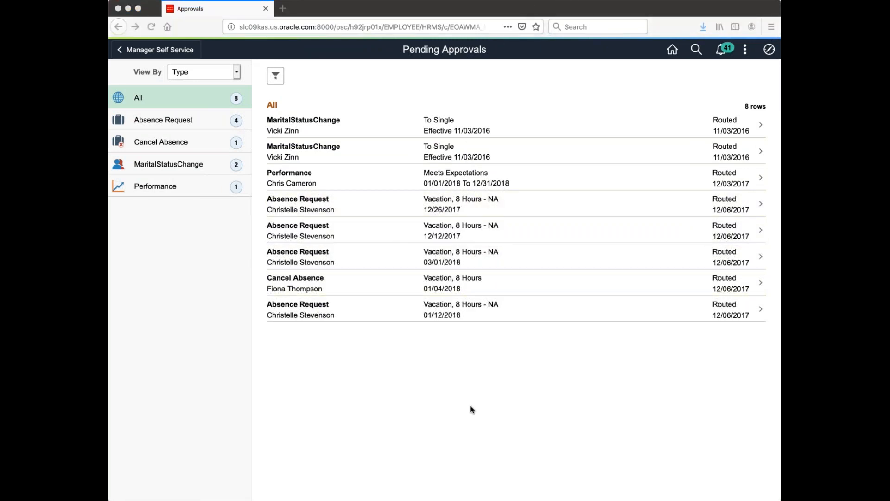
{"action": "left_click", "coordinate": [469, 474]}
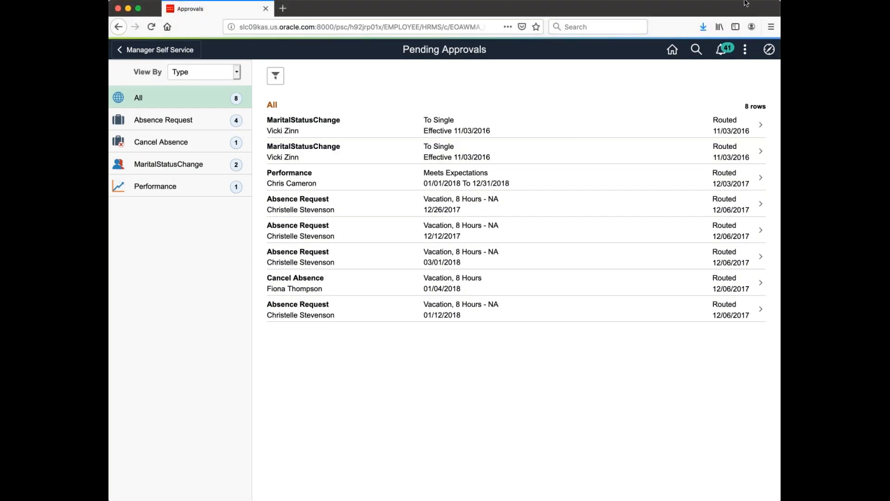
{"action": "left_click", "coordinate": [769, 49]}
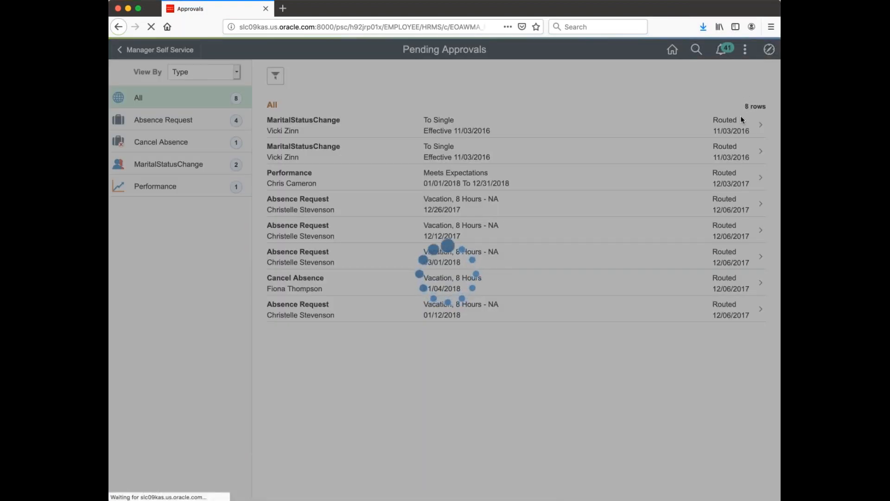
{"action": "left_click", "coordinate": [755, 213]}
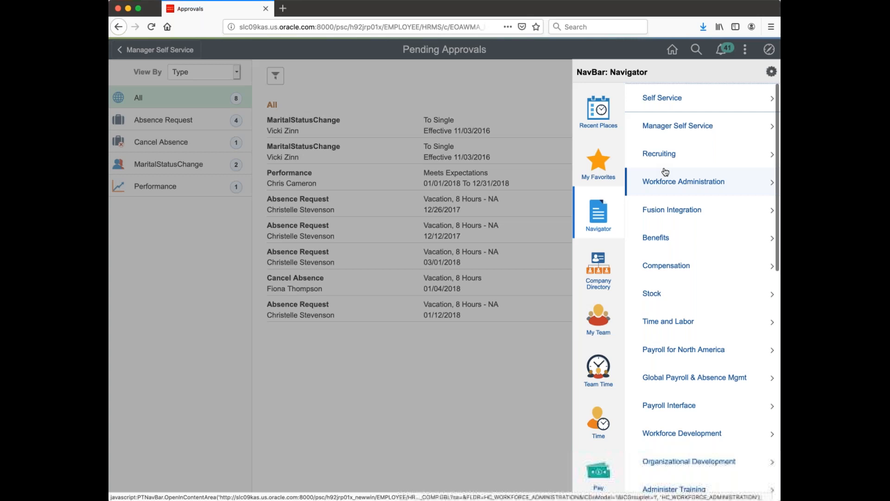
- Browse to Enterprise Components > Page Composer Administrator in the Navigator
{"action": "scroll", "coordinate": [665, 172], "scroll_direction": "down", "scroll_amount": 5}
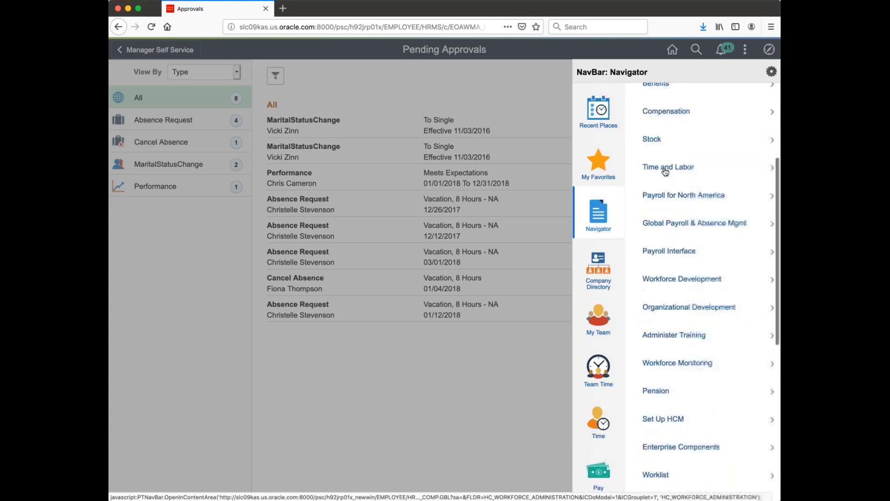
{"action": "scroll", "coordinate": [665, 172], "scroll_direction": "down", "scroll_amount": 2}
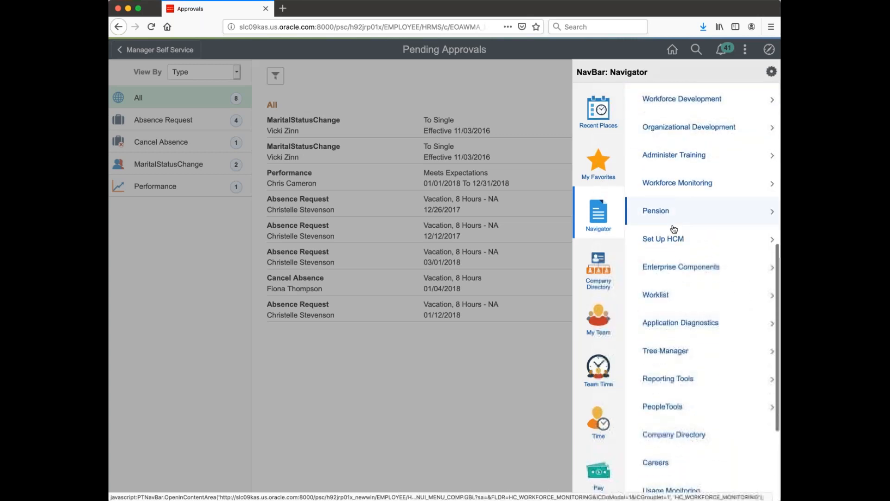
{"action": "left_click", "coordinate": [672, 270]}
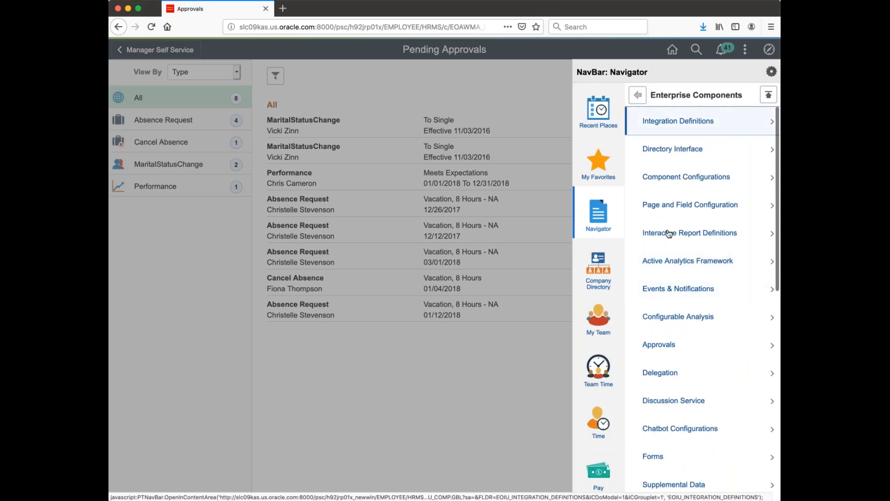
{"action": "scroll", "coordinate": [674, 384], "scroll_direction": "down", "scroll_amount": 1}
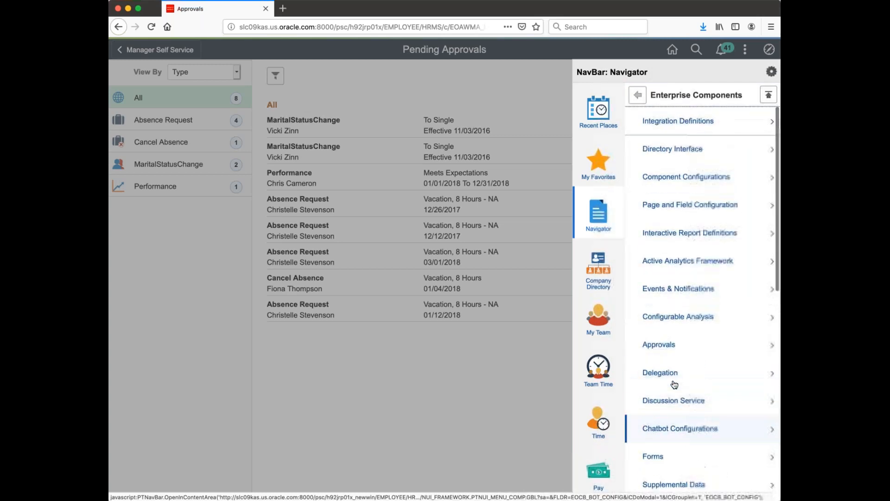
{"action": "scroll", "coordinate": [674, 384], "scroll_direction": "down", "scroll_amount": 8}
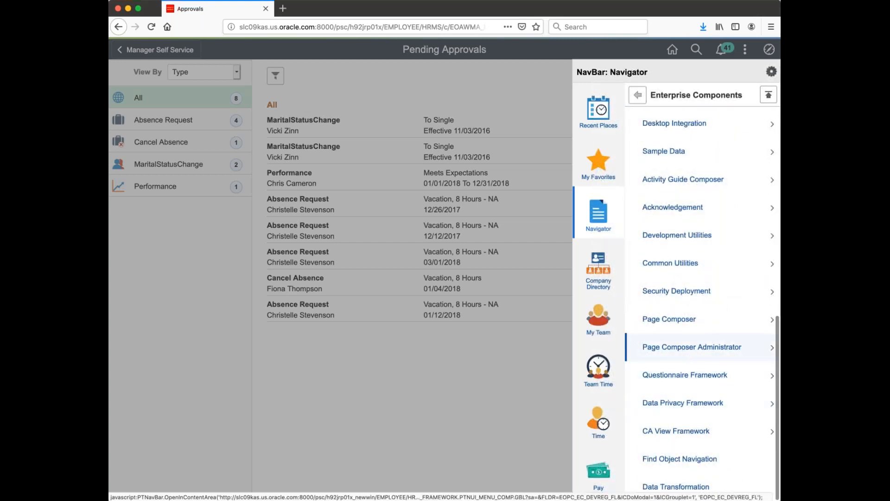
{"action": "left_click", "coordinate": [690, 351]}
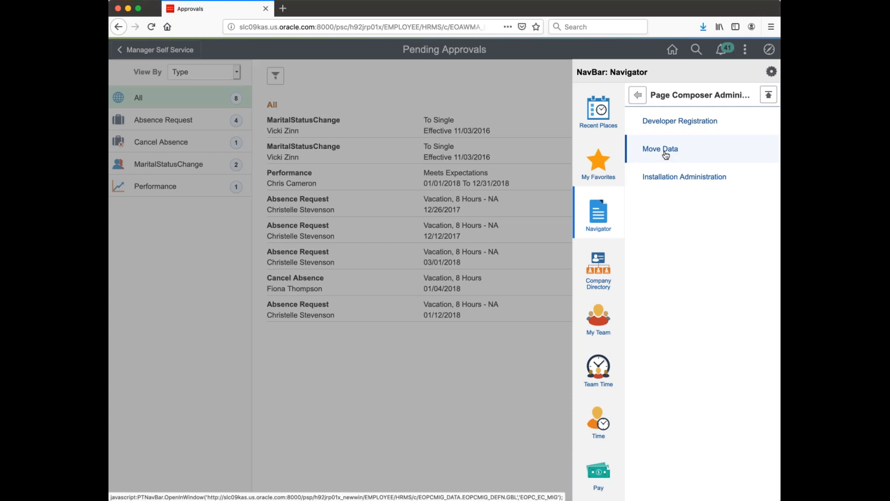
- Search Page Composer Developer Registration for the APPROVALS definition to find the Fluid Approvals Component
{"action": "left_click", "coordinate": [685, 125]}
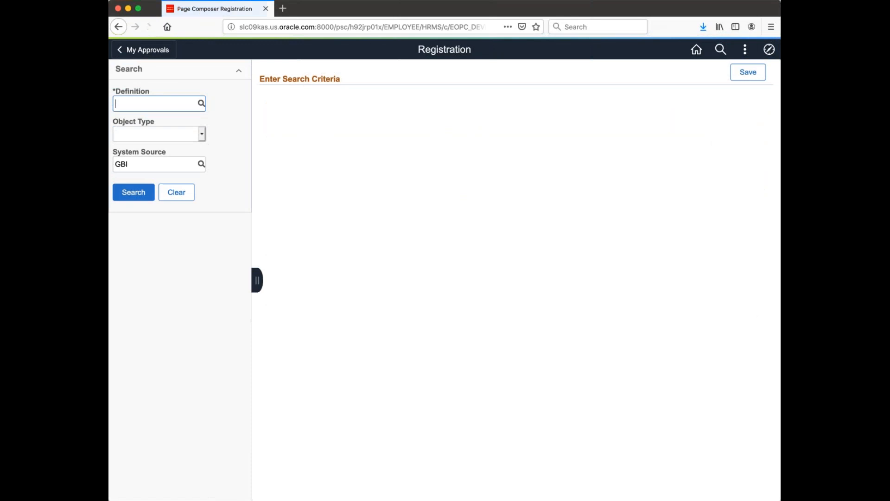
{"action": "type", "text": "Approval"}
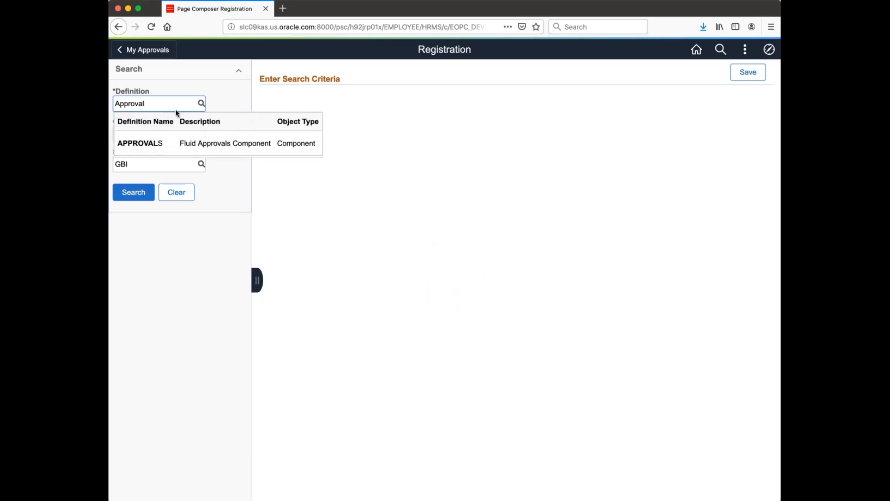
{"action": "left_click", "coordinate": [149, 144]}
{"action": "left_click", "coordinate": [133, 192]}
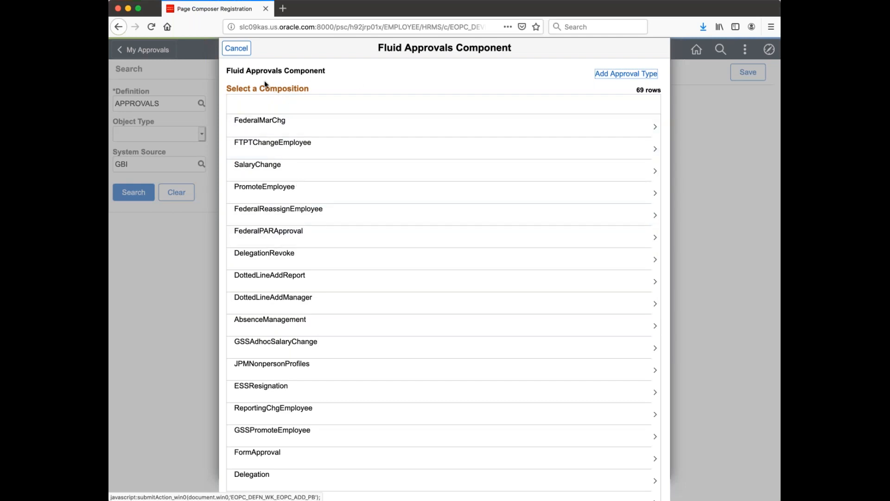
- Add a new approval type to the Fluid Approvals Component registration
{"action": "scroll", "coordinate": [287, 306], "scroll_direction": "down", "scroll_amount": 5}
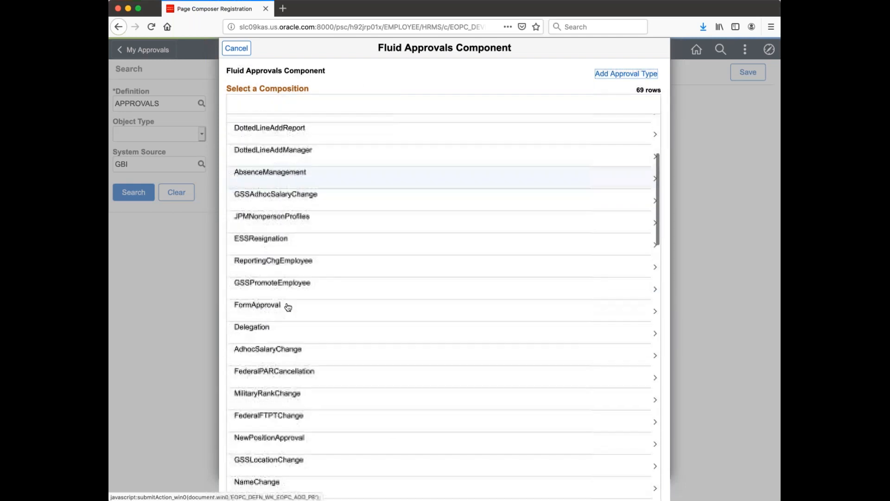
{"action": "scroll", "coordinate": [288, 307], "scroll_direction": "up", "scroll_amount": 5}
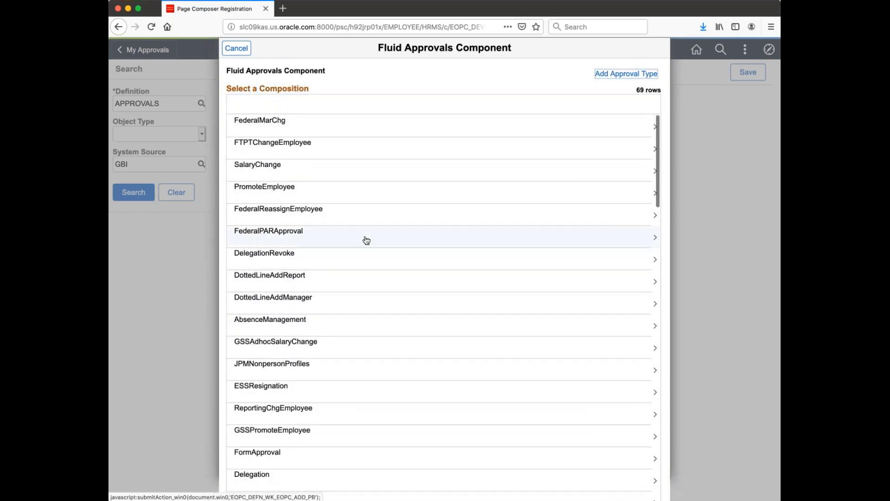
{"action": "left_click", "coordinate": [620, 80]}
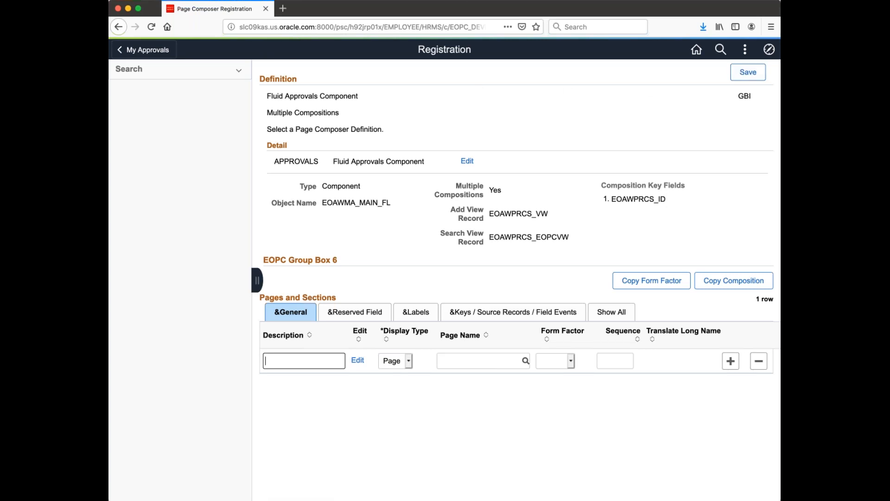
- Rerun the APPROVALS search to list its 69 compositions again
{"action": "left_click", "coordinate": [226, 70]}
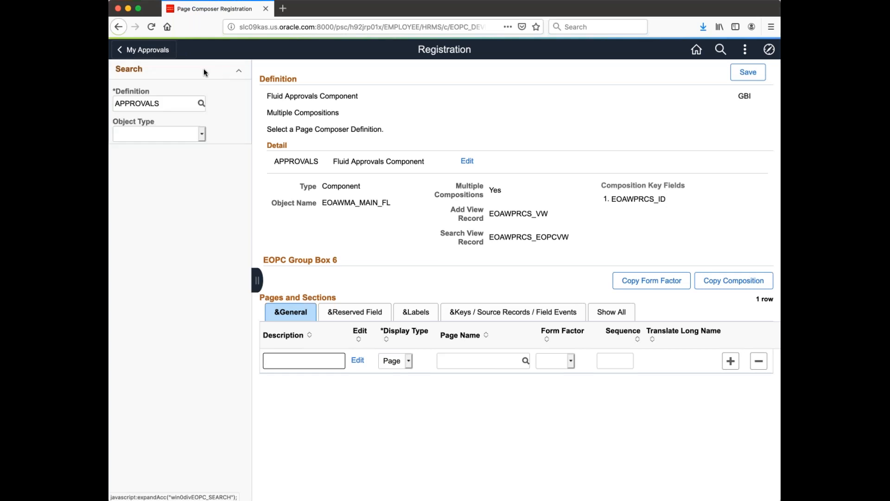
{"action": "left_click", "coordinate": [133, 192]}
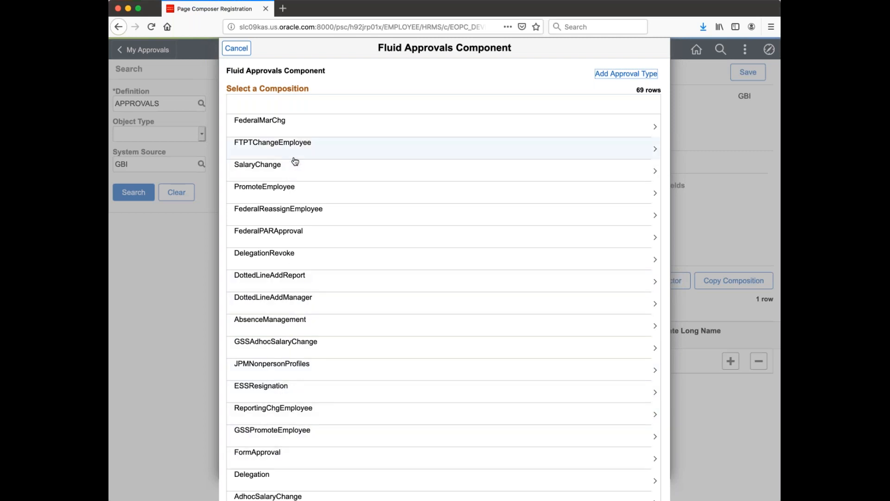
- Open the AbsenceManagement composition from the list of 69
{"action": "scroll", "coordinate": [296, 227], "scroll_direction": "down", "scroll_amount": 10}
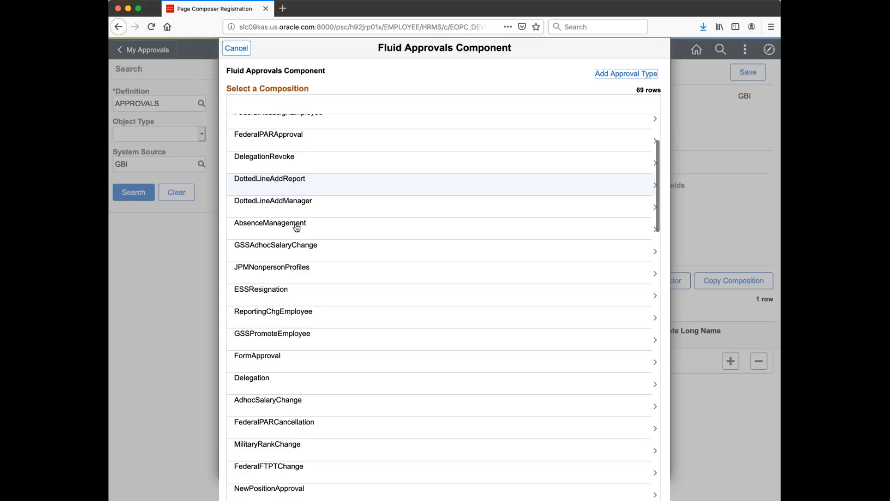
{"action": "scroll", "coordinate": [290, 315], "scroll_direction": "down", "scroll_amount": 5}
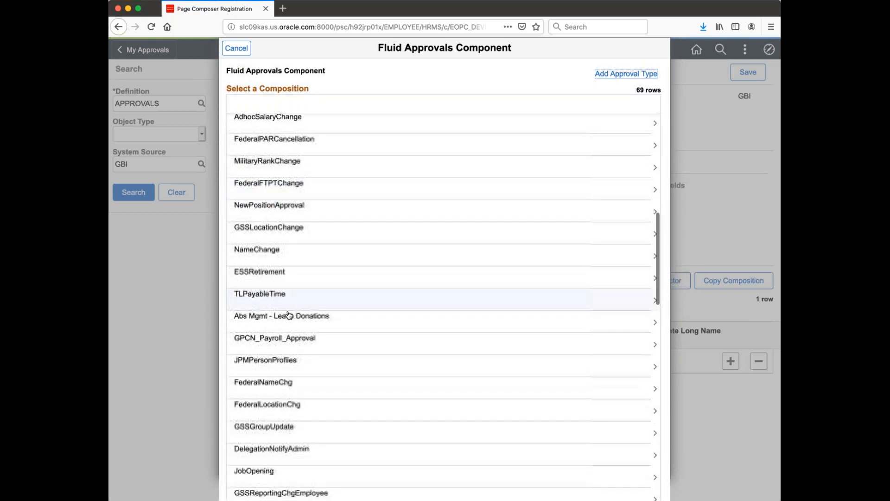
{"action": "scroll", "coordinate": [289, 315], "scroll_direction": "down", "scroll_amount": 3}
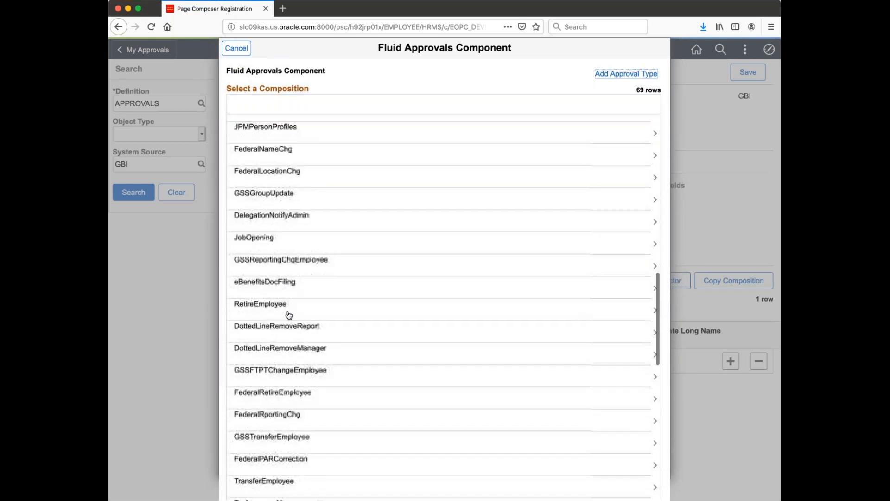
{"action": "scroll", "coordinate": [289, 315], "scroll_direction": "up", "scroll_amount": 15}
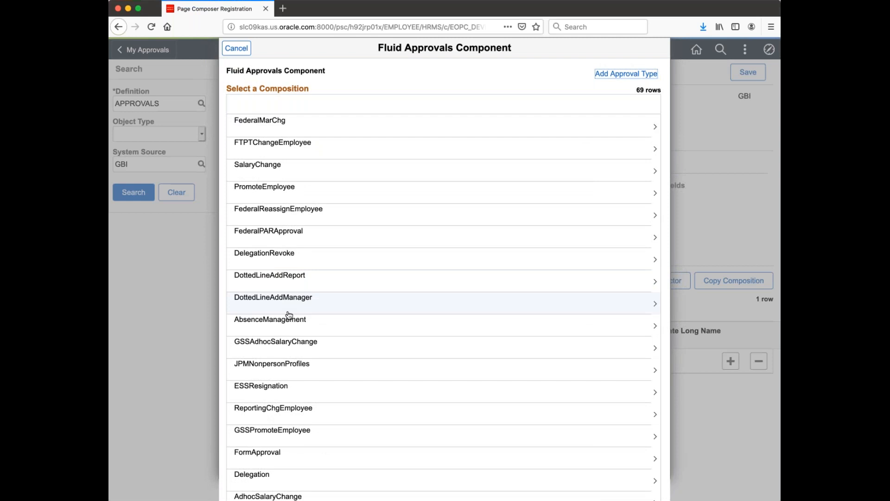
{"action": "scroll", "coordinate": [289, 315], "scroll_direction": "down", "scroll_amount": 1}
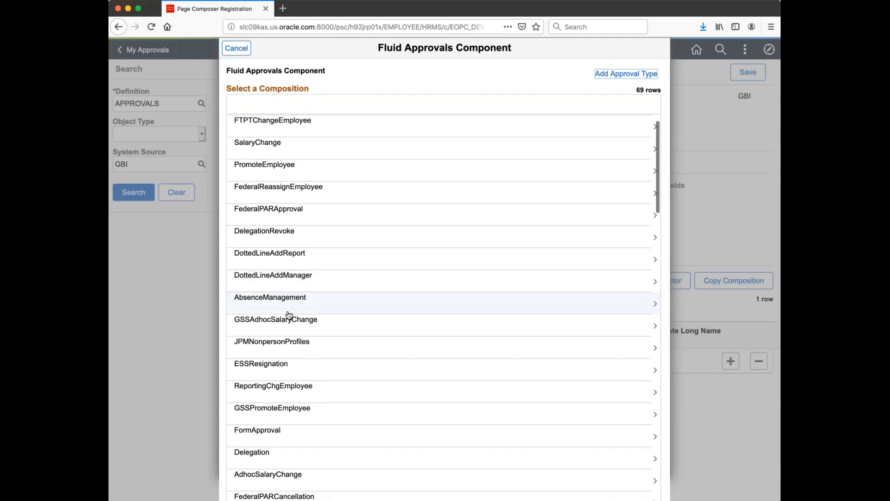
{"action": "left_click", "coordinate": [289, 311]}
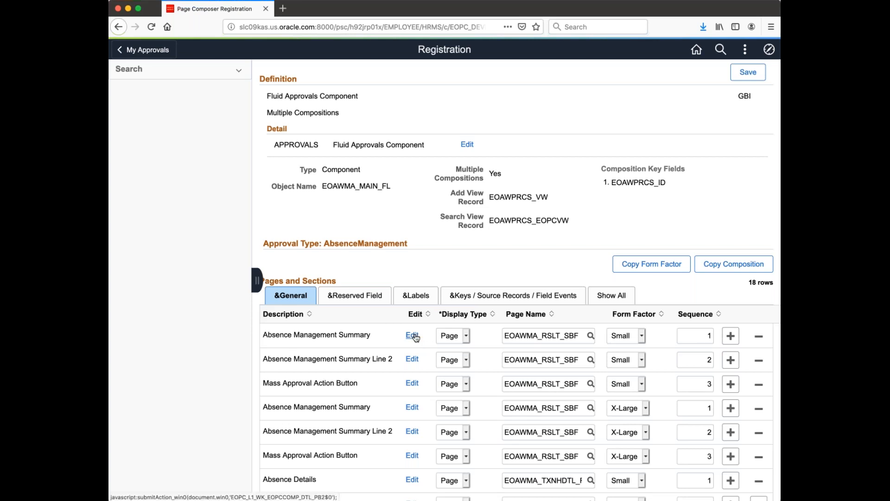
- Inspect the first Absence Management Summary row's display type and form factor
{"action": "left_click", "coordinate": [412, 335]}
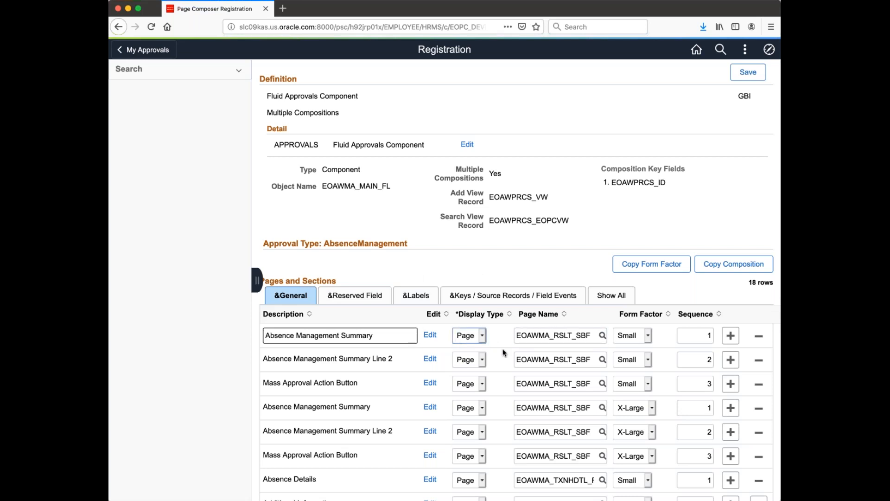
{"action": "left_click", "coordinate": [484, 335]}
{"action": "left_click", "coordinate": [649, 338]}
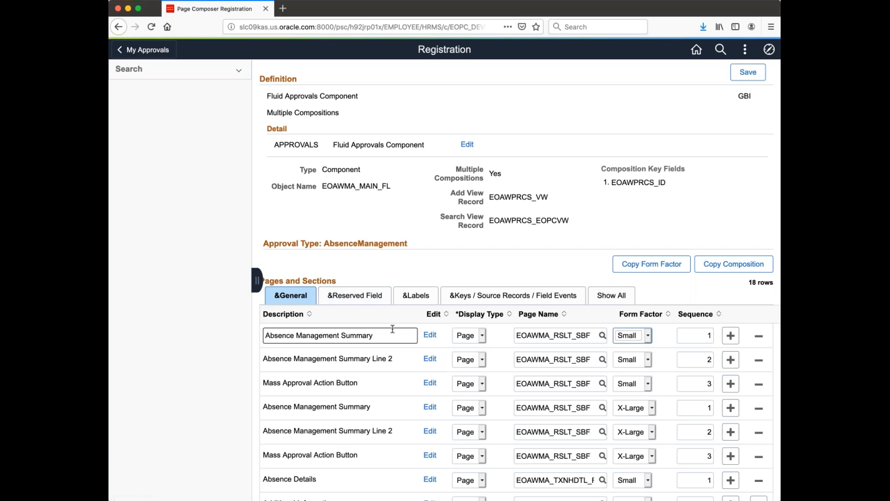
- Review keys, source records and field events, then open Absence Management Summary's source records
{"action": "left_click", "coordinate": [511, 296]}
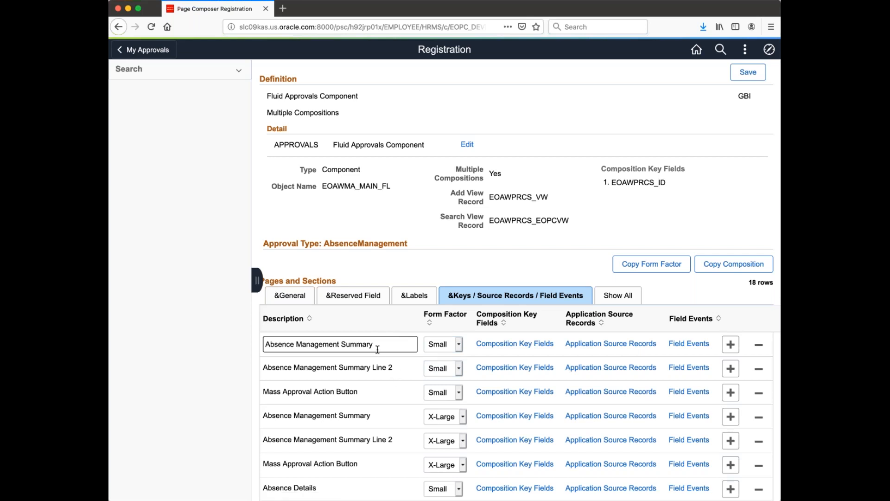
{"action": "scroll", "coordinate": [377, 348], "scroll_direction": "down", "scroll_amount": 3}
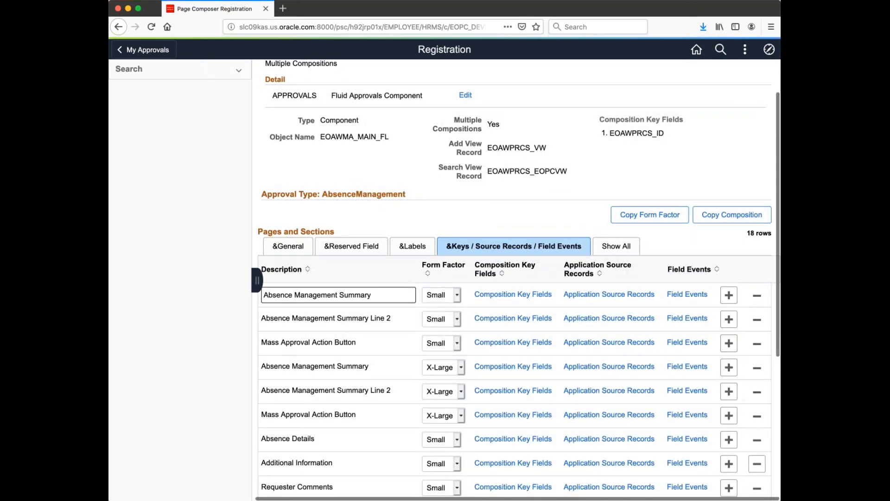
{"action": "left_click", "coordinate": [299, 242]}
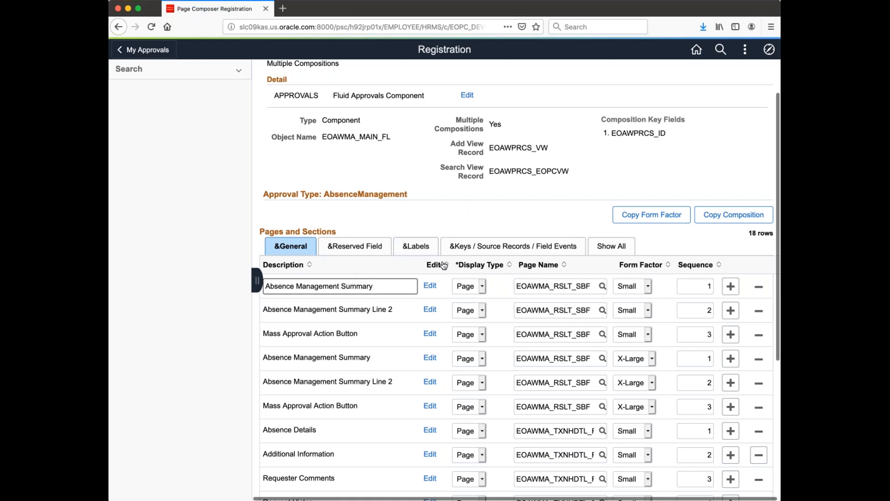
{"action": "left_click", "coordinate": [513, 246]}
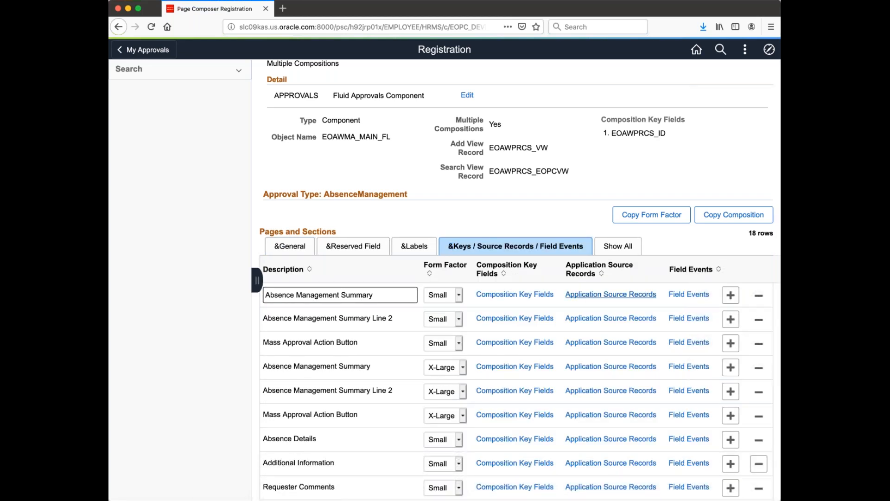
{"action": "left_click", "coordinate": [591, 298]}
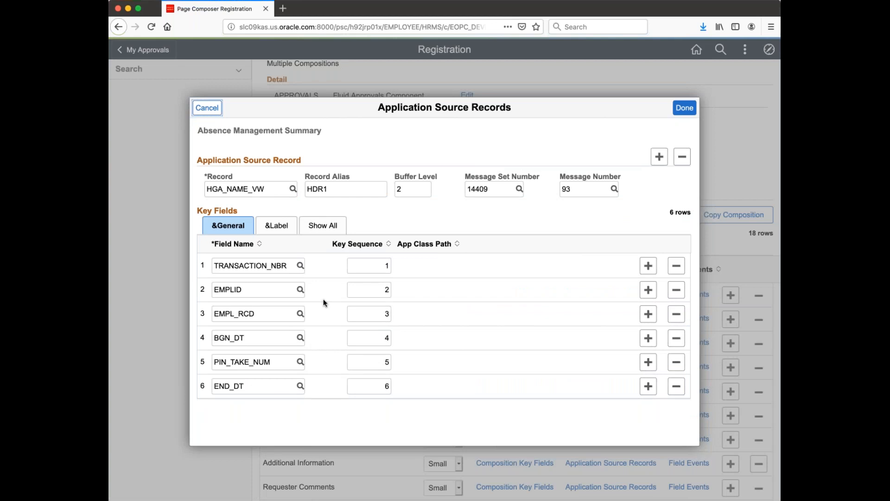
- Inspect the HGA_NAME_VW source record and its HDR1 alias
{"action": "left_click", "coordinate": [341, 190]}
{"action": "left_click", "coordinate": [274, 191]}
{"action": "mouse_move", "coordinate": [274, 190]}
{"action": "left_mouse_down"}
{"action": "mouse_move", "coordinate": [226, 191]}
{"action": "mouse_move", "coordinate": [258, 190]}
{"action": "left_mouse_up"}
{"action": "left_click", "coordinate": [367, 187]}
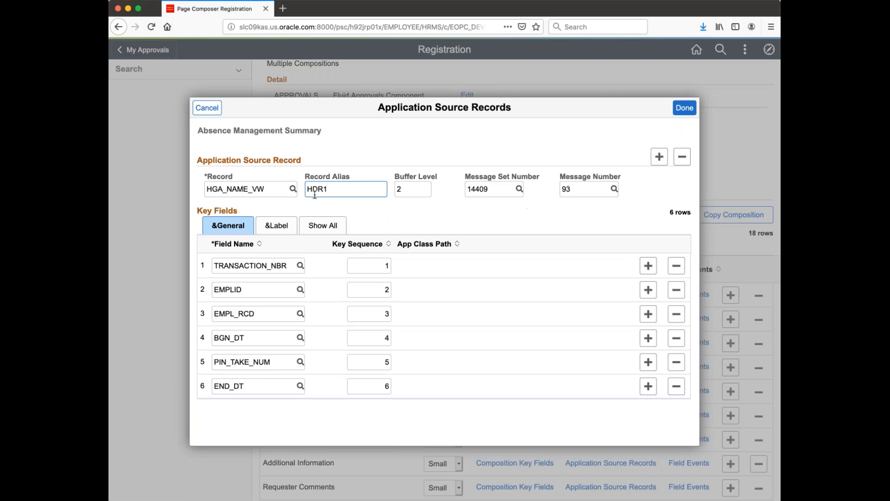
- Check message set 14409 and the key field labels, then add a blank second source record
{"action": "left_click", "coordinate": [493, 187]}
{"action": "left_click", "coordinate": [287, 227]}
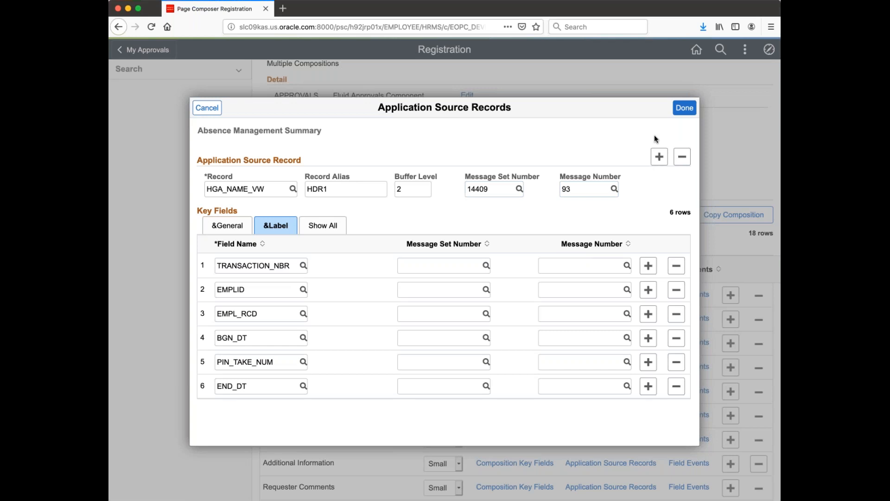
{"action": "left_click", "coordinate": [659, 157]}
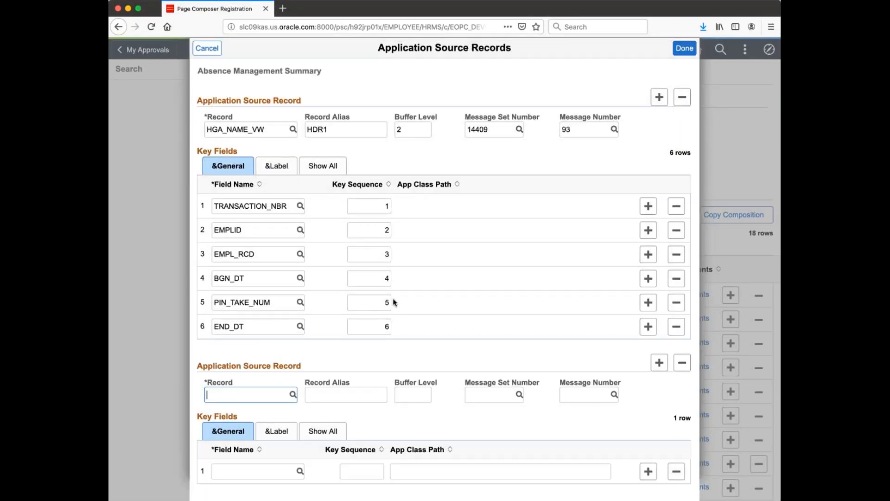
- Draft a second HGA_NAME_VW source record with alias HDR2 and buffer level 2
{"action": "type", "text": "H"}
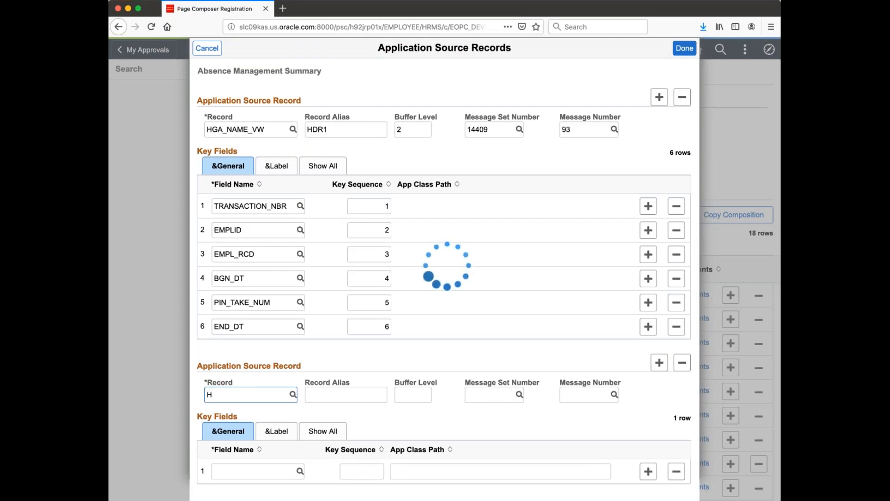
{"action": "type", "text": "GA_NAME"}
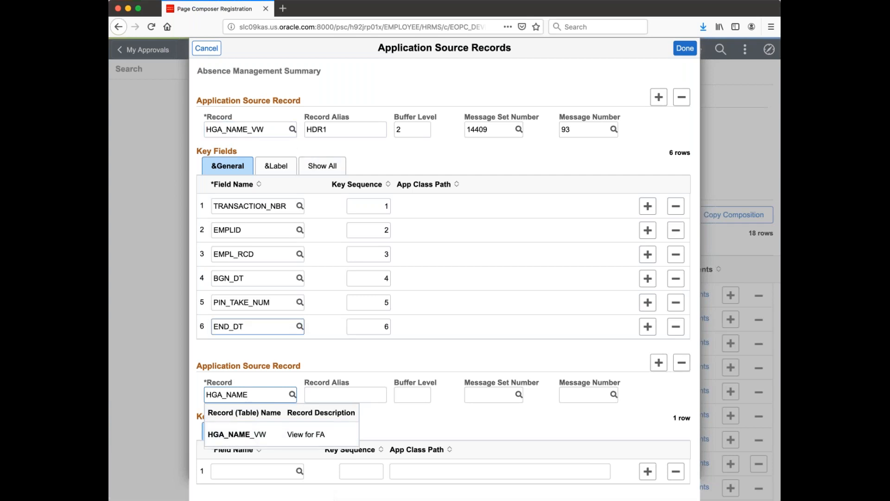
{"action": "left_click", "coordinate": [237, 434]}
{"action": "left_click", "coordinate": [339, 395]}
{"action": "type", "text": "HDR2"}
{"action": "key", "text": "Tab"}
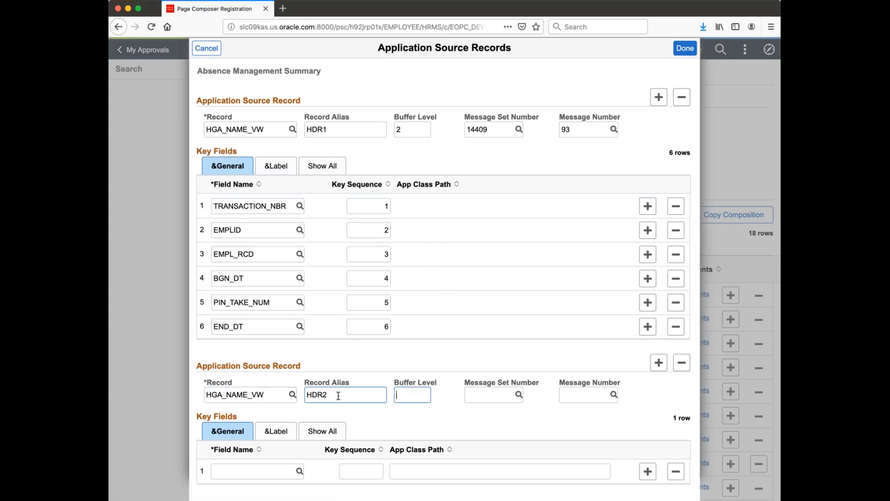
{"action": "type", "text": "2"}
{"action": "key", "text": "Tab"}
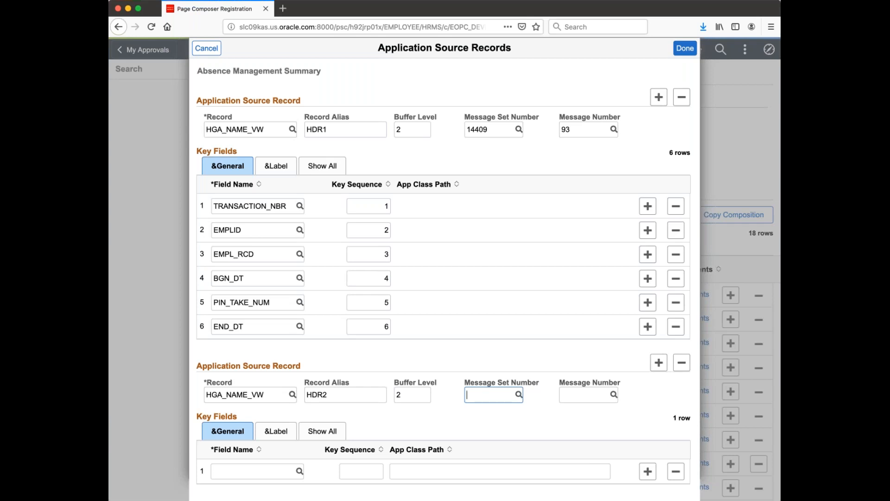
- Change the alias to SMA, then cancel the new source record
{"action": "left_click_drag", "start_coordinate": [330, 395], "coordinate": [283, 393]}
{"action": "left_click", "coordinate": [328, 395]}
{"action": "type", "text": "SMA2"}
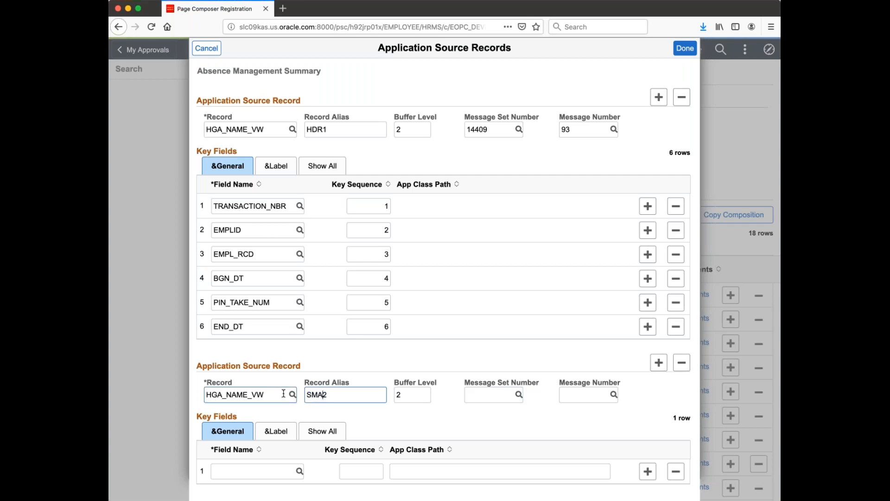
{"action": "key", "text": "Delete"}
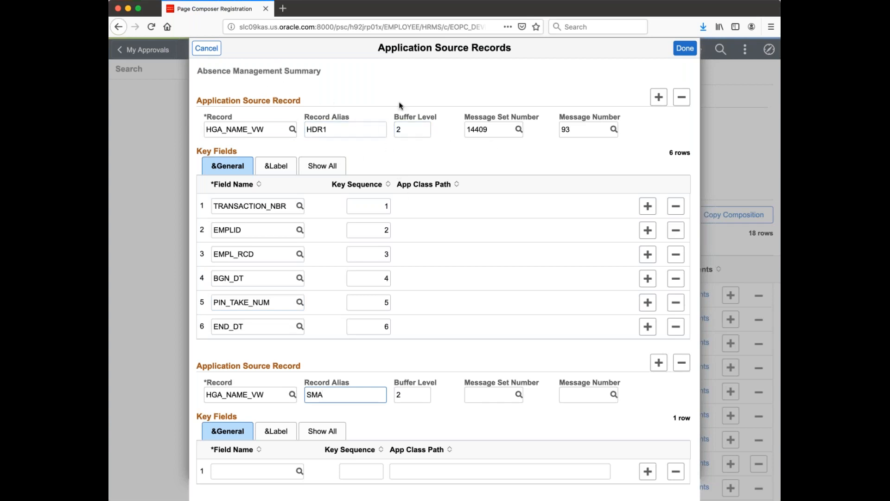
{"action": "left_click", "coordinate": [206, 48]}
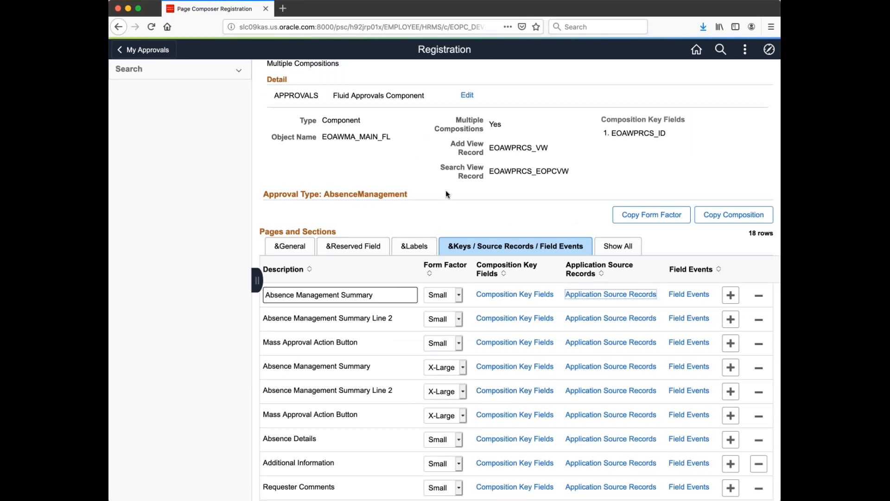
{"action": "scroll", "coordinate": [446, 194], "scroll_direction": "down", "scroll_amount": 1}
{"action": "scroll", "coordinate": [445, 193], "scroll_direction": "down", "scroll_amount": 4}
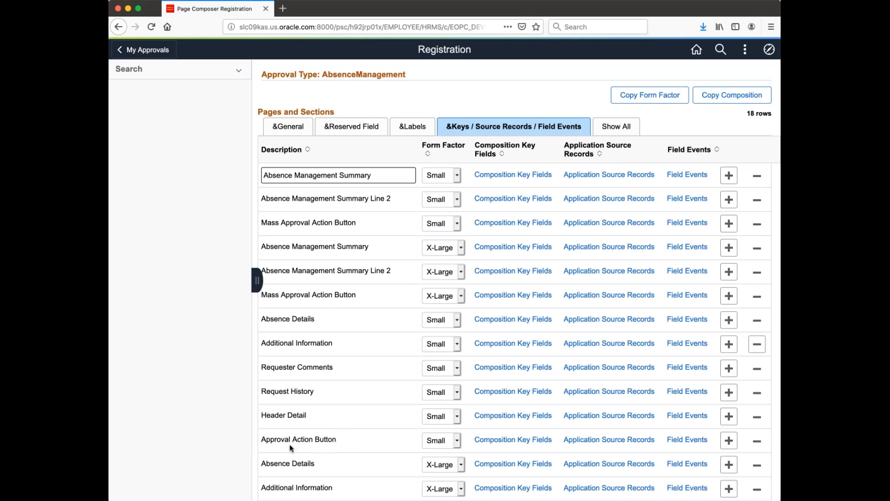
{"action": "left_click_drag", "start_coordinate": [279, 443], "coordinate": [276, 440]}
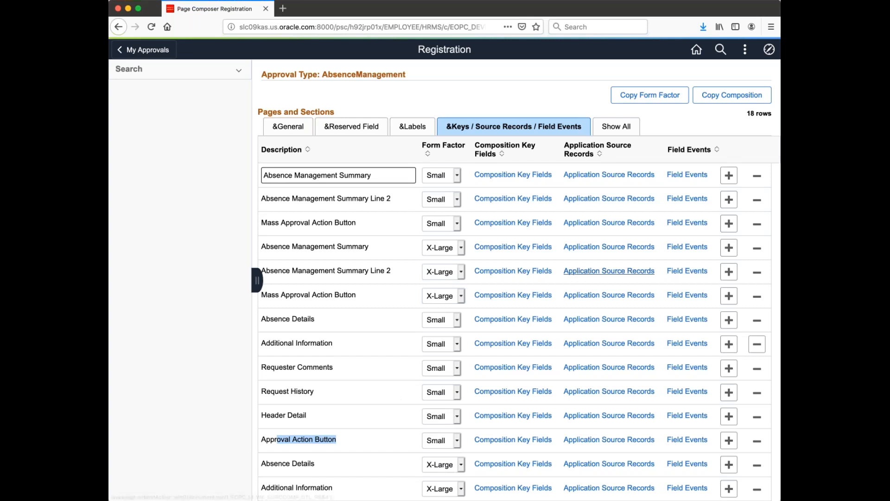
- Open the Mass Approval Action Button's source records and show all key field columns for EOAW_ACTPB0_WK
{"action": "left_click", "coordinate": [608, 295]}
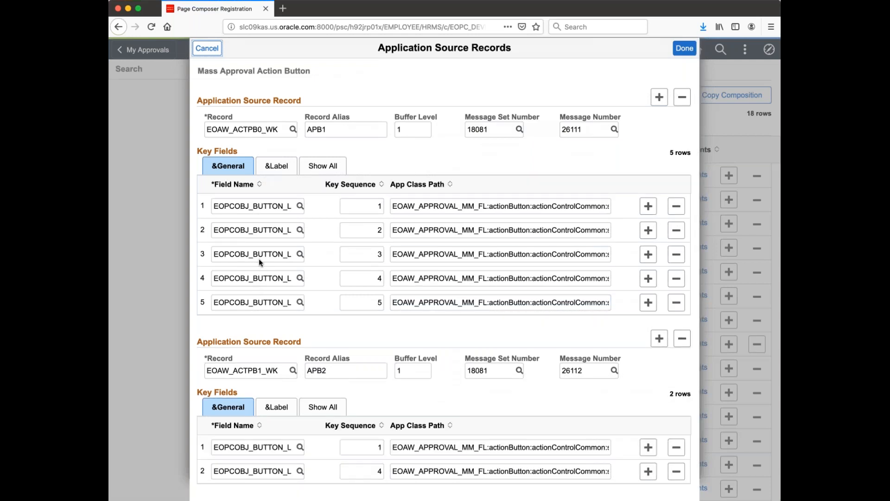
{"action": "left_click_drag", "start_coordinate": [284, 130], "coordinate": [207, 128]}
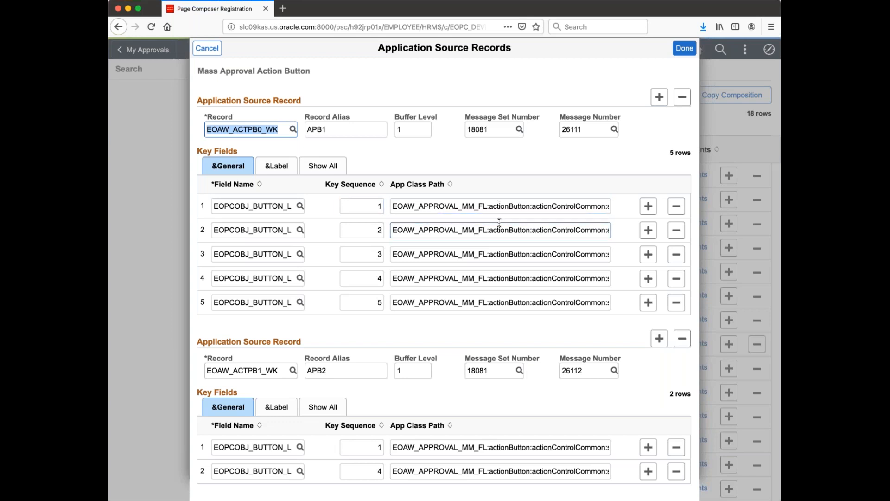
{"action": "left_click", "coordinate": [280, 170]}
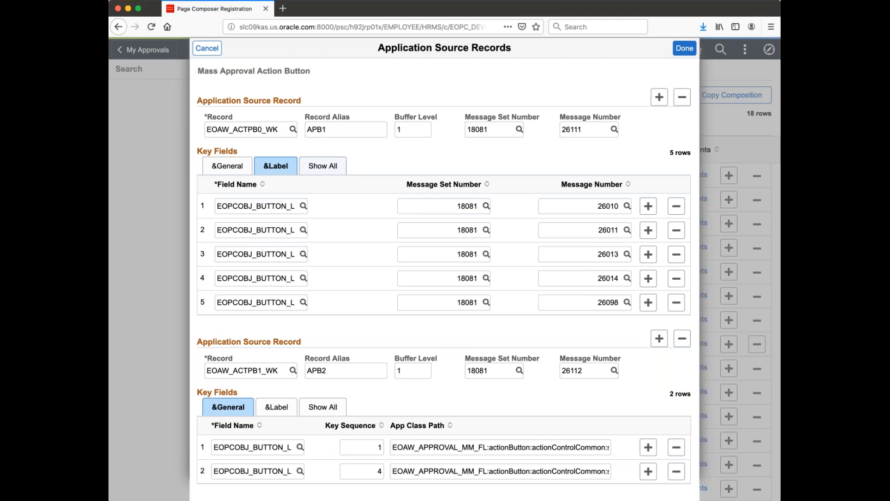
{"action": "left_click", "coordinate": [323, 165]}
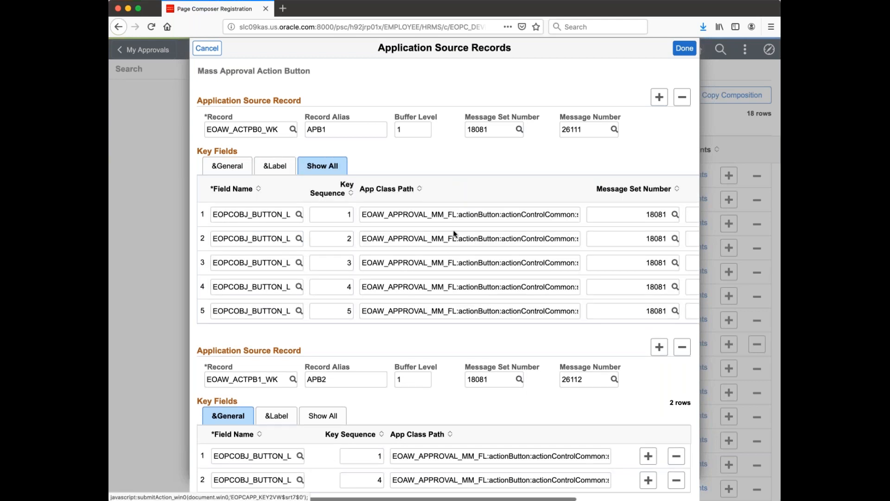
- Inspect both records' app class paths, then close the source records unchanged
{"action": "left_click", "coordinate": [540, 214]}
{"action": "key", "text": "End"}
{"action": "key", "text": "Right"}
{"action": "key", "text": "Right"}
{"action": "key", "text": "Right"}
{"action": "key", "text": "Right"}
{"action": "key", "text": "Right"}
{"action": "key", "text": "Right"}
{"action": "key", "text": "Right"}
{"action": "key", "text": "Right"}
{"action": "key", "text": "Right"}
{"action": "key", "text": "Right"}
{"action": "key", "text": "Right"}
{"action": "key", "text": "Right"}
{"action": "key", "text": "Right"}
{"action": "key", "text": "Right"}
{"action": "key", "text": "Right"}
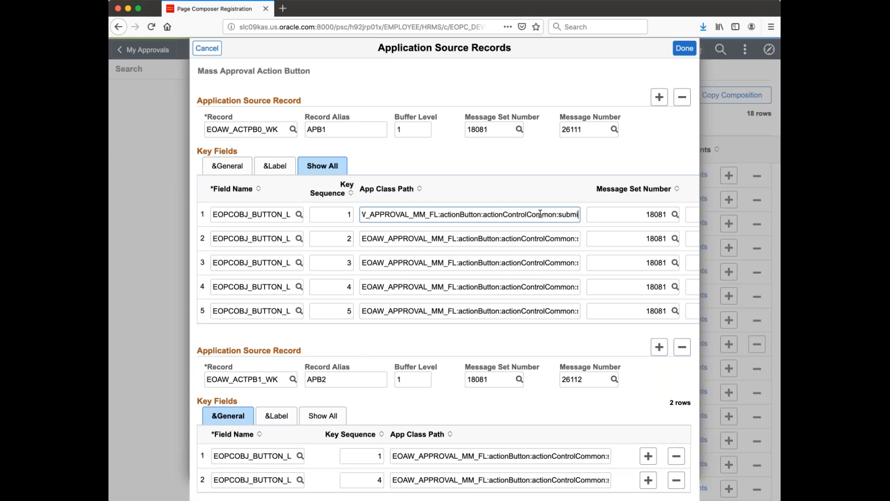
{"action": "left_click", "coordinate": [561, 239]}
{"action": "key", "text": "Right"}
{"action": "key", "text": "Right"}
{"action": "key", "text": "Right"}
{"action": "key", "text": "Right"}
{"action": "key", "text": "Right"}
{"action": "key", "text": "Right"}
{"action": "key", "text": "Right"}
{"action": "key", "text": "Right"}
{"action": "key", "text": "Right"}
{"action": "key", "text": "Right"}
{"action": "key", "text": "Right"}
{"action": "key", "text": "Right"}
{"action": "key", "text": "Right"}
{"action": "key", "text": "Right"}
{"action": "key", "text": "Right"}
{"action": "key", "text": "Right"}
{"action": "key", "text": "Right"}
{"action": "key", "text": "Right"}
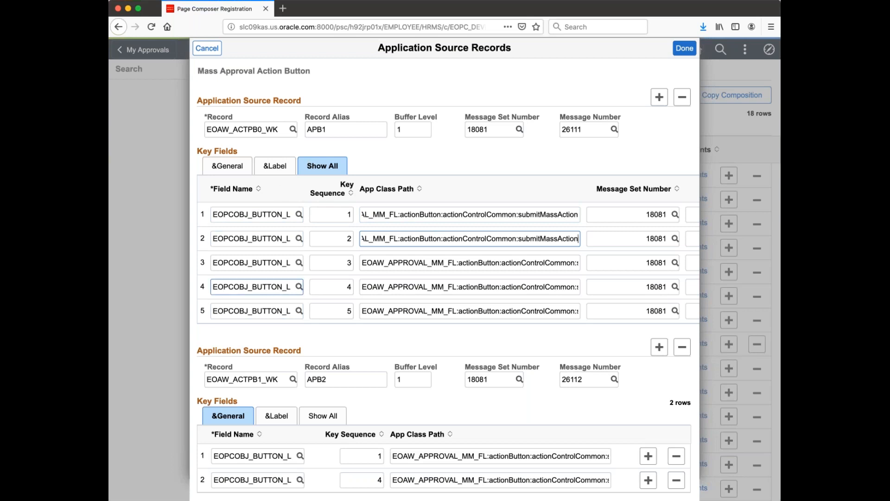
{"action": "scroll", "coordinate": [258, 480], "scroll_direction": "right", "scroll_amount": 1}
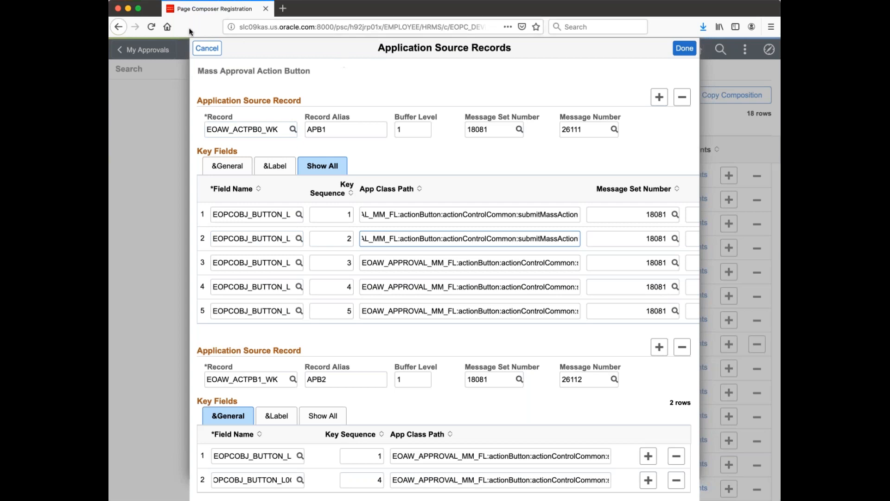
{"action": "left_click", "coordinate": [215, 50]}
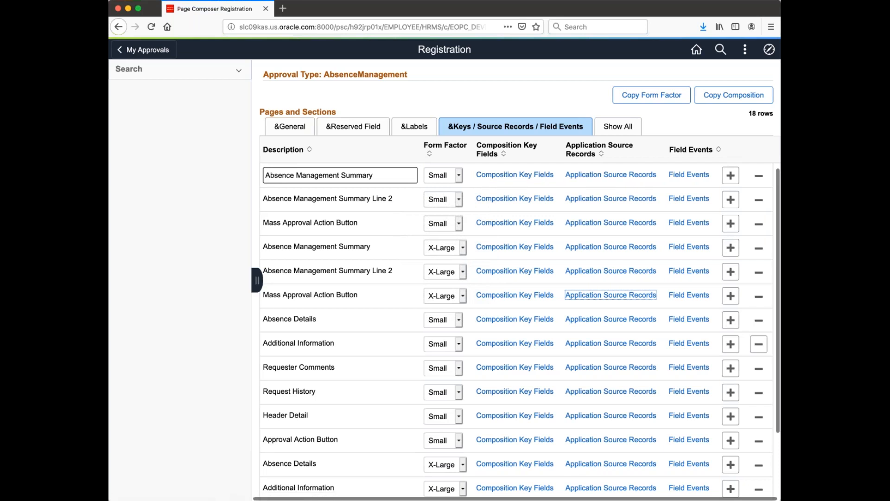
{"action": "scroll", "coordinate": [519, 283], "scroll_direction": "down", "scroll_amount": 1}
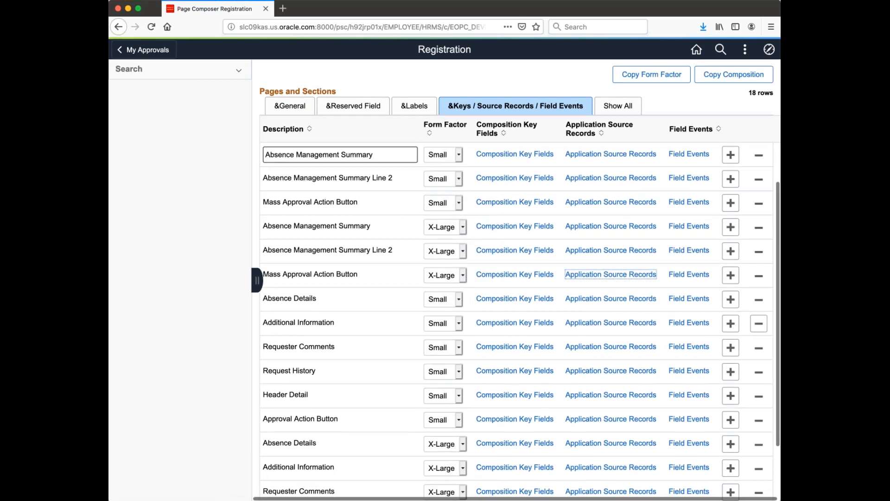
{"action": "scroll", "coordinate": [514, 278], "scroll_direction": "down", "scroll_amount": 4}
{"action": "scroll", "coordinate": [514, 278], "scroll_direction": "up", "scroll_amount": 10}
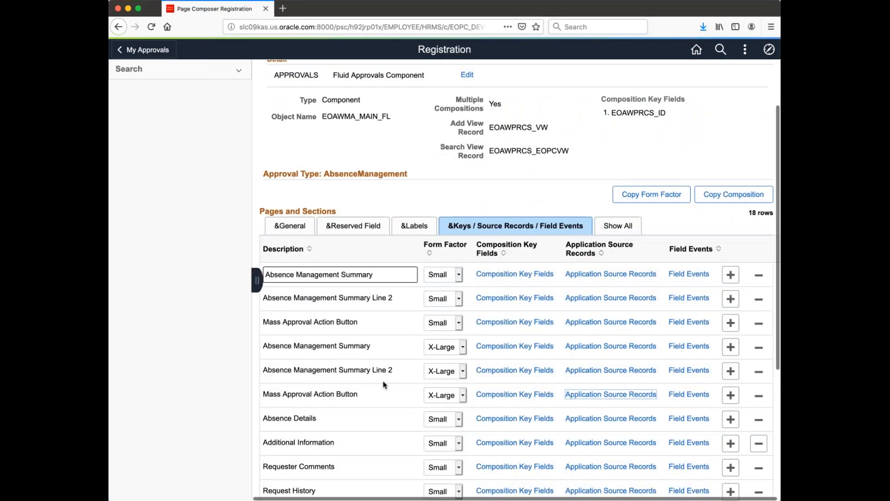
{"action": "scroll", "coordinate": [383, 384], "scroll_direction": "down", "scroll_amount": 1}
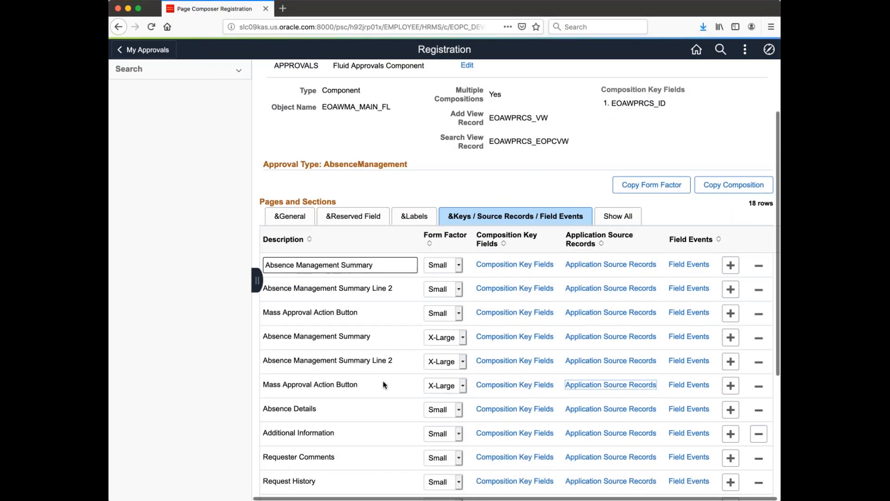
{"action": "scroll", "coordinate": [383, 385], "scroll_direction": "down", "scroll_amount": 8}
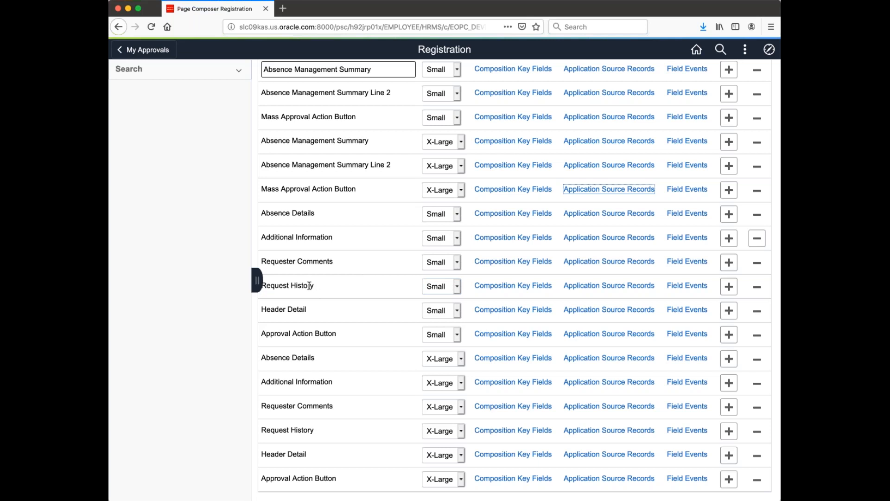
{"action": "left_click", "coordinate": [590, 263]}
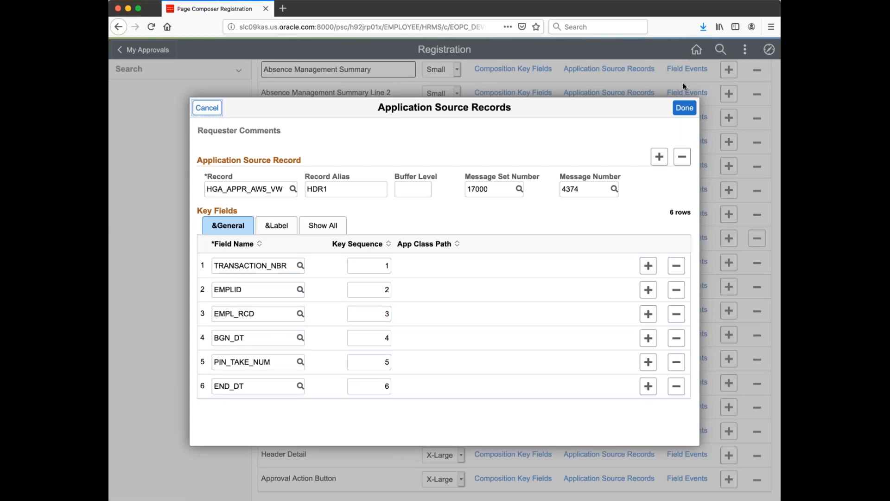
{"action": "left_click", "coordinate": [684, 109]}
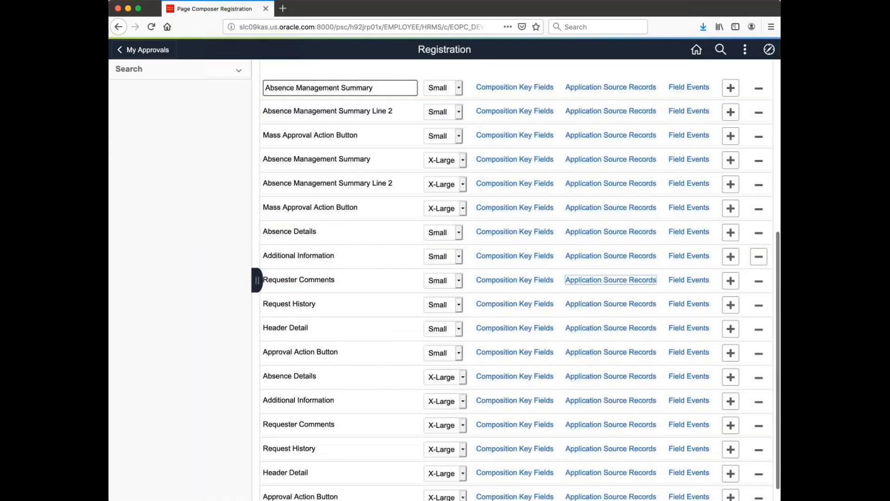
{"action": "scroll", "coordinate": [461, 120], "scroll_direction": "down", "scroll_amount": 2}
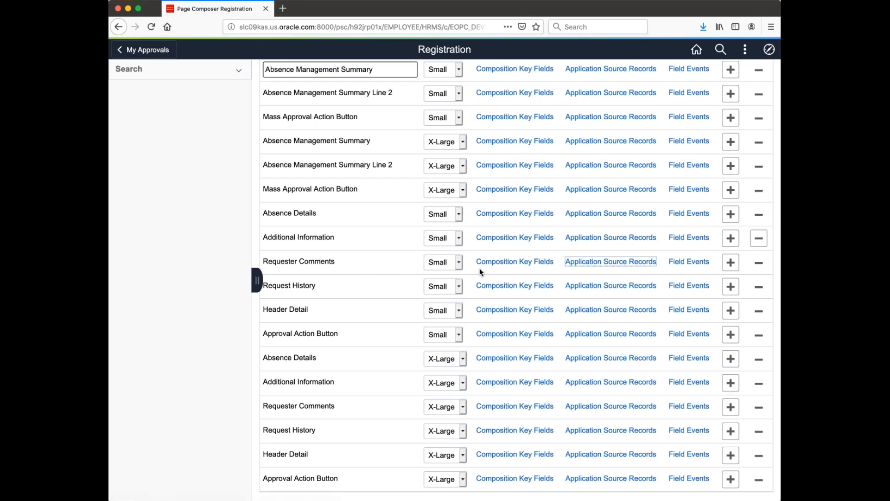
{"action": "scroll", "coordinate": [480, 272], "scroll_direction": "up", "scroll_amount": 5}
{"action": "scroll", "coordinate": [480, 272], "scroll_direction": "up", "scroll_amount": 2}
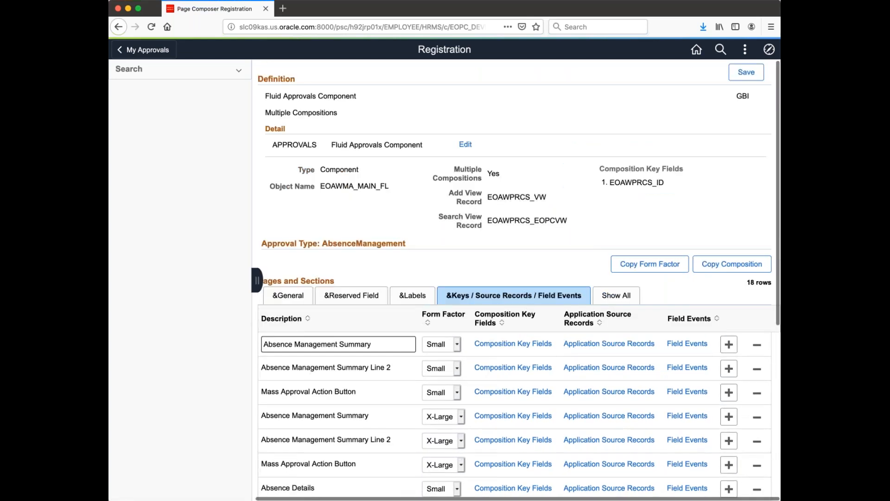
- Show the Registration sections' reserved fields, such as OBJ0000006 for EOPCOBJ_L2ROW, instead of labels
{"action": "left_click", "coordinate": [409, 299]}
{"action": "scroll", "coordinate": [473, 335], "scroll_direction": "down", "scroll_amount": 3}
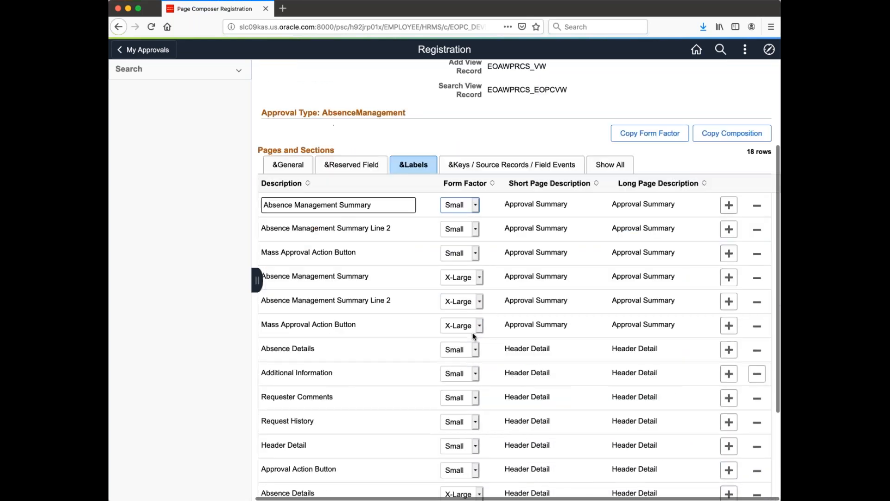
{"action": "scroll", "coordinate": [473, 335], "scroll_direction": "down", "scroll_amount": 3}
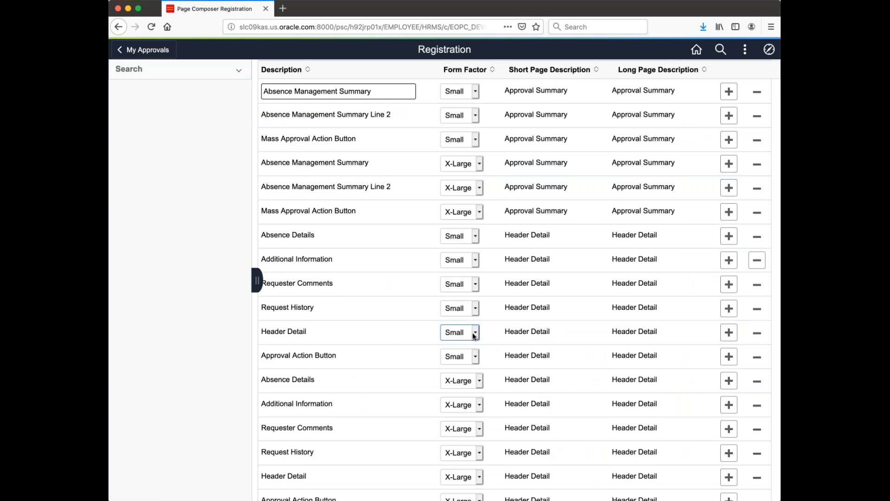
{"action": "scroll", "coordinate": [472, 335], "scroll_direction": "up", "scroll_amount": 2}
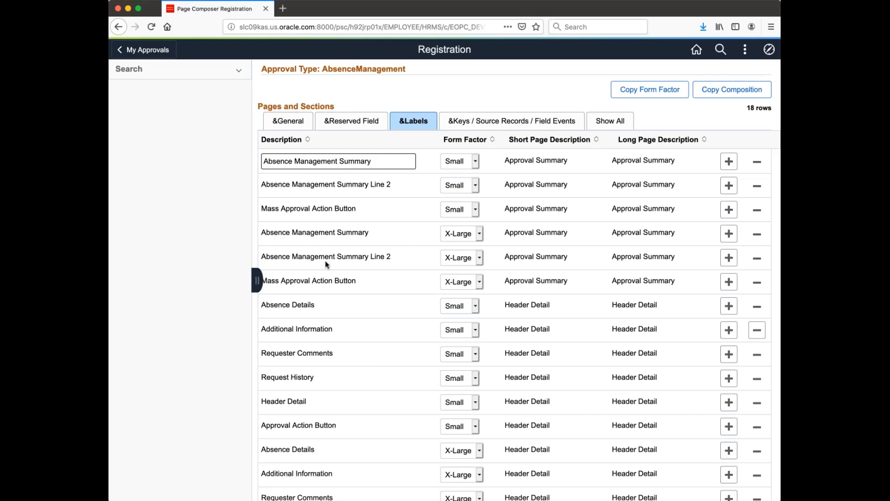
{"action": "left_click", "coordinate": [341, 121]}
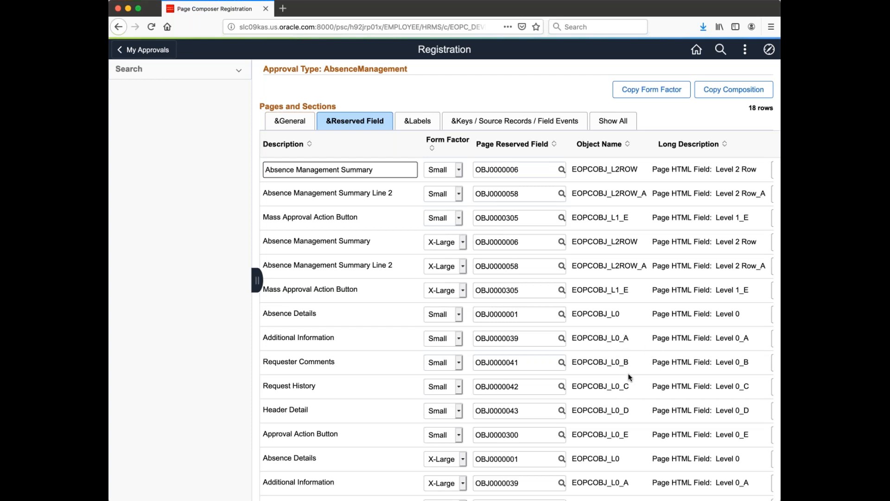
{"action": "scroll", "coordinate": [630, 377], "scroll_direction": "down", "scroll_amount": 3}
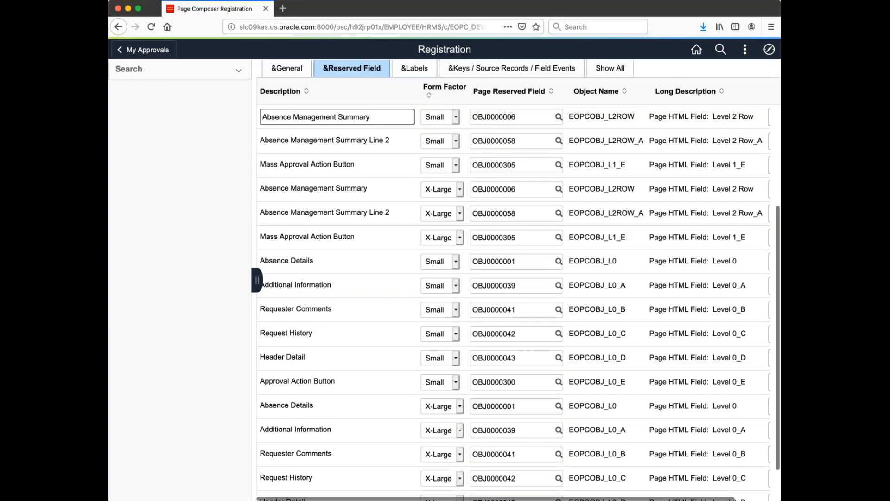
{"action": "scroll", "coordinate": [514, 278], "scroll_direction": "down", "scroll_amount": 1}
{"action": "scroll", "coordinate": [515, 278], "scroll_direction": "up", "scroll_amount": 3}
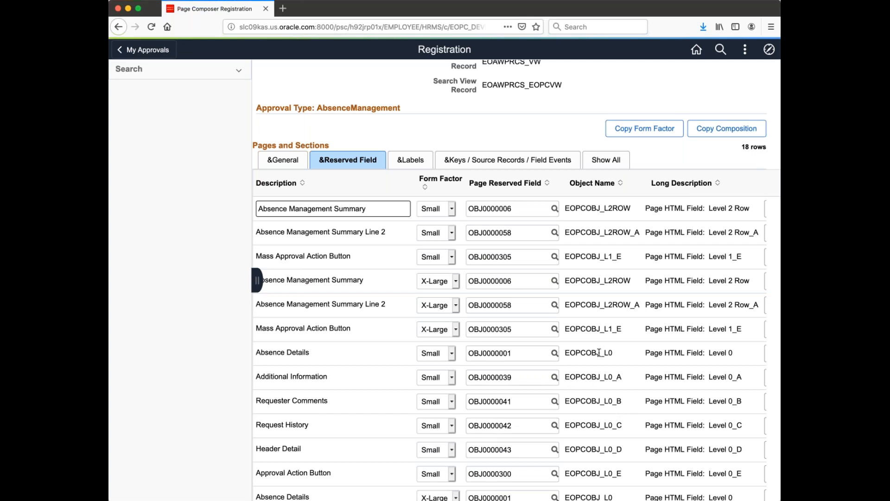
{"action": "scroll", "coordinate": [599, 352], "scroll_direction": "down", "scroll_amount": 3}
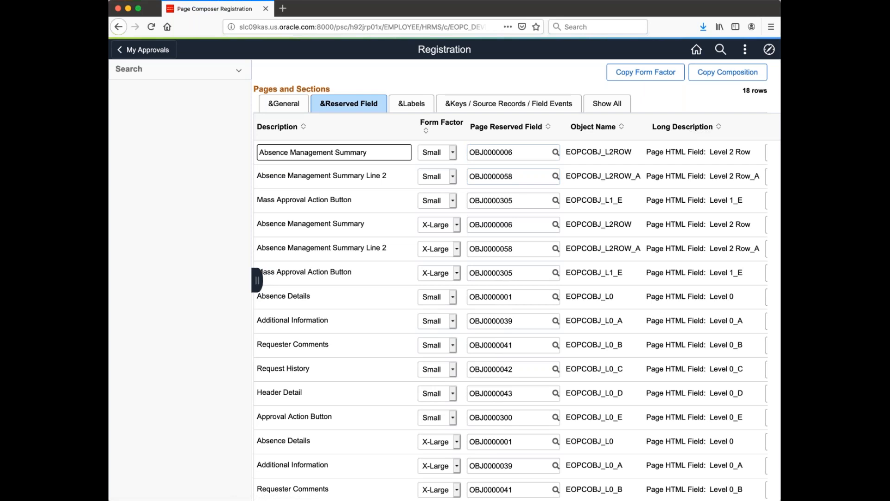
{"action": "scroll", "coordinate": [515, 278], "scroll_direction": "up", "scroll_amount": 4}
{"action": "scroll", "coordinate": [514, 278], "scroll_direction": "up", "scroll_amount": 3}
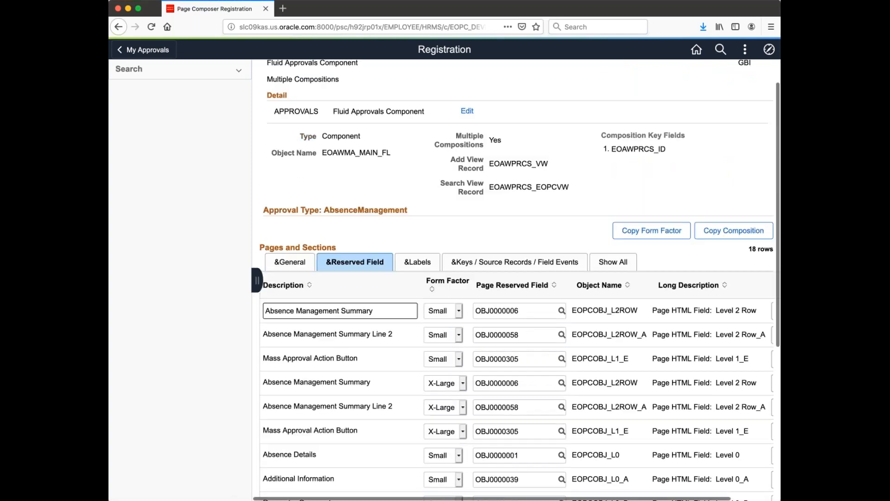
{"action": "scroll", "coordinate": [519, 278], "scroll_direction": "up", "scroll_amount": 2}
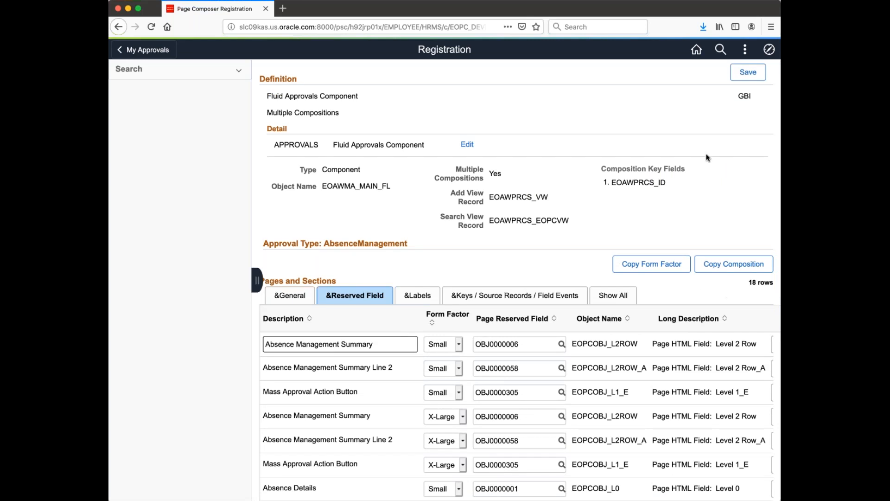
- Leave the Registration page for My Approvals, discarding the unsaved changes
{"action": "left_click", "coordinate": [149, 52]}
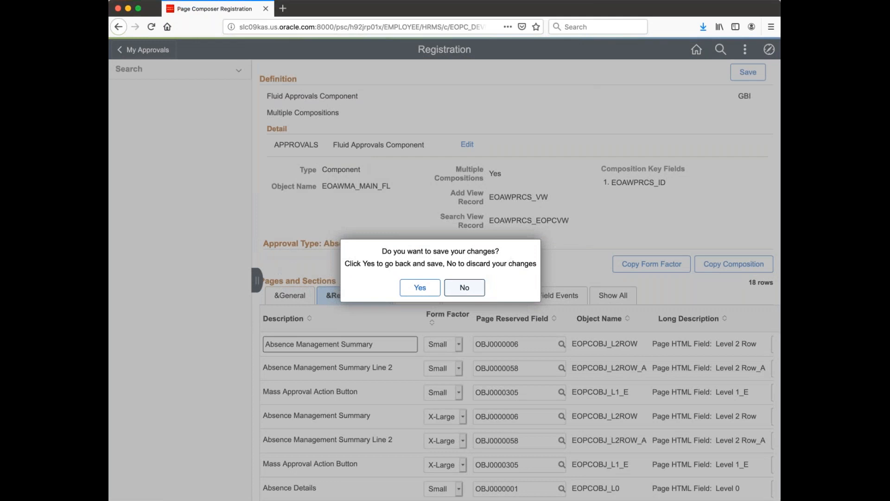
{"action": "left_click", "coordinate": [465, 287]}
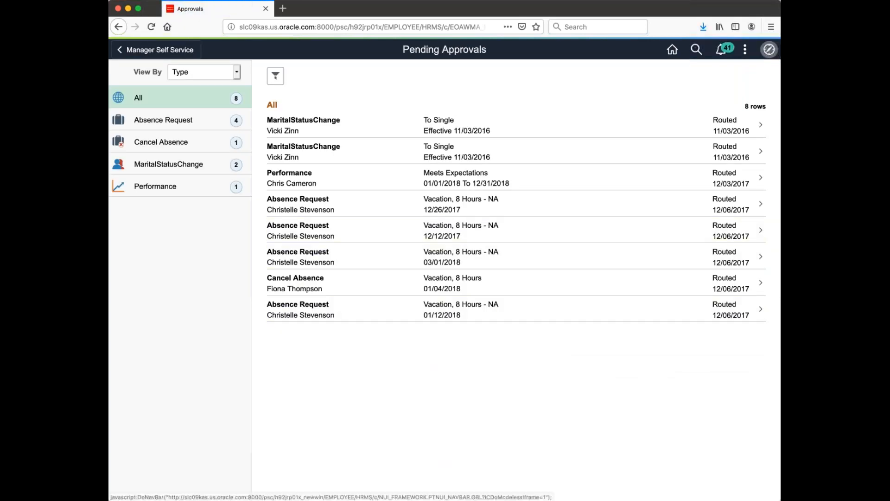
- Go through the NavBar's Enterprise Components to Page Composer and enter 'Appro' as the Definition
{"action": "left_click", "coordinate": [769, 50]}
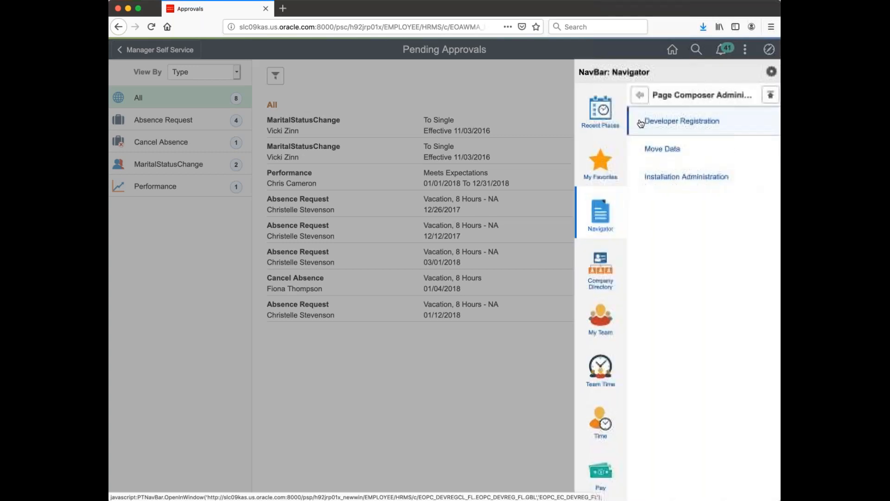
{"action": "left_click", "coordinate": [638, 101]}
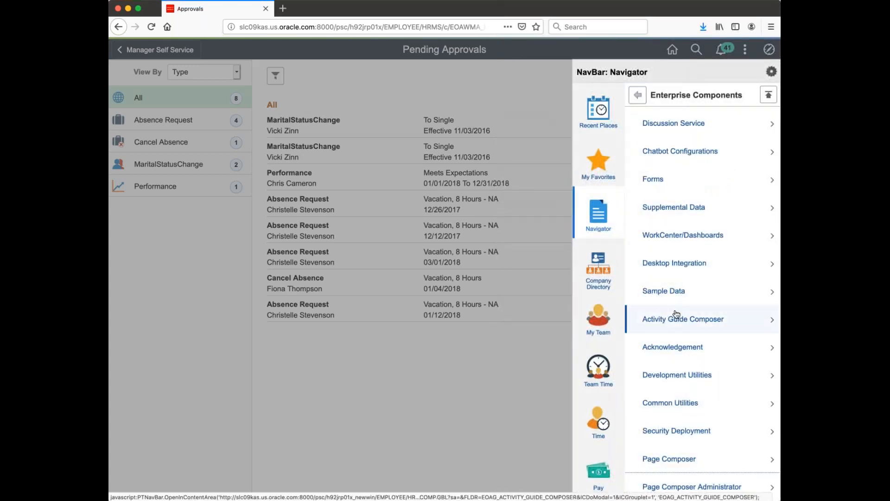
{"action": "left_click", "coordinate": [668, 458]}
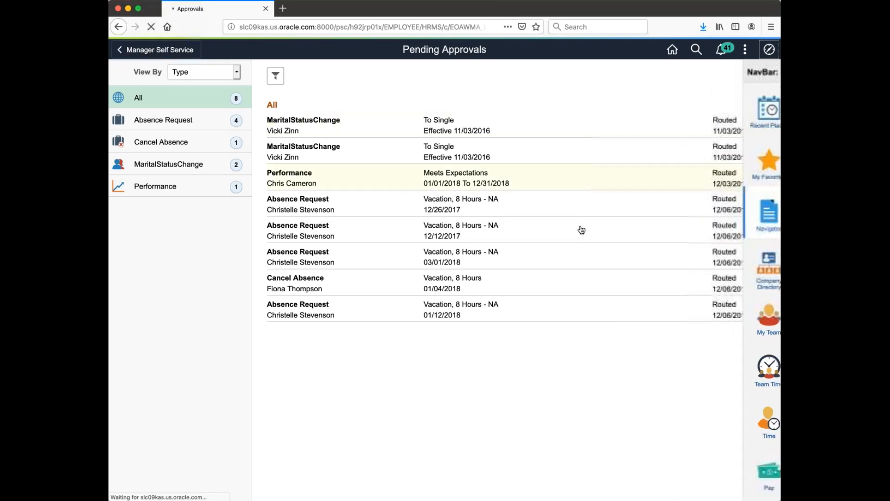
{"action": "type", "text": "Appro"}
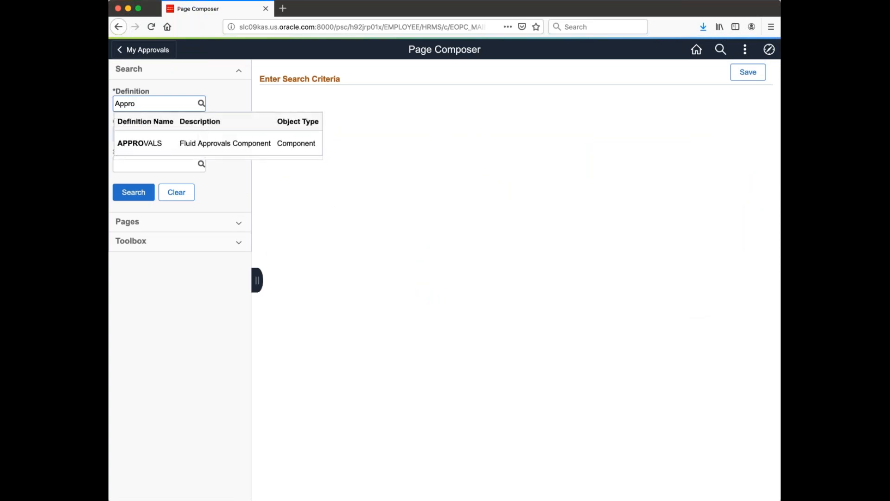
- Search for the APPROVALS definition and open its AbsenceManagement composition
{"action": "left_click", "coordinate": [125, 140]}
{"action": "left_click", "coordinate": [142, 191]}
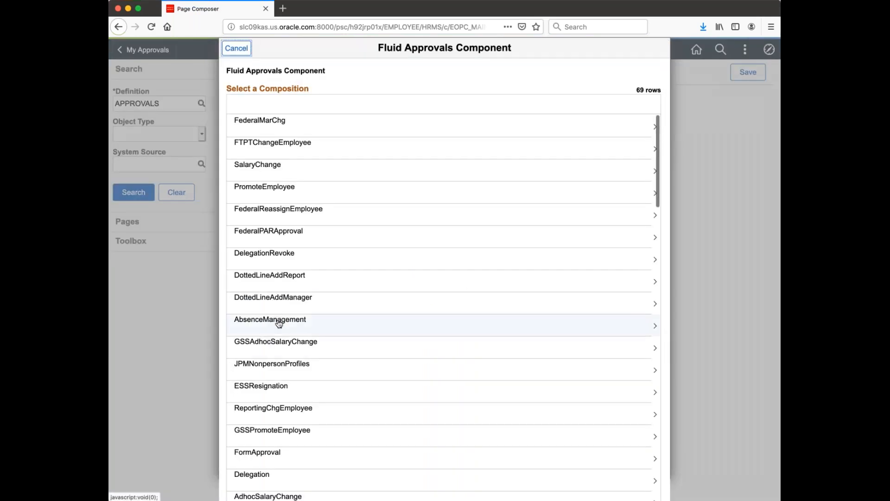
{"action": "left_click", "coordinate": [276, 323]}
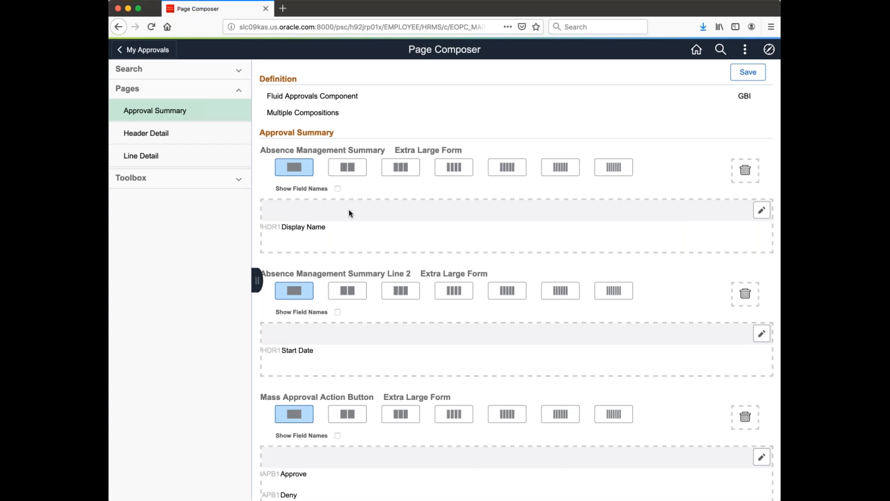
- Open the Header Detail page layout in Page Composer
{"action": "left_click", "coordinate": [167, 138]}
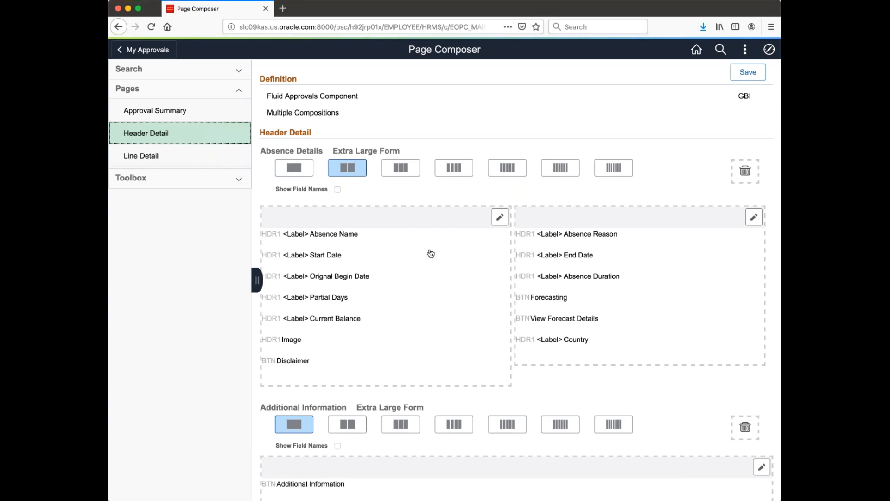
- Switch Absence Details to three columns, delete Country, and check column 1's label settings
{"action": "left_click", "coordinate": [392, 168]}
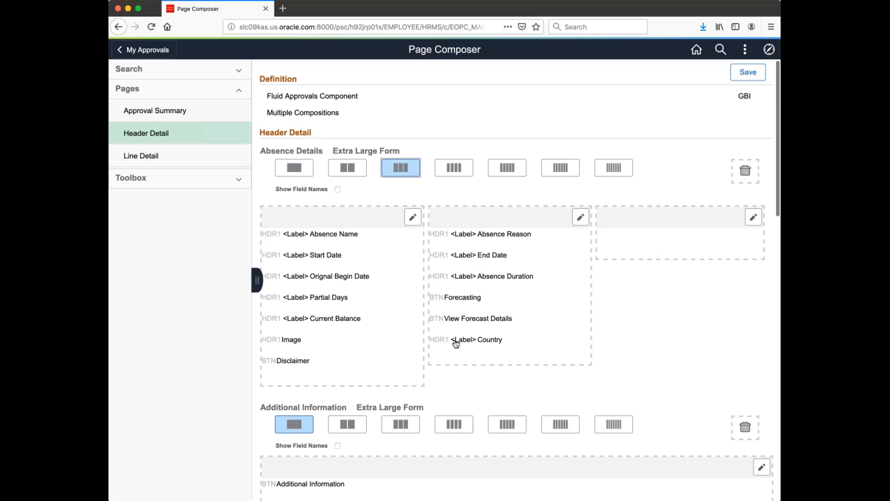
{"action": "left_click_drag", "start_coordinate": [480, 339], "coordinate": [745, 173]}
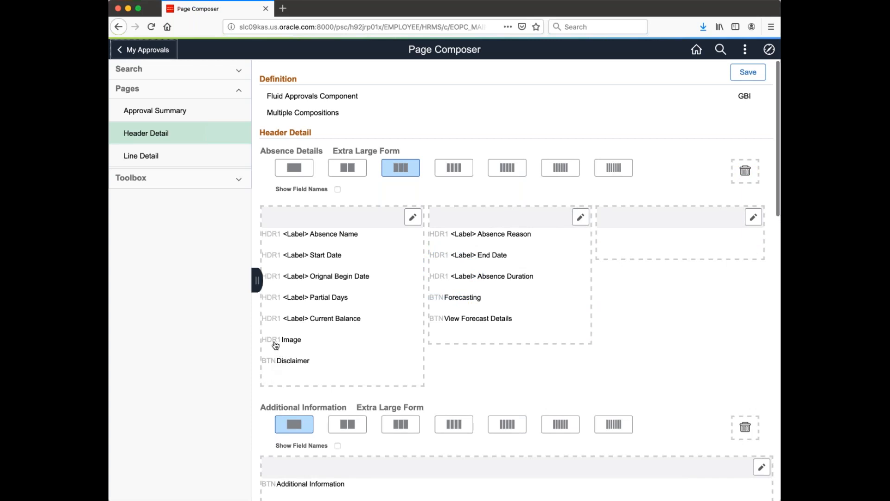
{"action": "left_click", "coordinate": [412, 217]}
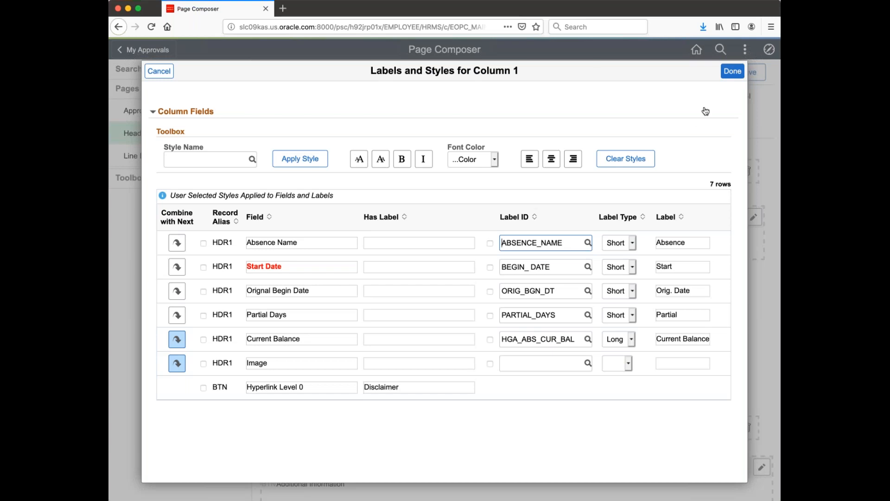
{"action": "left_click", "coordinate": [736, 74]}
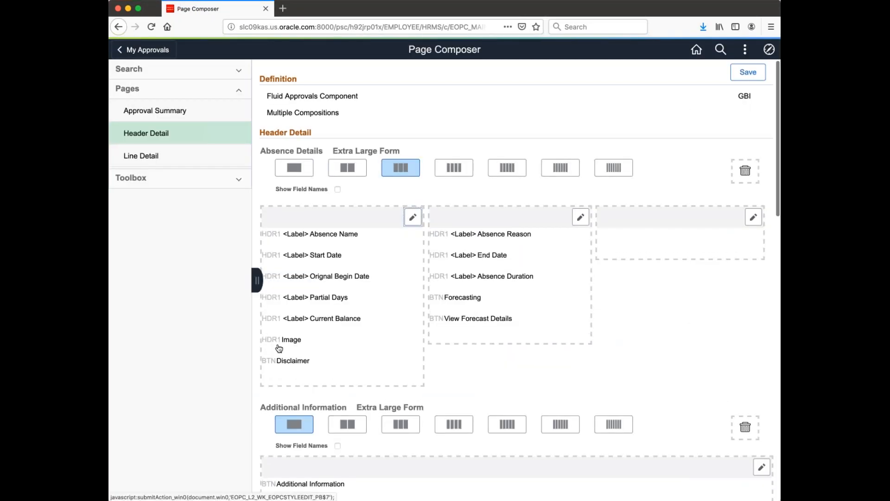
- Delete the Image and Disclaimer fields from the first Absence Details column and expand the Toolbox
{"action": "mouse_move", "coordinate": [279, 348]}
{"action": "left_mouse_down"}
{"action": "mouse_move", "coordinate": [613, 256]}
{"action": "mouse_move", "coordinate": [616, 237]}
{"action": "left_mouse_up"}
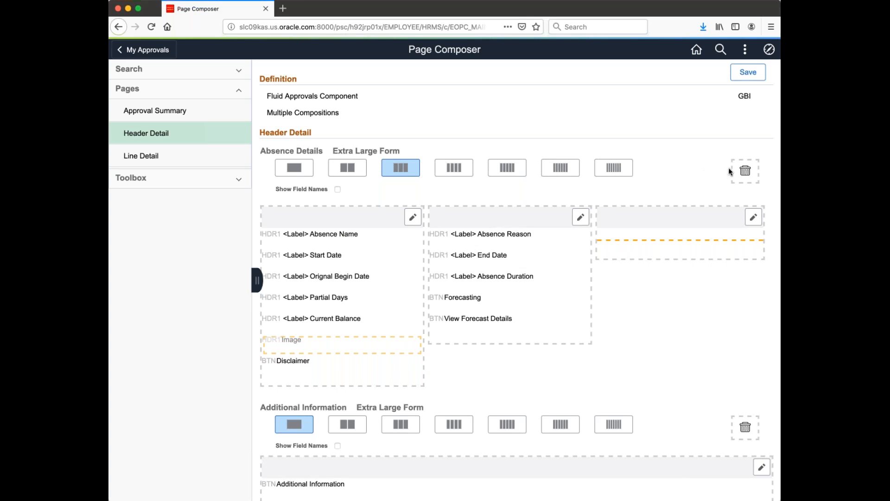
{"action": "left_click_drag", "start_coordinate": [289, 345], "coordinate": [735, 169]}
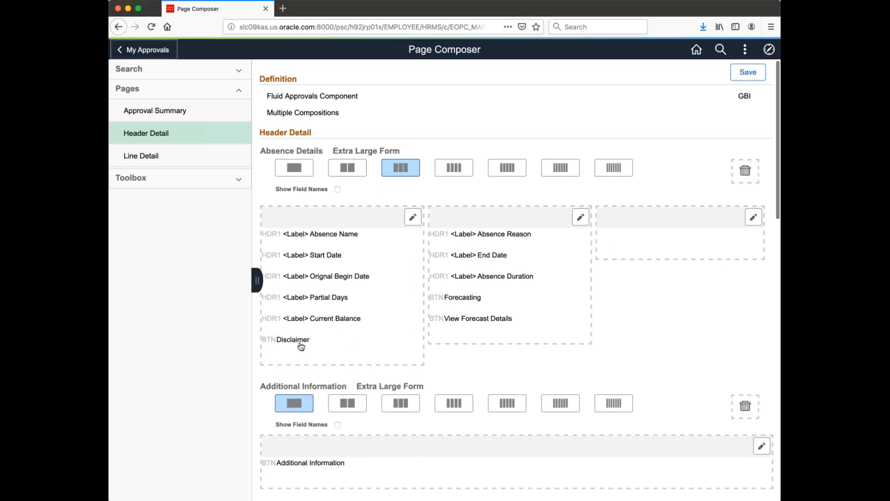
{"action": "left_click_drag", "start_coordinate": [301, 346], "coordinate": [684, 170]}
{"action": "left_click_drag", "start_coordinate": [741, 174], "coordinate": [744, 172]}
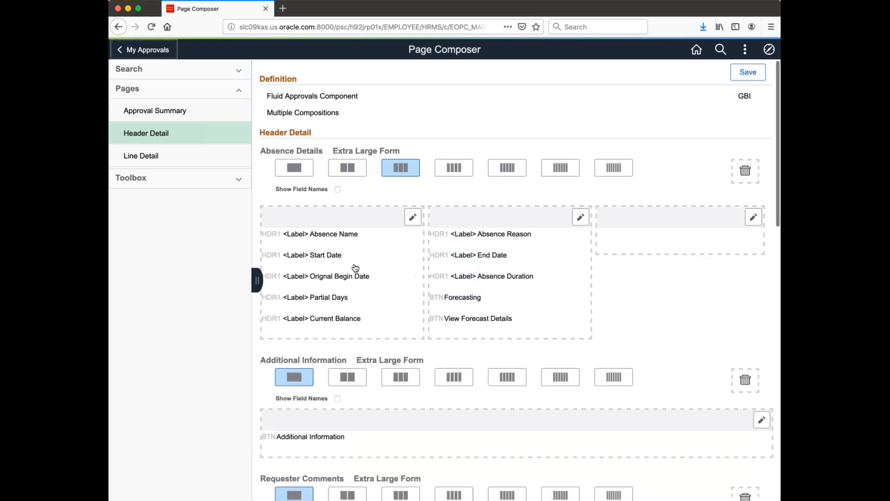
{"action": "mouse_move", "coordinate": [325, 318]}
{"action": "left_mouse_down"}
{"action": "mouse_move", "coordinate": [333, 256]}
{"action": "mouse_move", "coordinate": [334, 319]}
{"action": "left_mouse_up"}
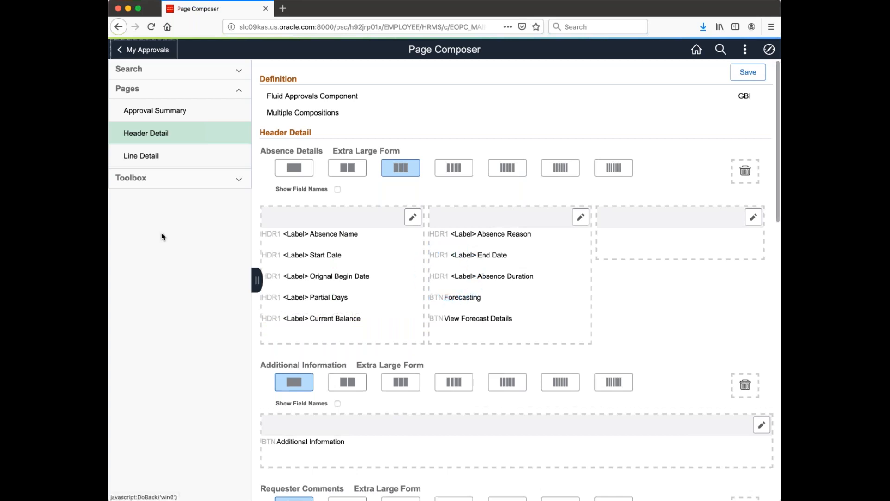
{"action": "left_click", "coordinate": [157, 185]}
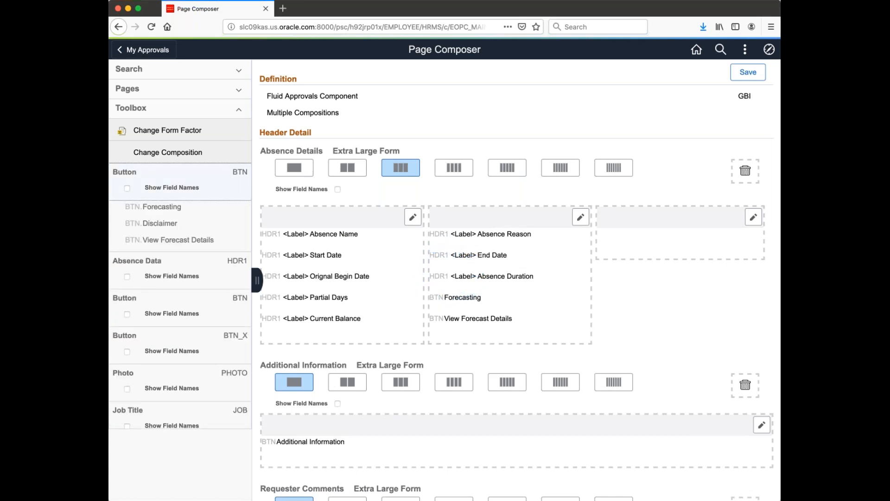
- Drag HDR1.Image from the Toolbox field list into the empty third Absence Details column
{"action": "left_click", "coordinate": [173, 198]}
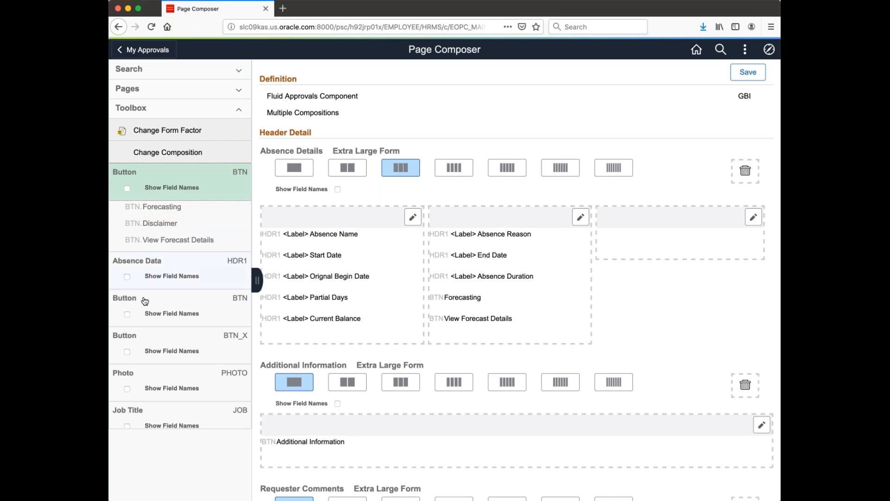
{"action": "left_click", "coordinate": [147, 270]}
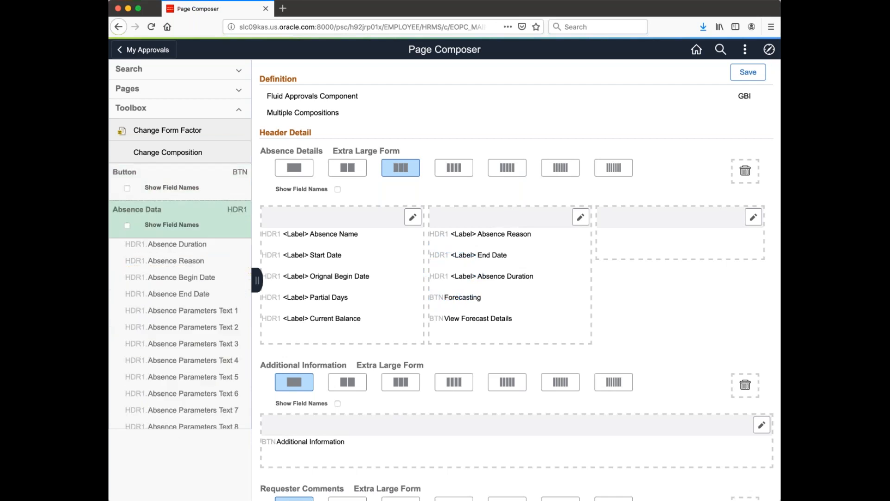
{"action": "scroll", "coordinate": [195, 281], "scroll_direction": "down", "scroll_amount": 2}
{"action": "scroll", "coordinate": [180, 278], "scroll_direction": "down", "scroll_amount": 5}
{"action": "scroll", "coordinate": [184, 278], "scroll_direction": "down", "scroll_amount": 2}
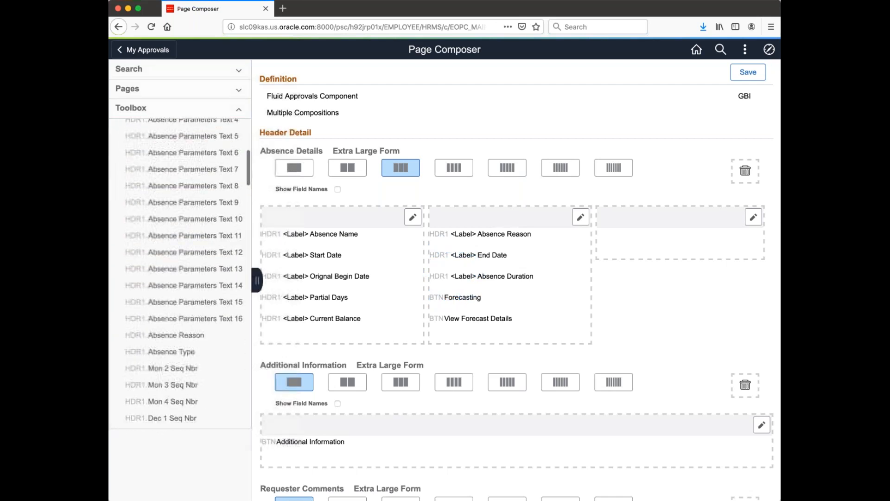
{"action": "scroll", "coordinate": [183, 278], "scroll_direction": "down", "scroll_amount": 10}
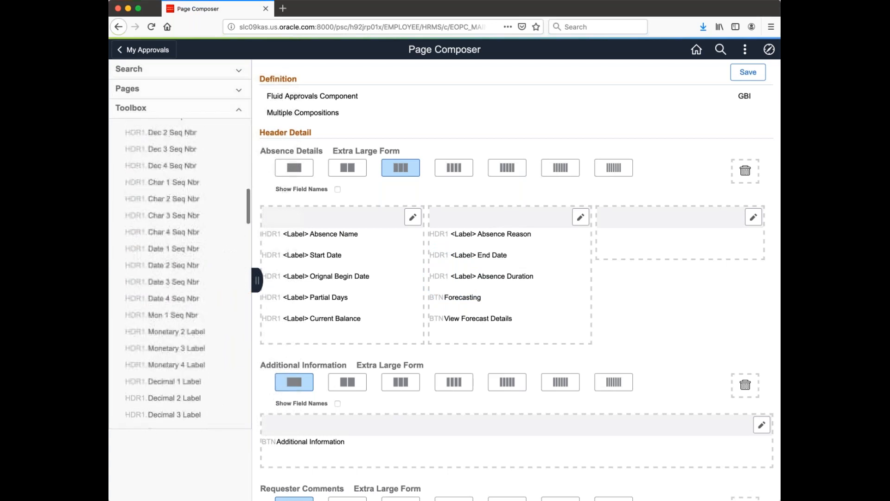
{"action": "scroll", "coordinate": [185, 315], "scroll_direction": "down", "scroll_amount": 5}
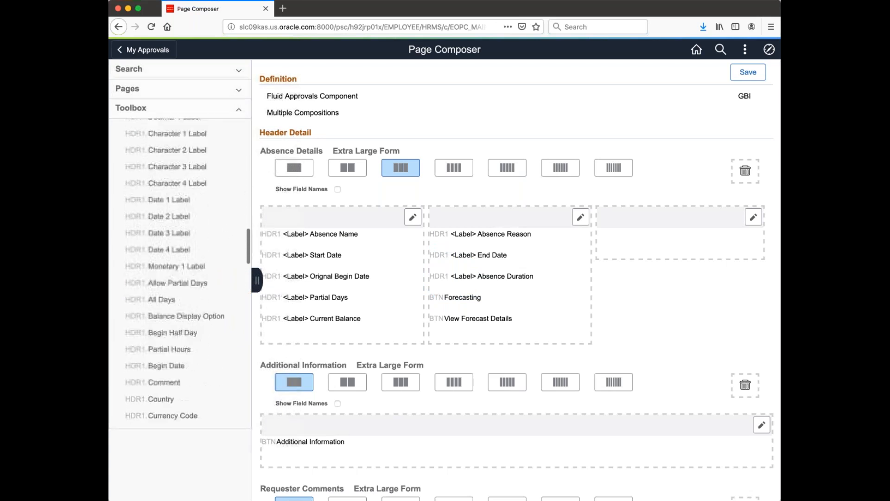
{"action": "scroll", "coordinate": [186, 316], "scroll_direction": "down", "scroll_amount": 1}
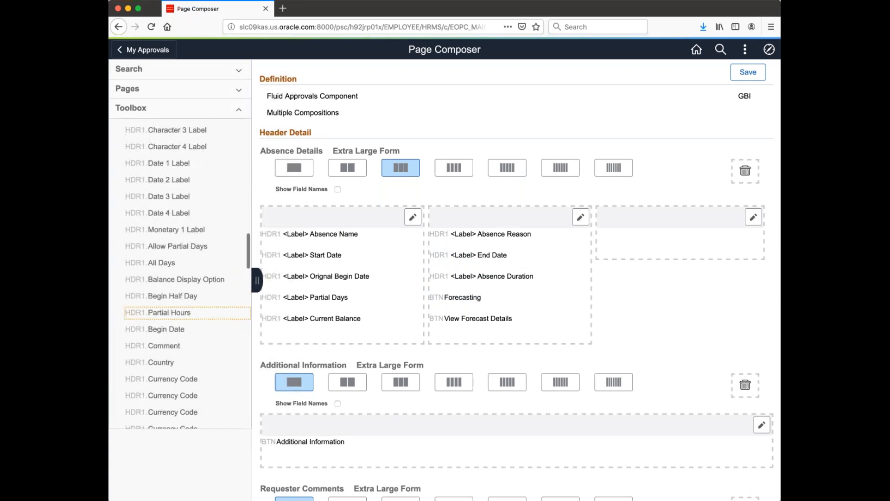
{"action": "scroll", "coordinate": [185, 312], "scroll_direction": "down", "scroll_amount": 4}
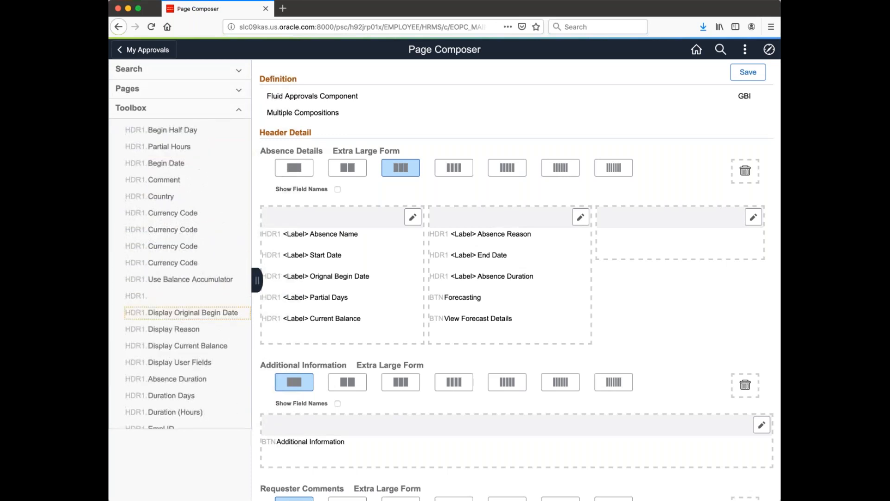
{"action": "scroll", "coordinate": [186, 311], "scroll_direction": "down", "scroll_amount": 3}
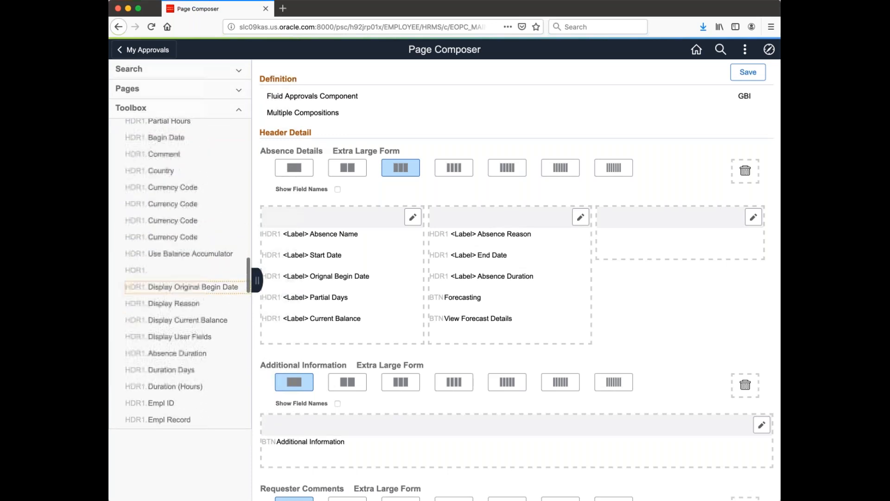
{"action": "scroll", "coordinate": [188, 271], "scroll_direction": "down", "scroll_amount": 5}
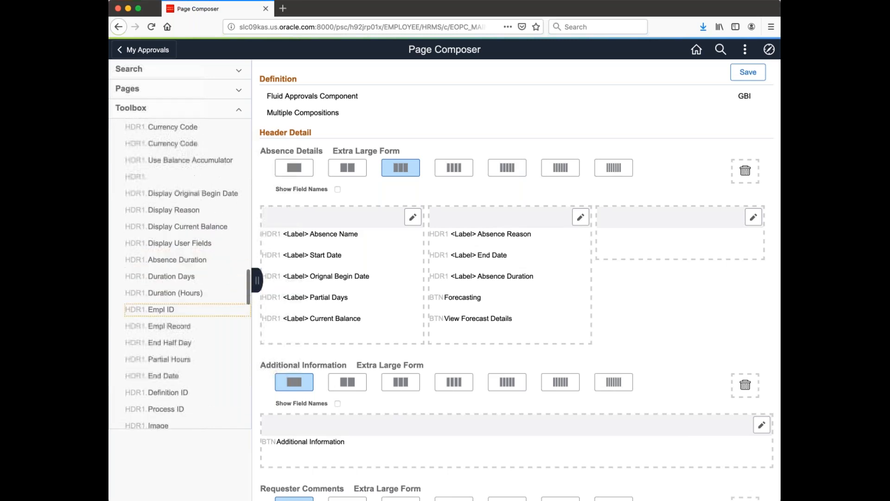
{"action": "left_click_drag", "start_coordinate": [164, 318], "coordinate": [651, 234]}
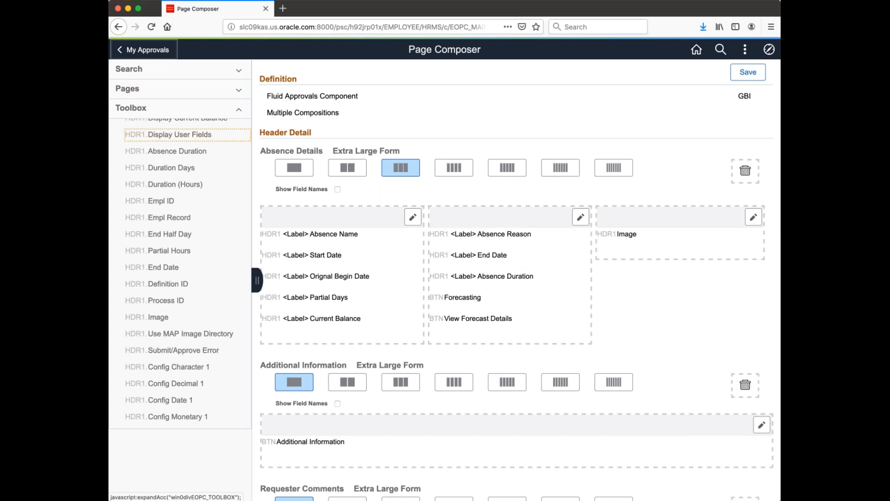
{"action": "scroll", "coordinate": [184, 185], "scroll_direction": "up", "scroll_amount": 1}
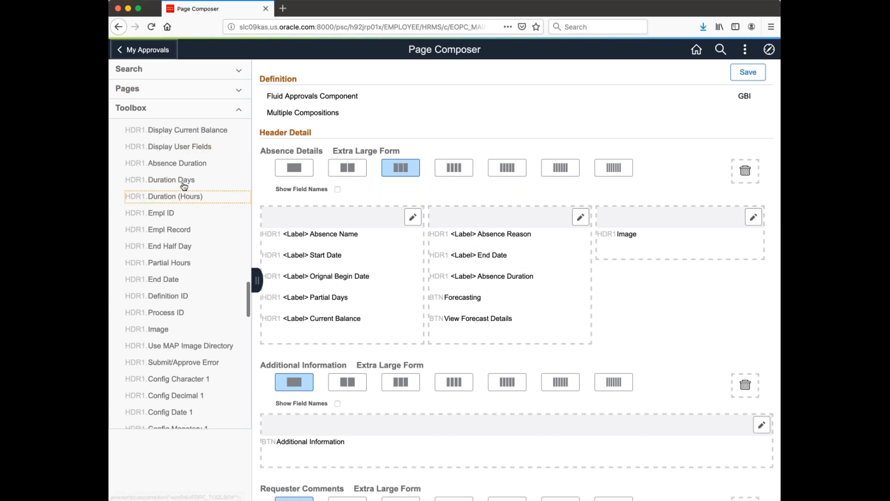
{"action": "scroll", "coordinate": [185, 186], "scroll_direction": "up", "scroll_amount": 10}
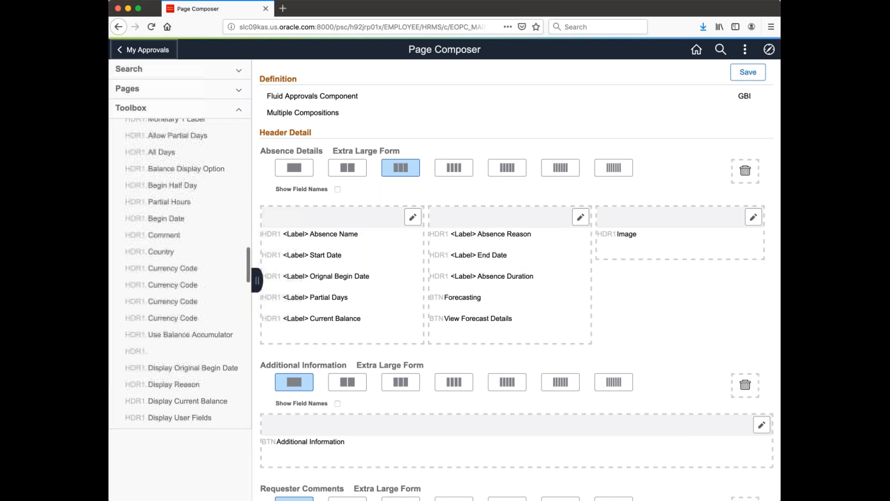
{"action": "scroll", "coordinate": [185, 377], "scroll_direction": "up", "scroll_amount": 20}
- Place the Button group's Disclaimer beneath Image in column 3 and save the layout
{"action": "left_click", "coordinate": [241, 206]}
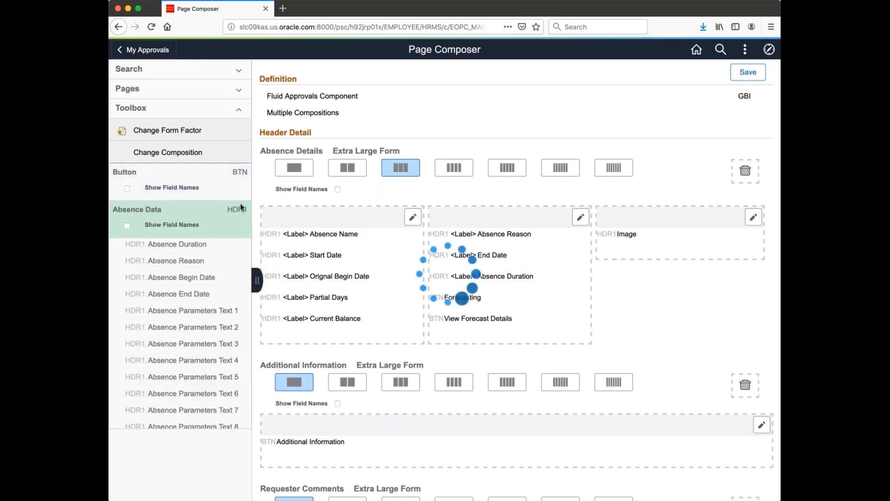
{"action": "left_click_drag", "start_coordinate": [160, 223], "coordinate": [711, 205]}
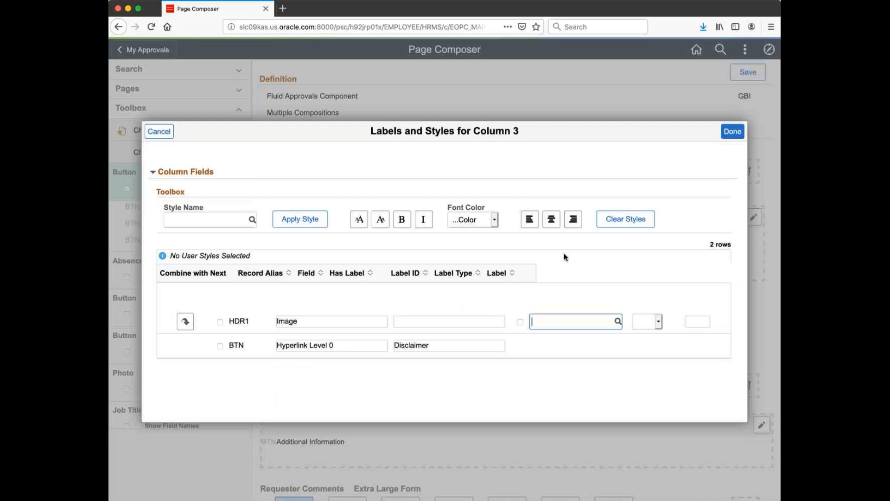
{"action": "left_click", "coordinate": [732, 131]}
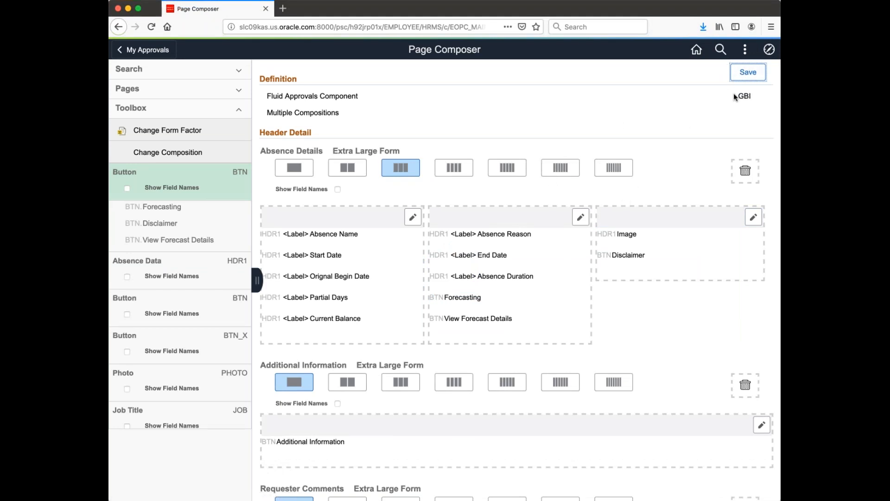
{"action": "left_click", "coordinate": [345, 168]}
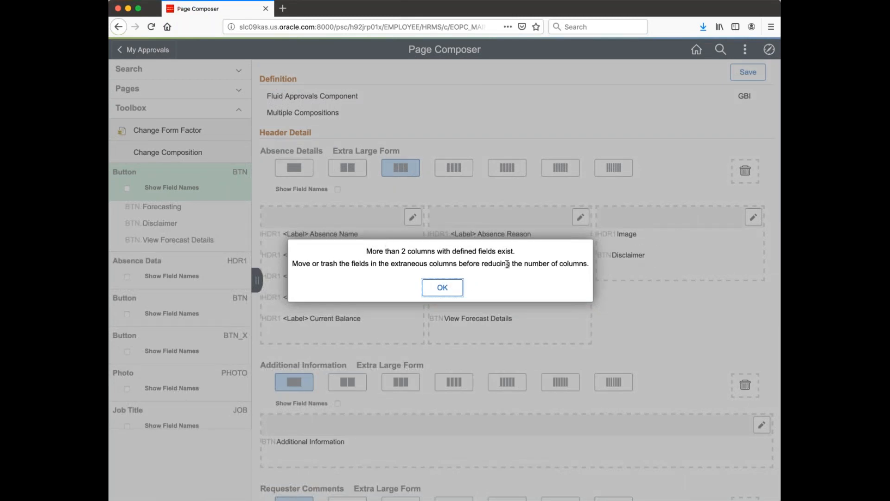
{"action": "left_click", "coordinate": [443, 287]}
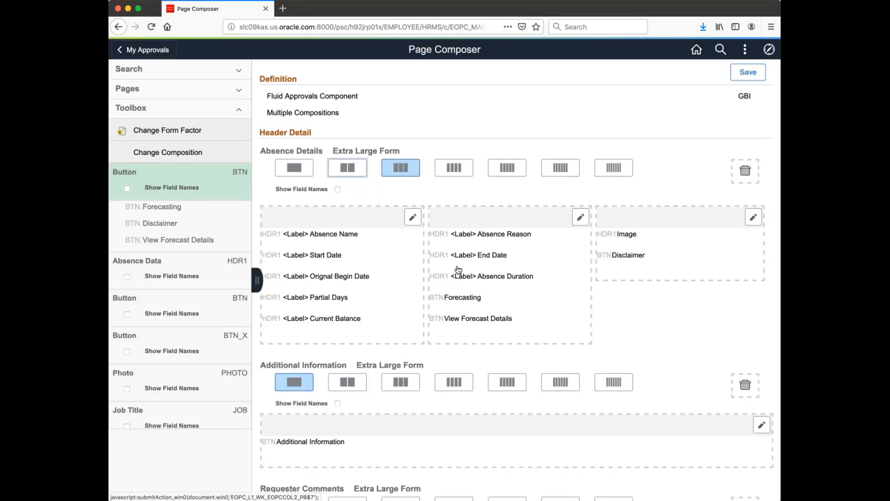
{"action": "left_click", "coordinate": [490, 177]}
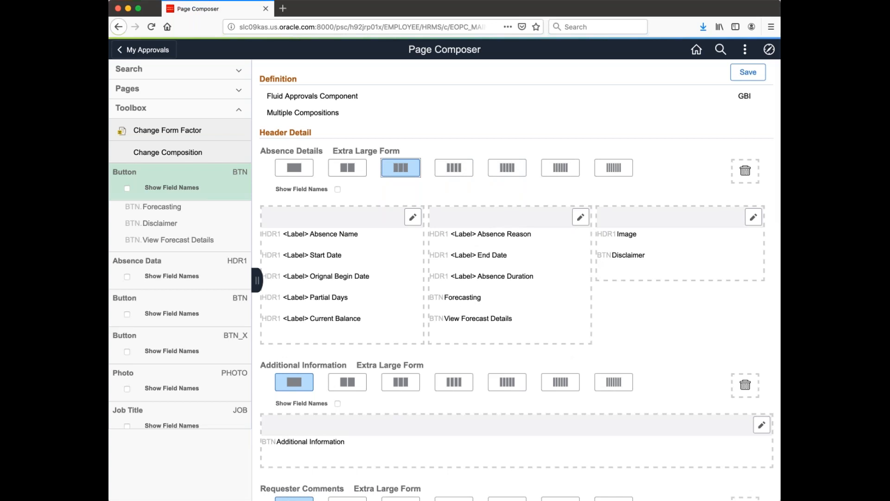
- Save the layout and review Column 3's Labels and Styles for Image and Disclaimer, unchanged
{"action": "left_click", "coordinate": [748, 72]}
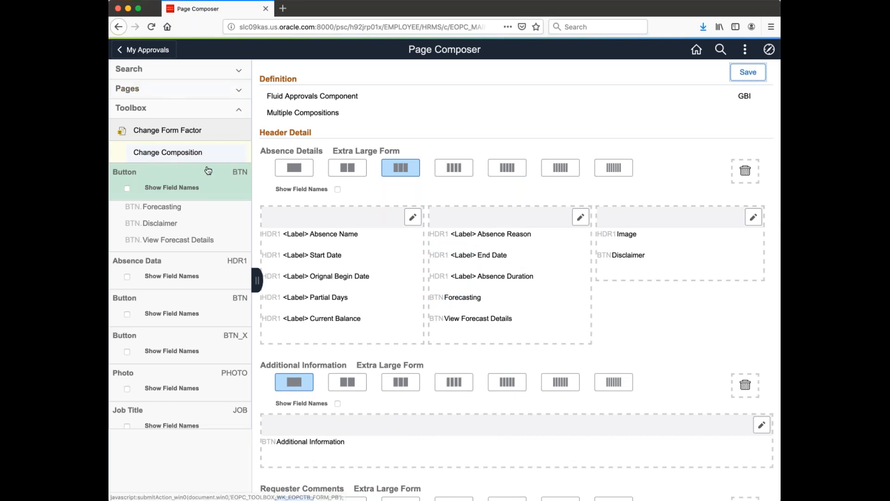
{"action": "left_click", "coordinate": [753, 217]}
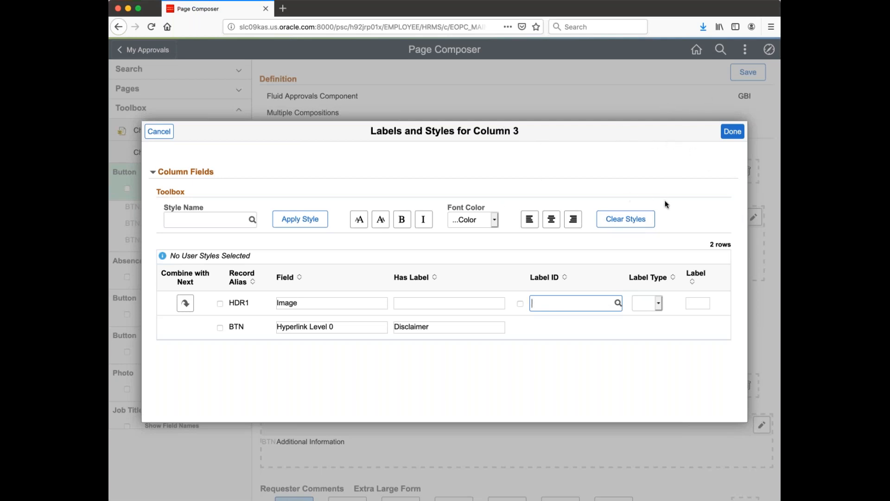
{"action": "left_click", "coordinate": [227, 220]}
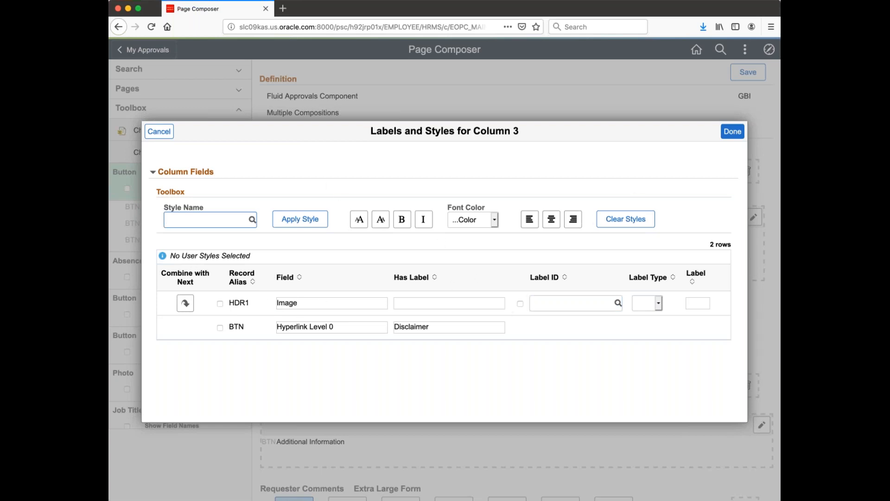
{"action": "left_click", "coordinate": [734, 131]}
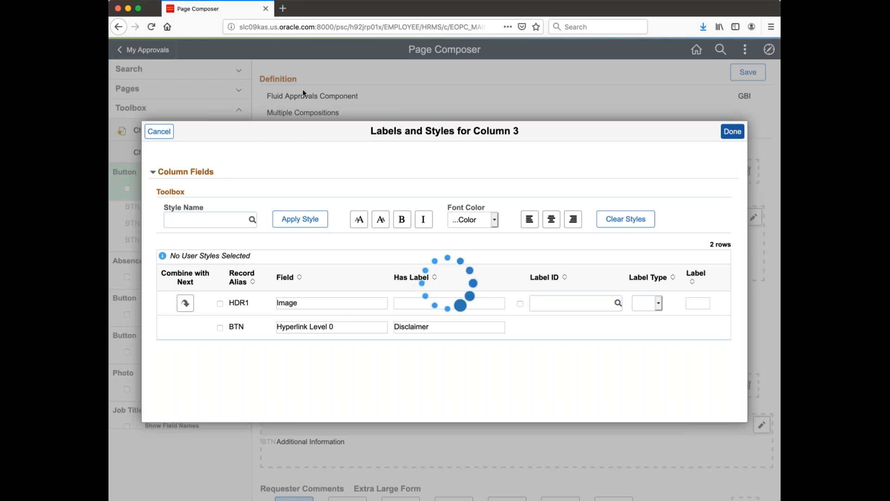
- Scroll Page Composer, expand the Search accordion, and go back to the My Approvals list
{"action": "scroll", "coordinate": [510, 230], "scroll_direction": "down", "scroll_amount": 5}
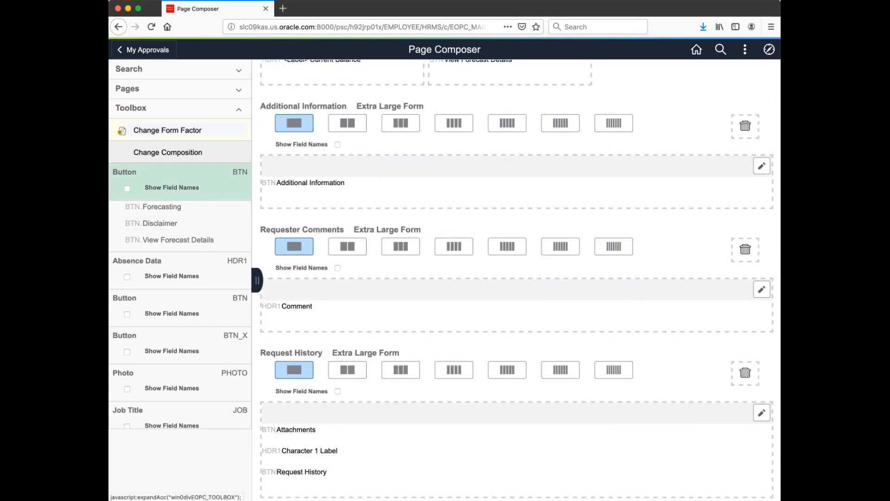
{"action": "left_click_drag", "start_coordinate": [190, 172], "coordinate": [195, 161]}
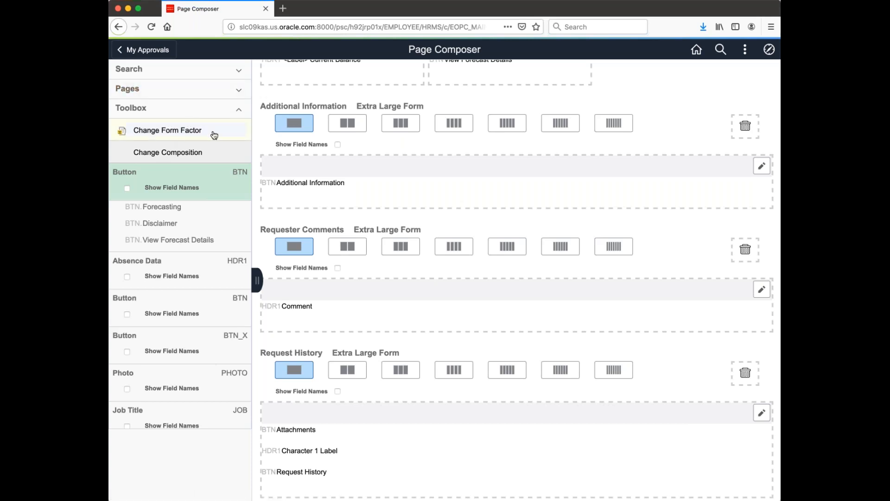
{"action": "left_click", "coordinate": [152, 223]}
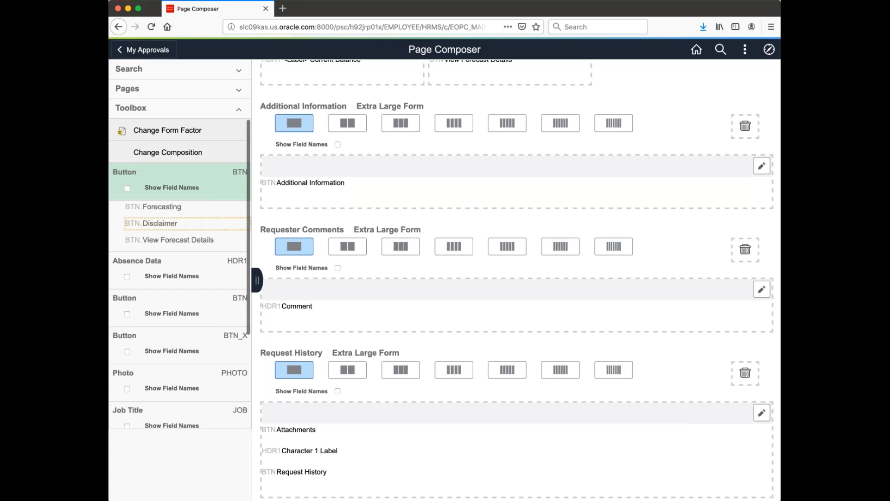
{"action": "left_click", "coordinate": [129, 68]}
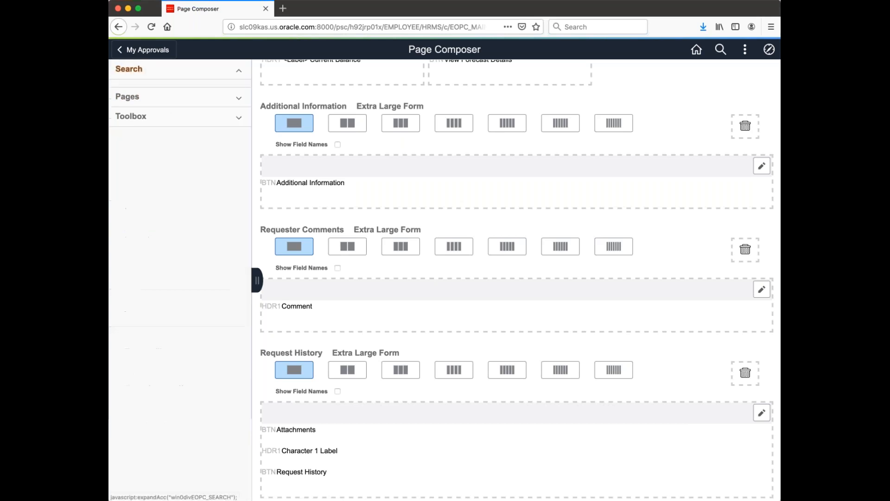
{"action": "left_click", "coordinate": [143, 50]}
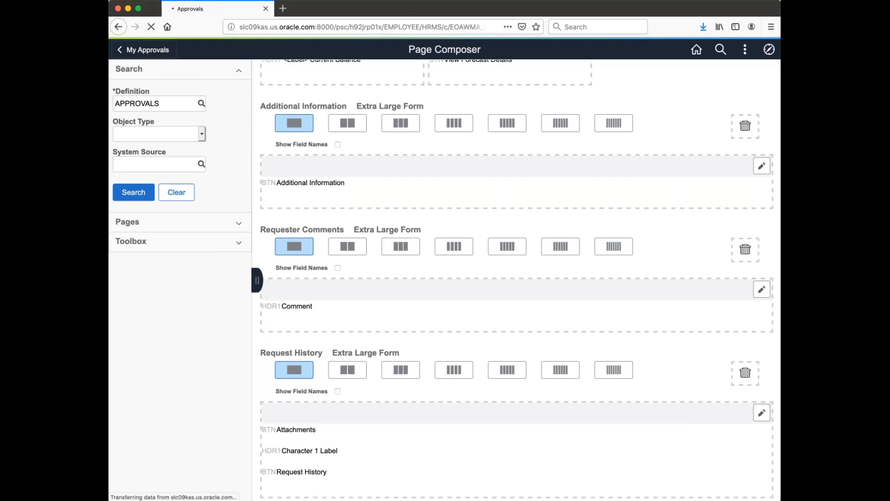
- Open the pending absence request, read the new Disclaimer note, and run Check Eligibility
{"action": "left_click", "coordinate": [352, 211]}
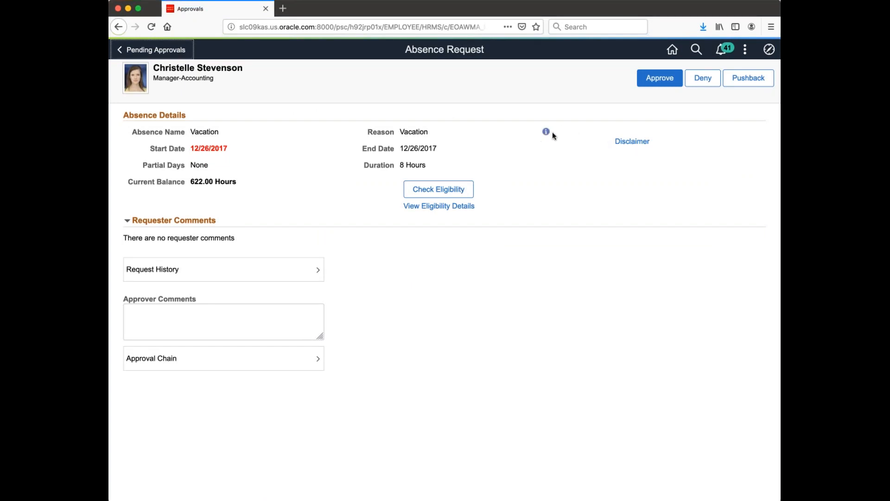
{"action": "left_click", "coordinate": [642, 142]}
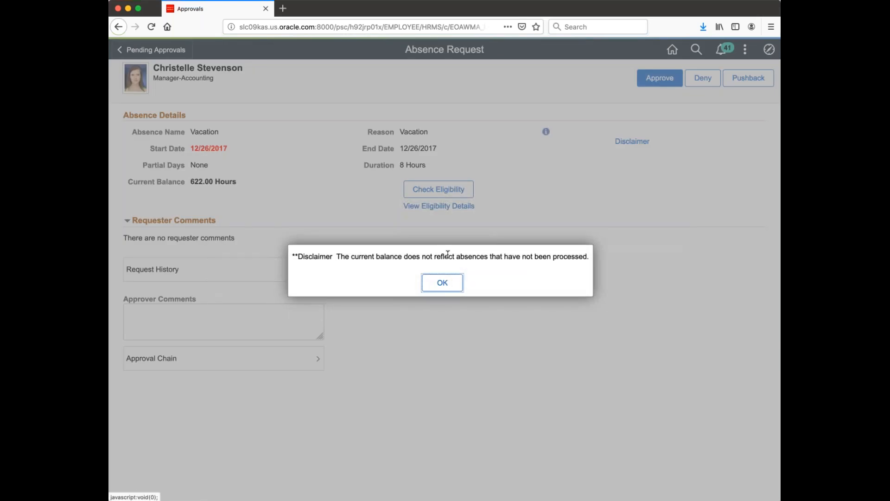
{"action": "left_click", "coordinate": [449, 288]}
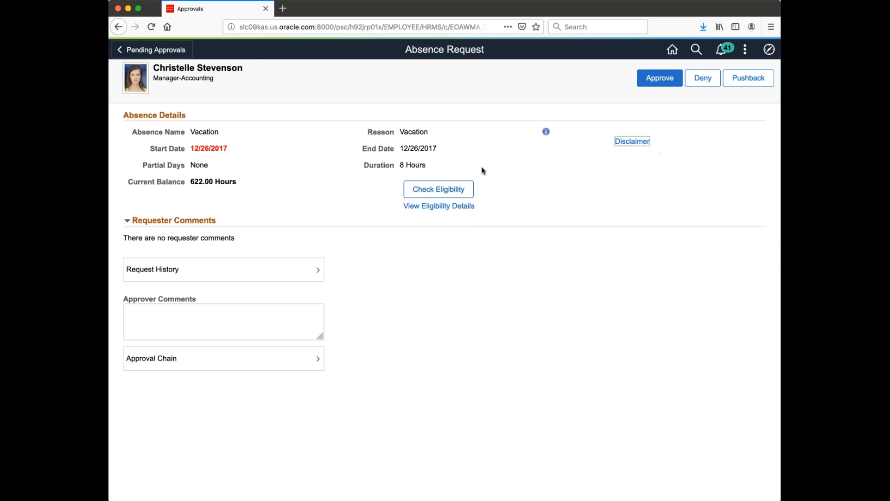
{"action": "left_click", "coordinate": [449, 189]}
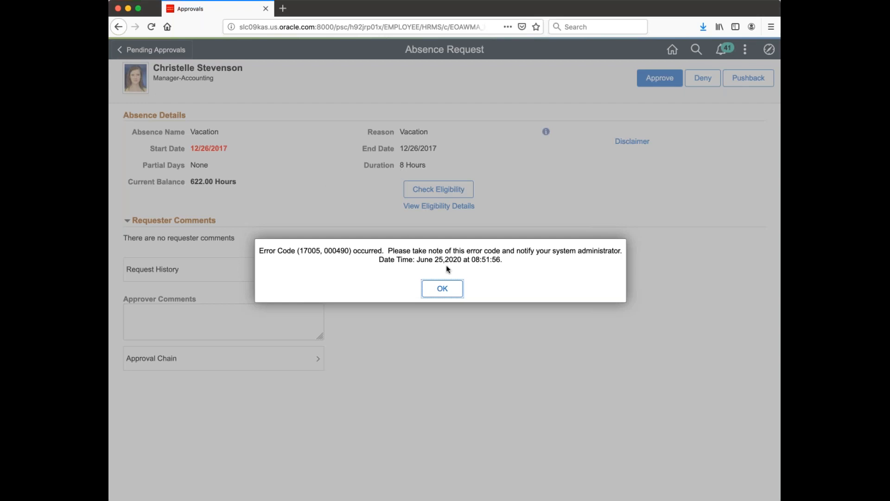
- Dismiss the error 17005 message, view eligibility details, and close the forecast-unavailable notice
{"action": "left_click", "coordinate": [443, 289]}
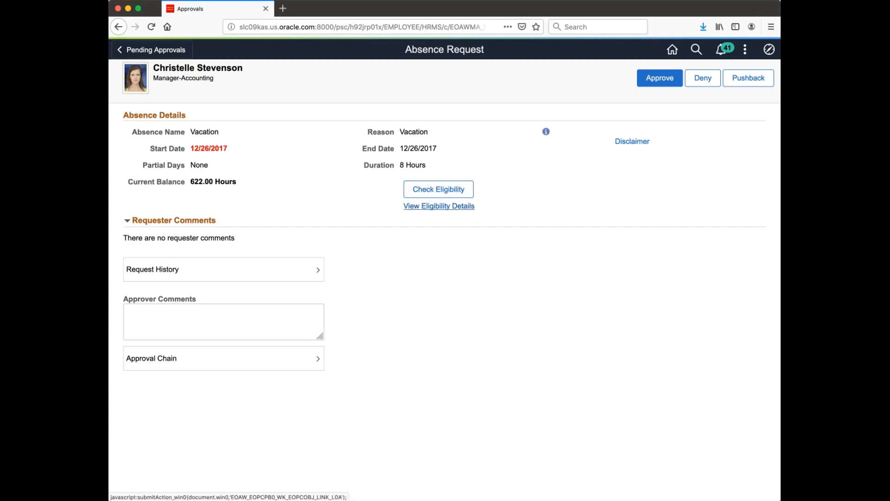
{"action": "left_click", "coordinate": [439, 205]}
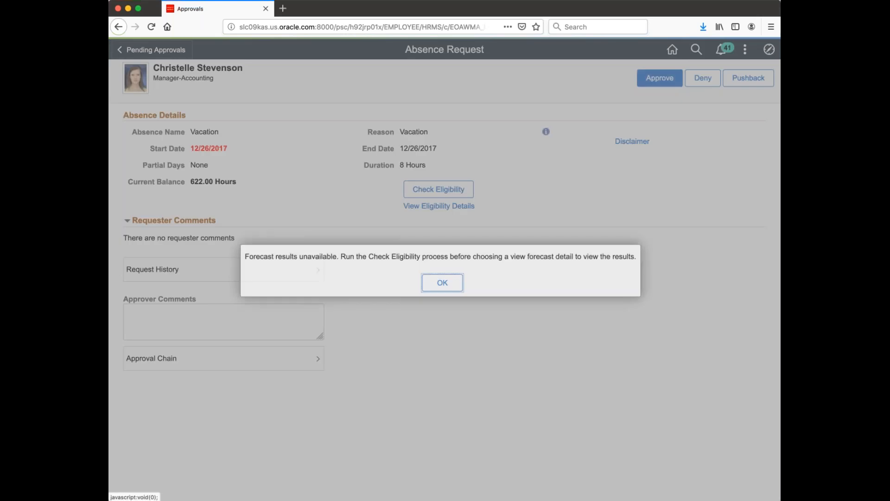
{"action": "left_click", "coordinate": [443, 282]}
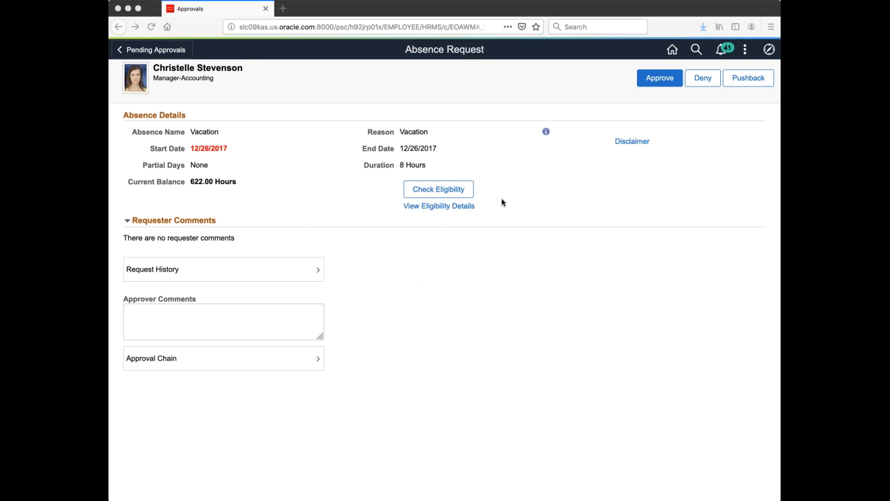
{"action": "left_click", "coordinate": [442, 256]}
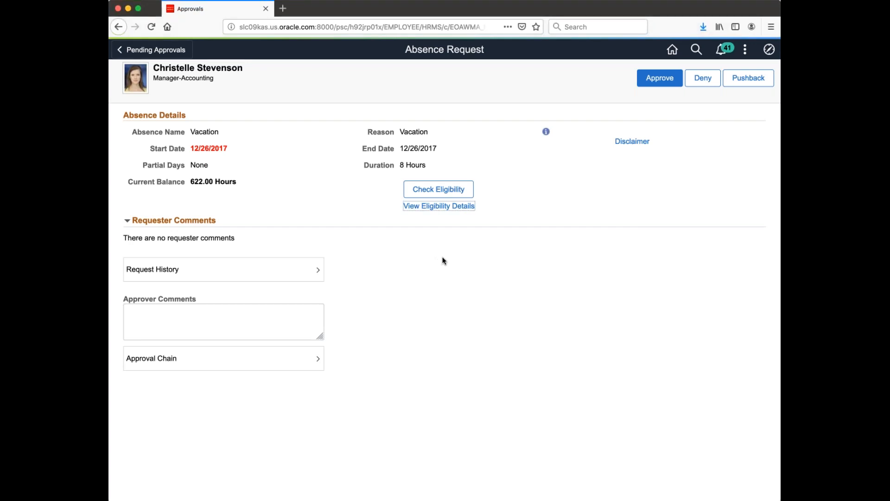